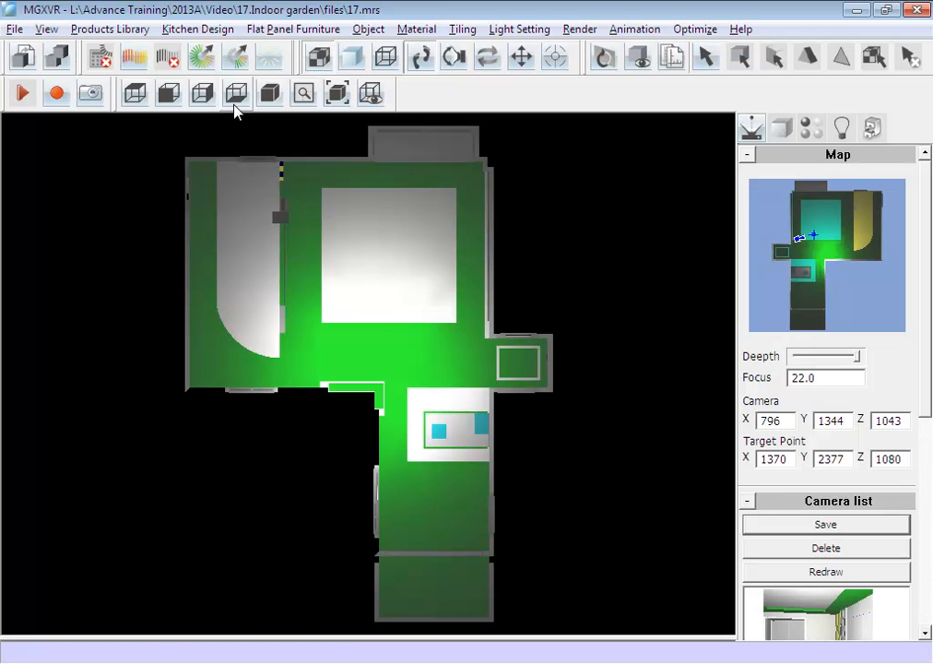
Change the green ceiling material beside the curved recess to Wall paint with HSV saturation 0.00 and value 0.96
left_click(810, 128)
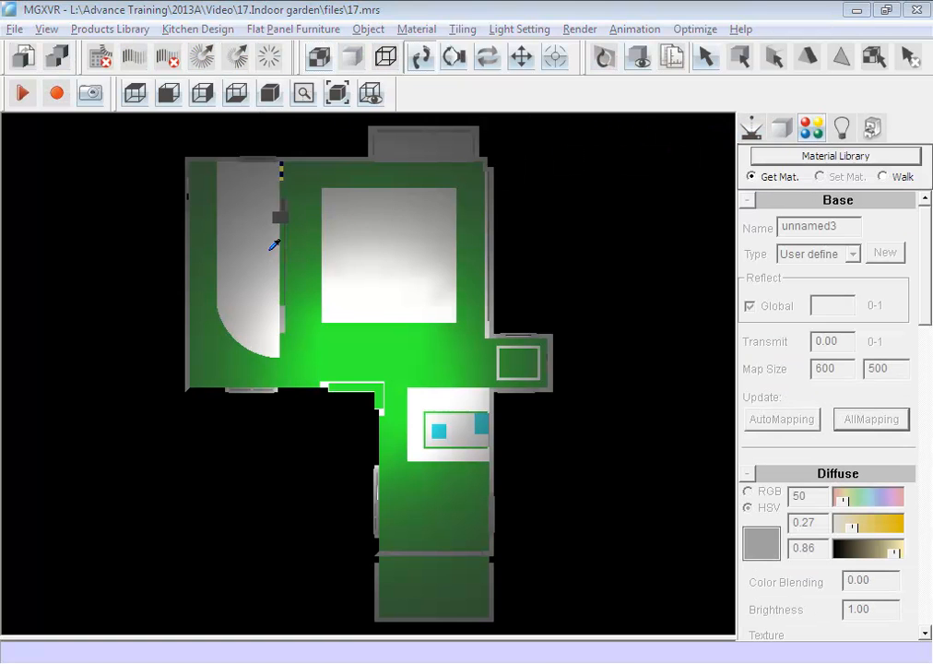
left_click(204, 281)
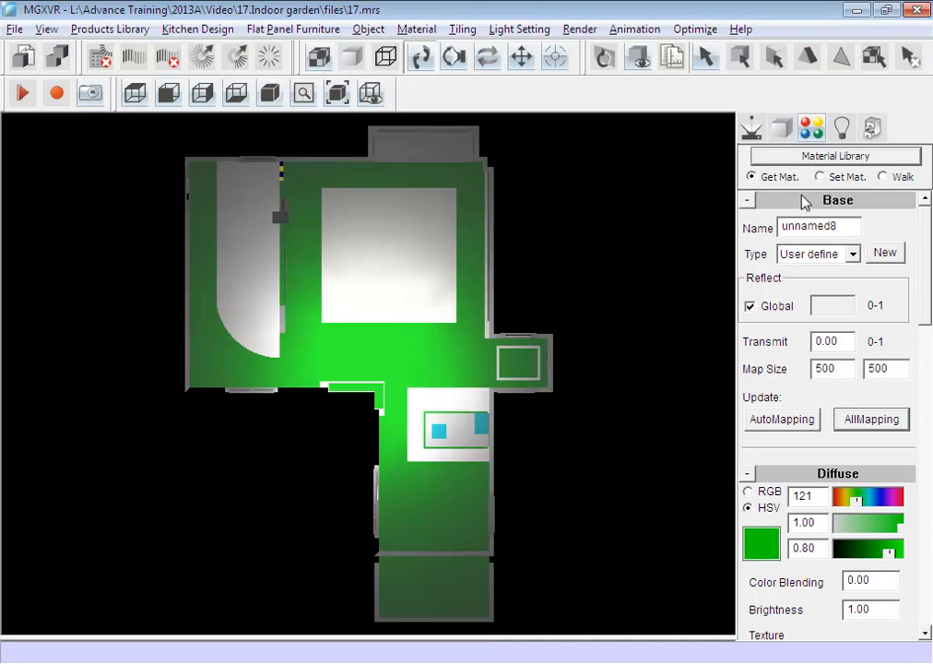
left_click(853, 254)
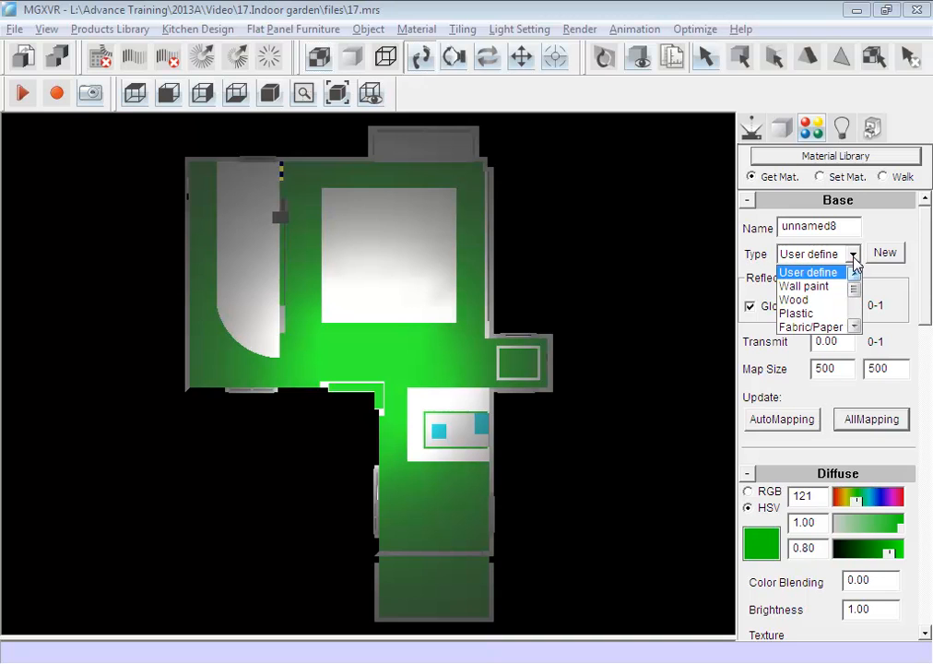
mouse_move(857, 291)
left_mouse_down()
mouse_move(859, 313)
mouse_move(857, 290)
left_mouse_up()
left_click(838, 286)
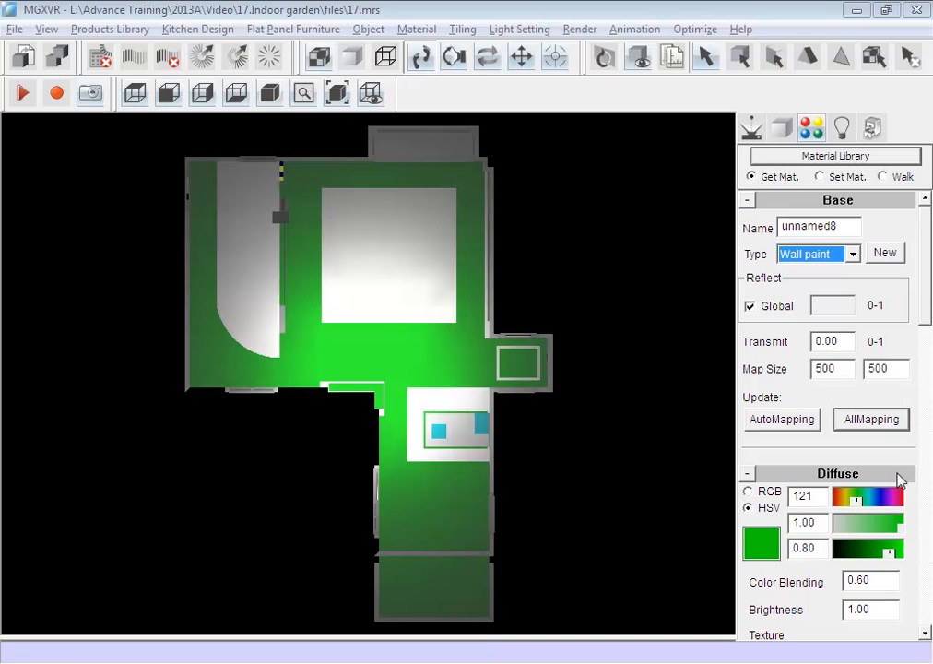
left_click_drag(902, 533, 833, 535)
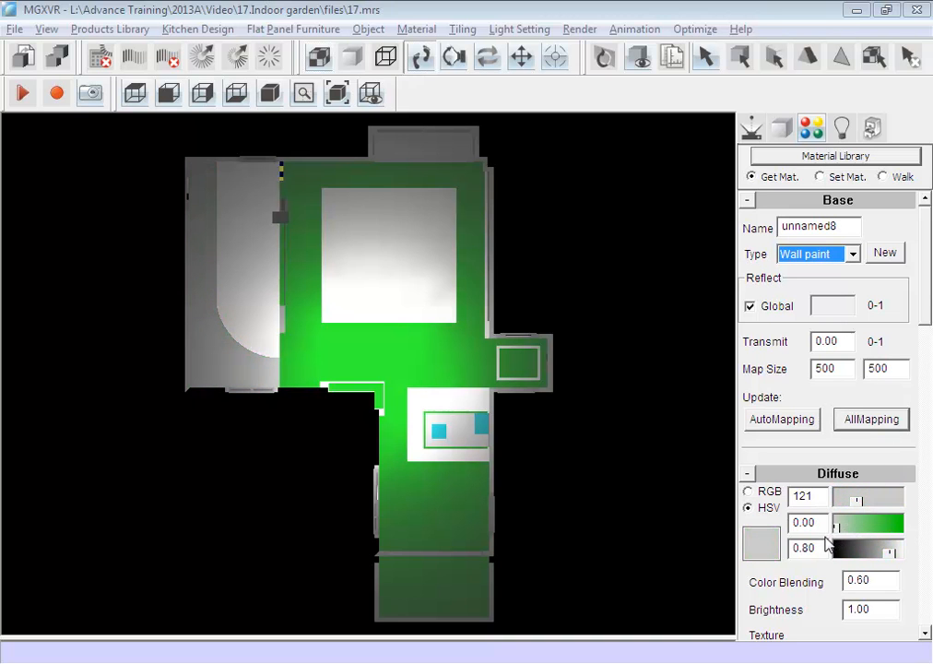
left_click(887, 554)
left_click_drag(892, 555, 905, 561)
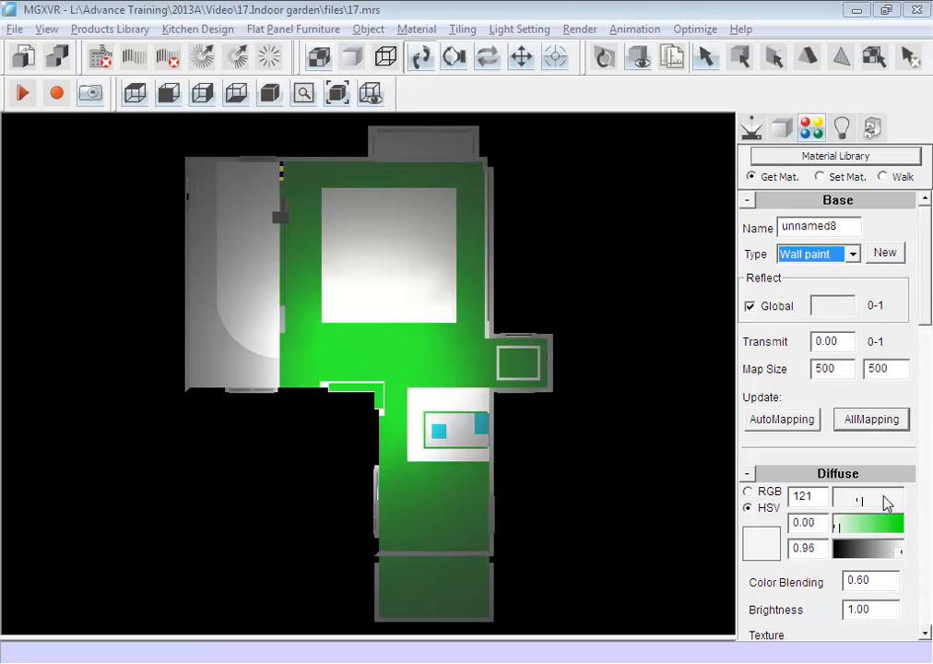
Apply the edited wall paint to the green ceilings of the main room and the small side room
left_click(819, 176)
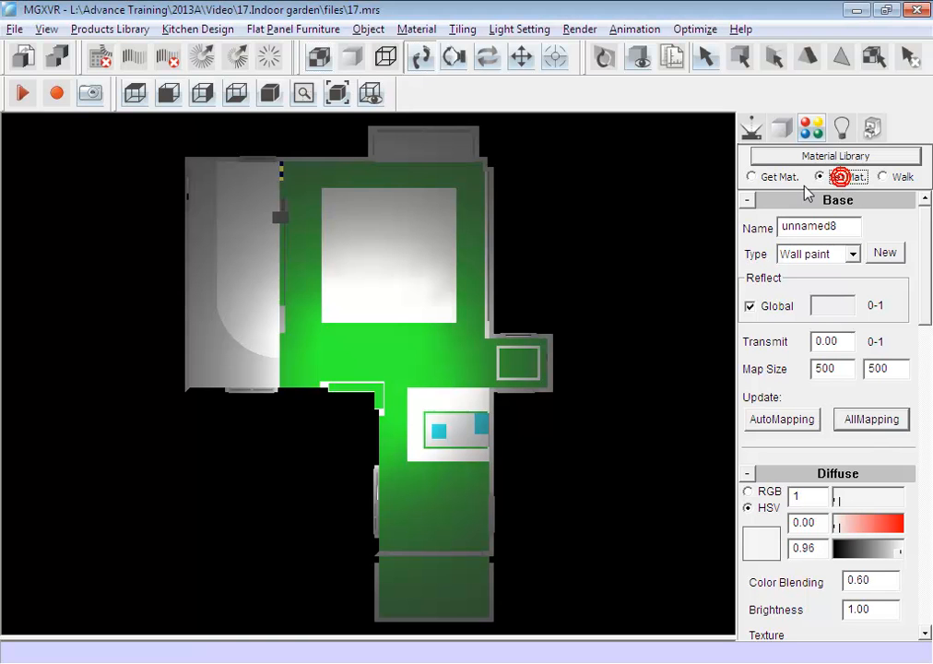
left_click(413, 340)
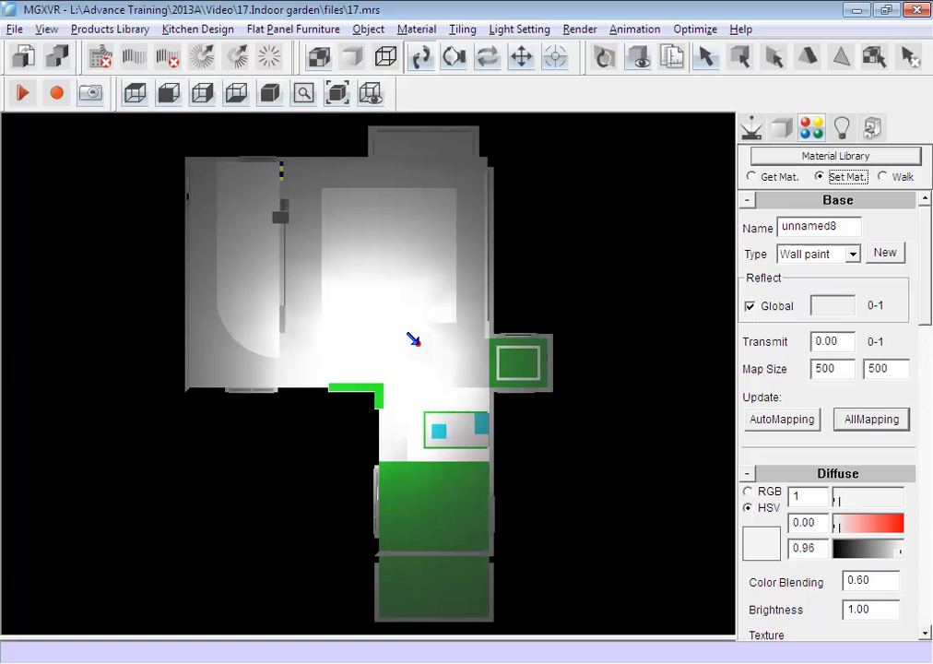
left_click(503, 356)
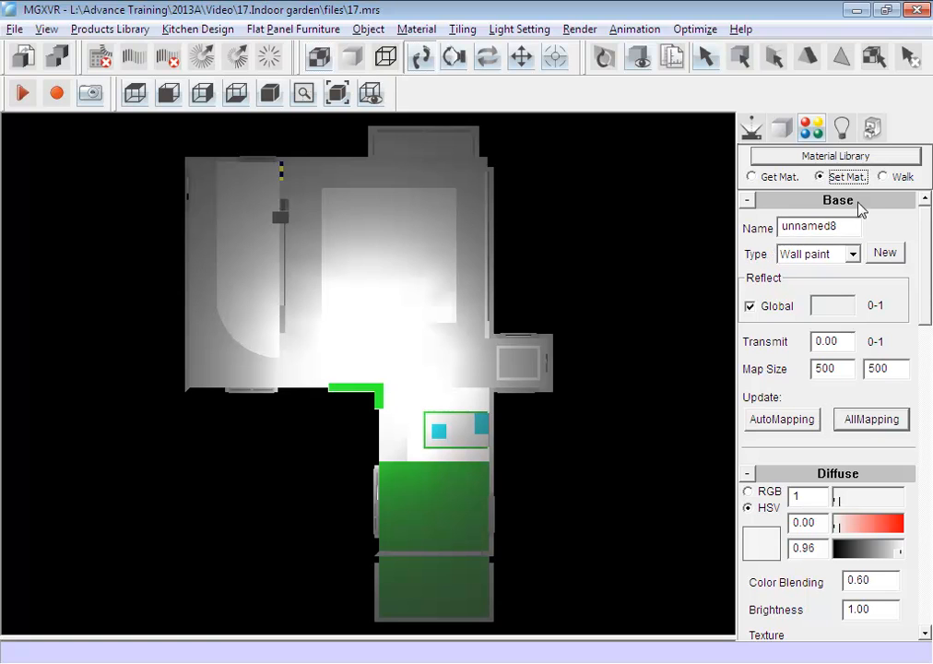
Apply the same wall paint to the green ceilings of the two end rooms, including the rectangular recess and its border
left_click(900, 177)
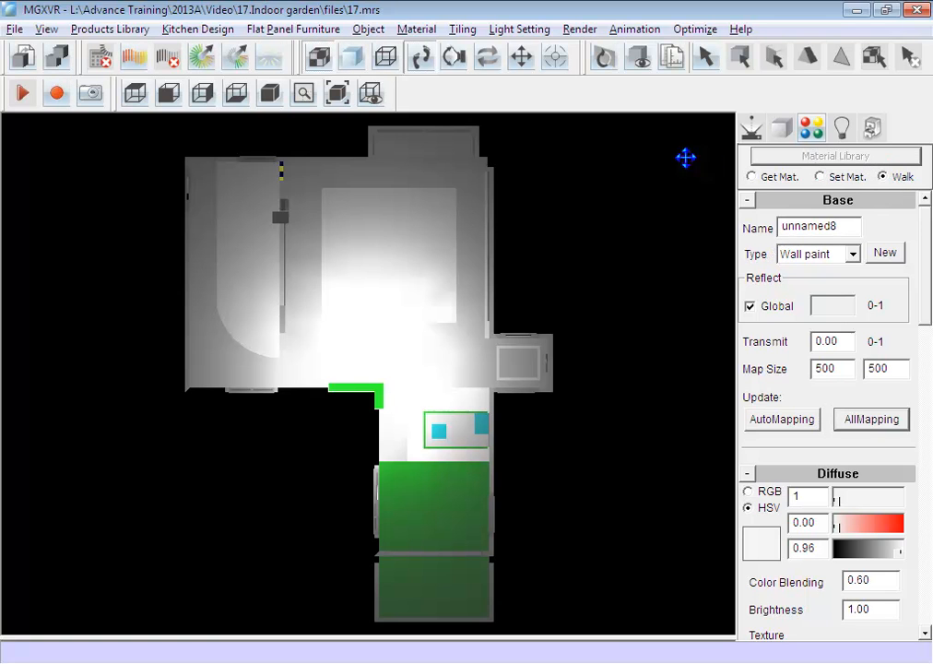
left_click(311, 104)
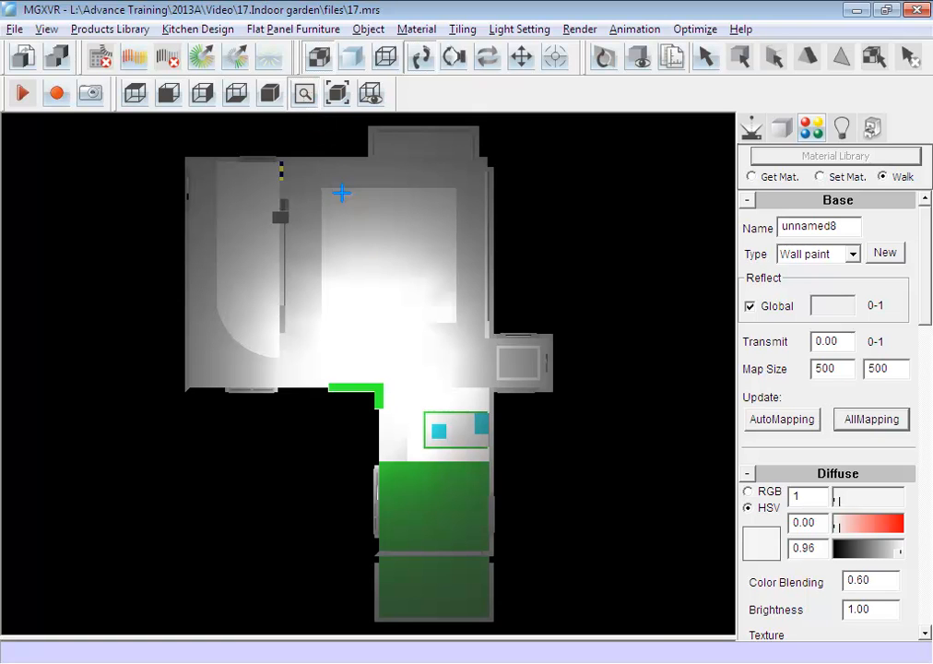
left_click_drag(357, 445, 500, 631)
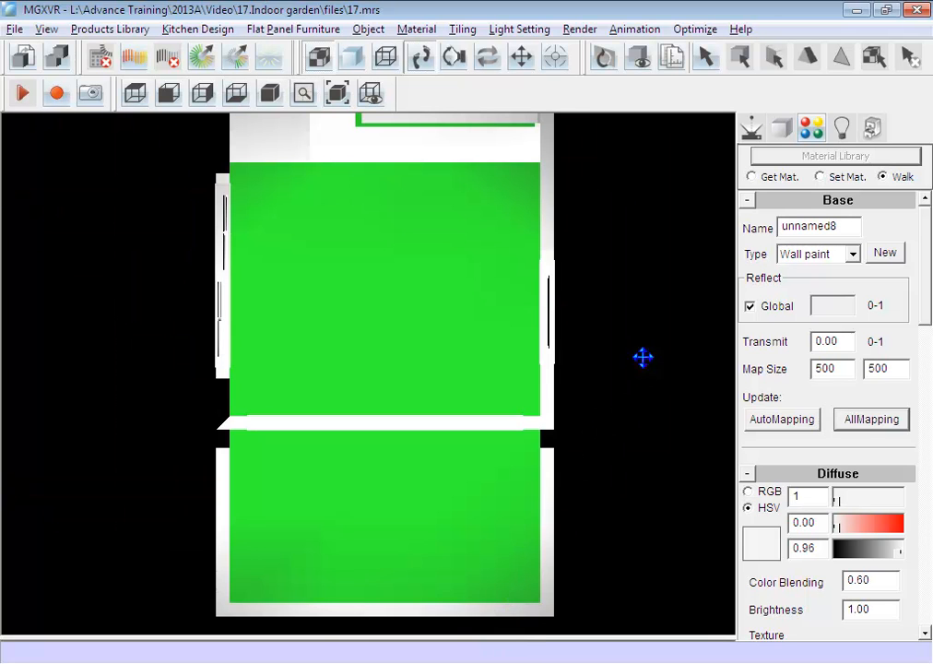
left_click(836, 179)
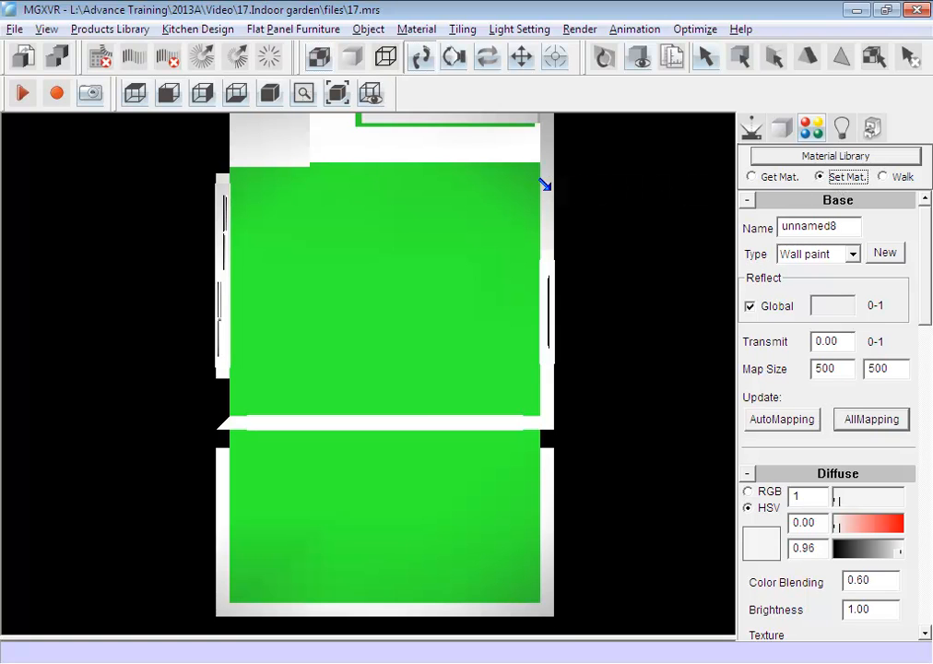
left_click(494, 187)
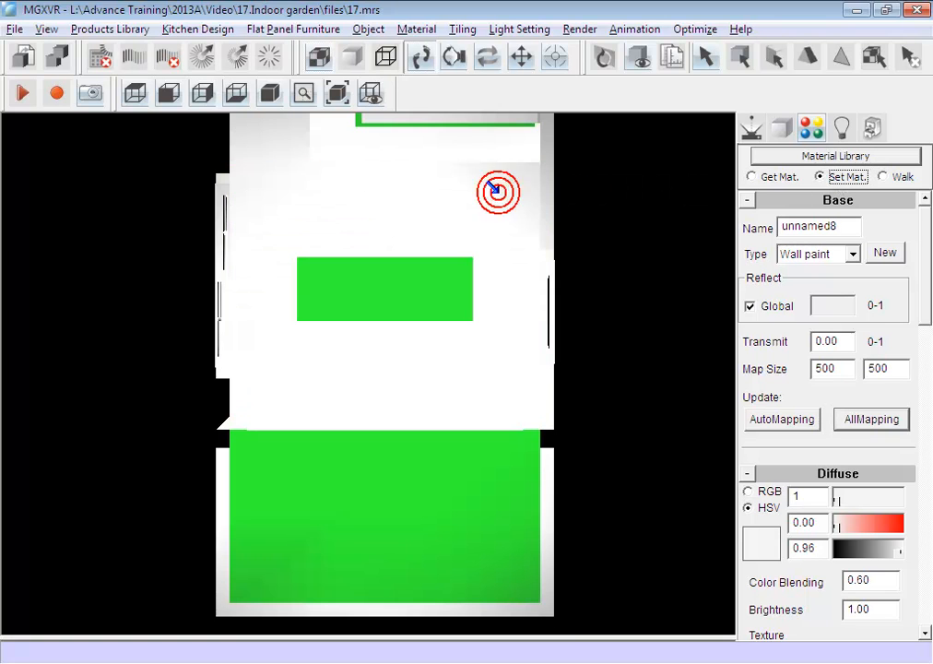
left_click(363, 289)
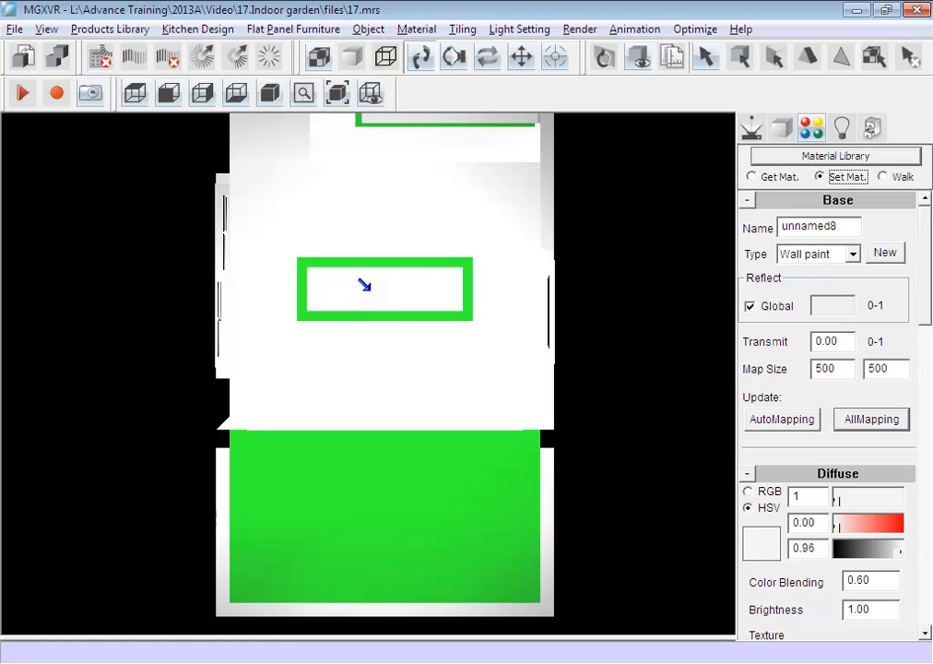
left_click(382, 257)
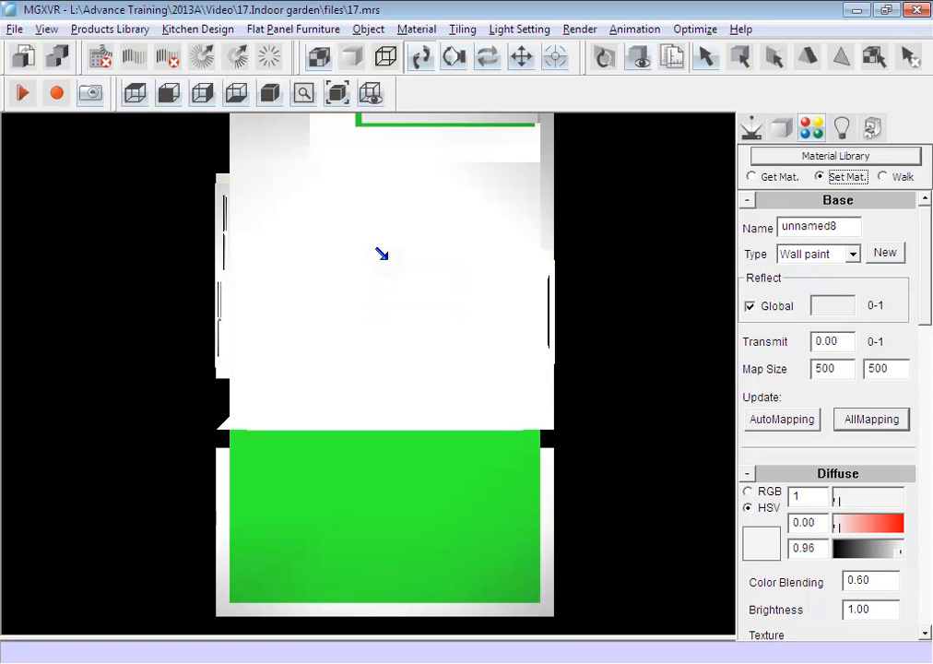
left_click(359, 477)
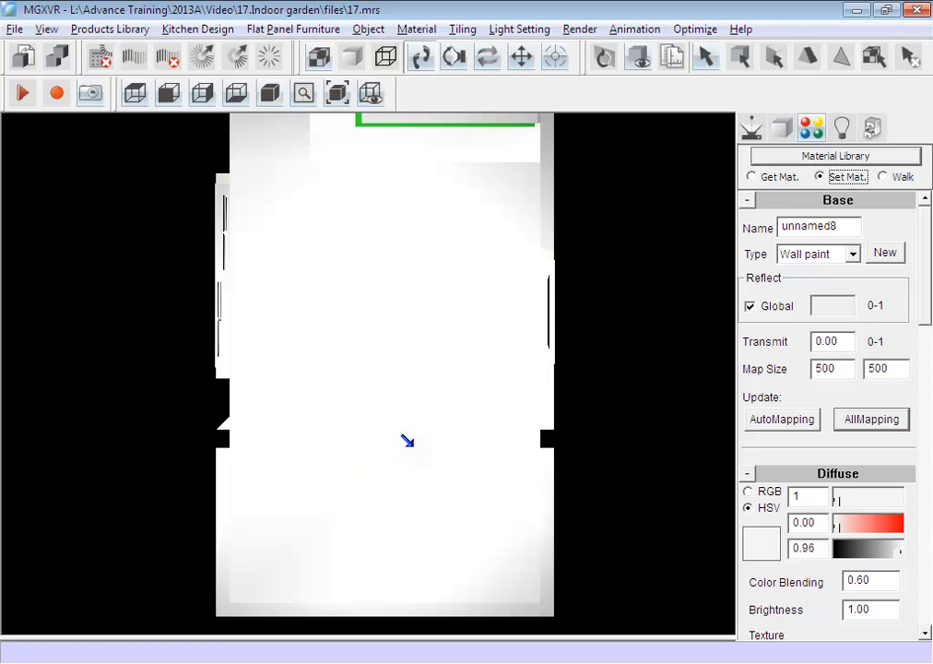
left_click(894, 180)
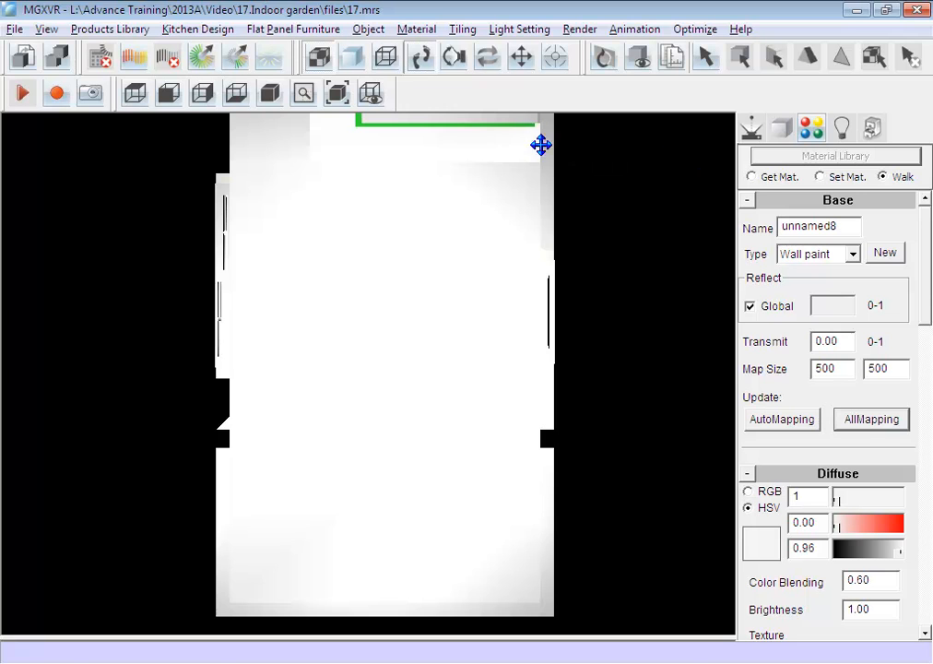
left_click(339, 94)
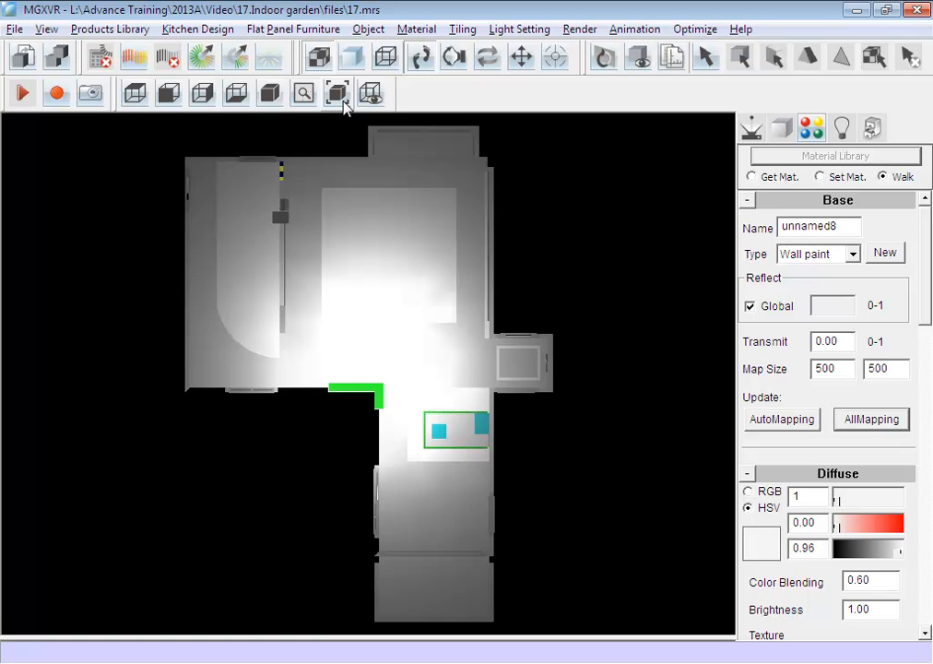
Examine the repainted ceiling and the surrounding walls from inside the room in perspective
left_click(749, 127)
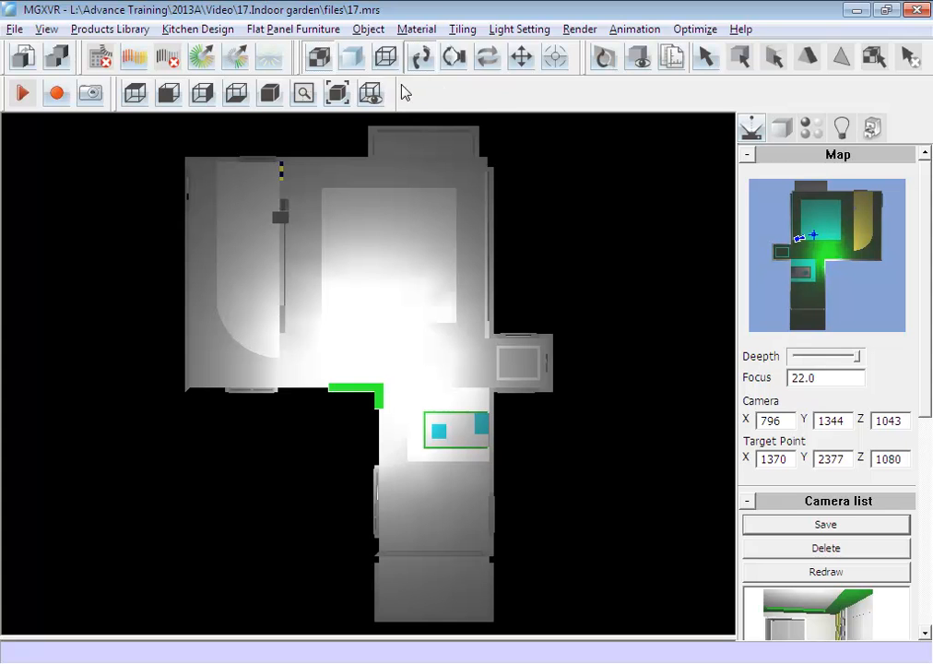
left_click(372, 93)
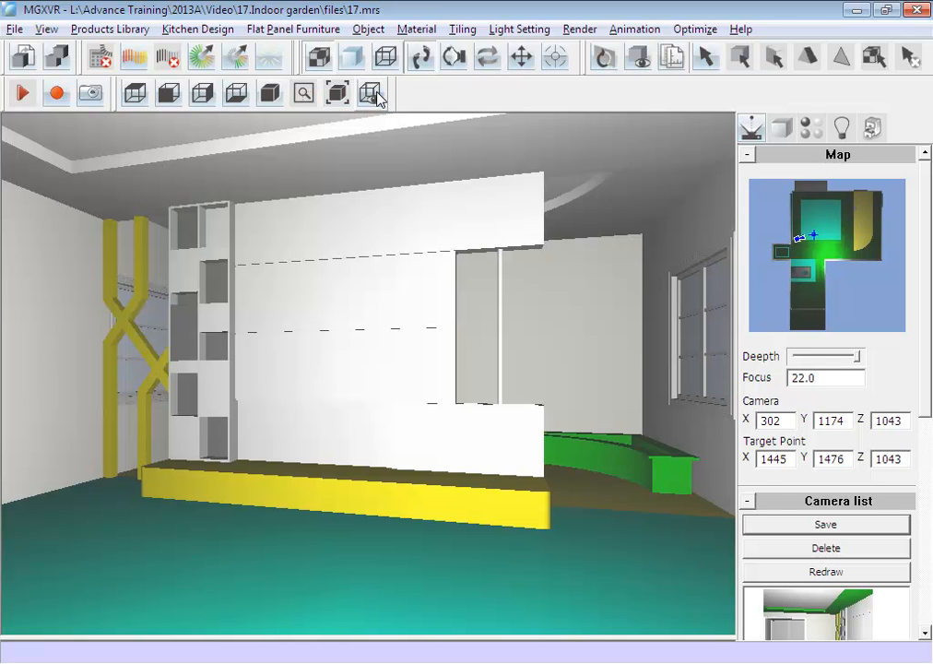
left_click(454, 57)
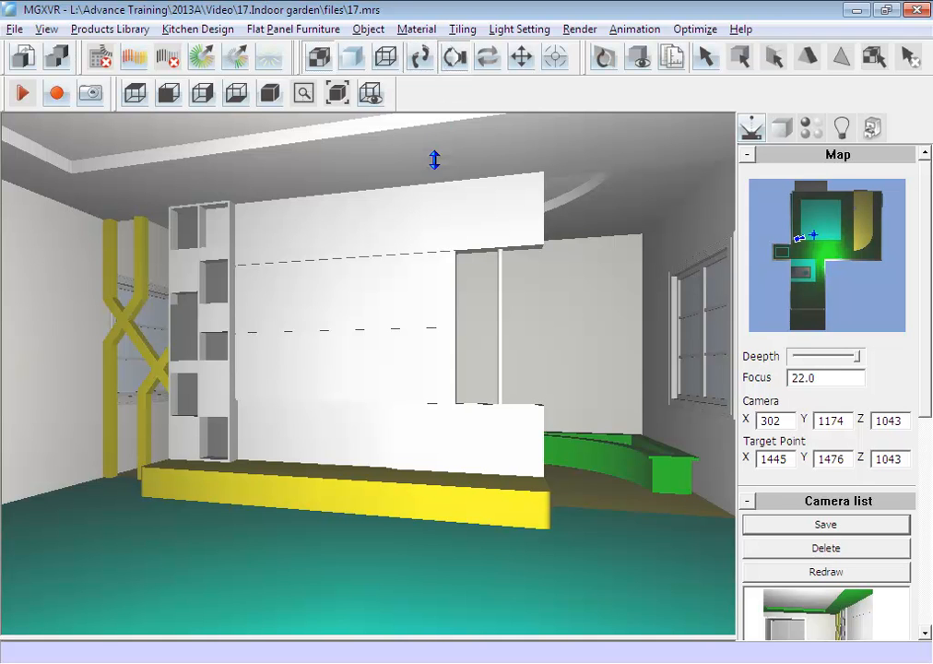
left_click_drag(395, 276, 403, 329)
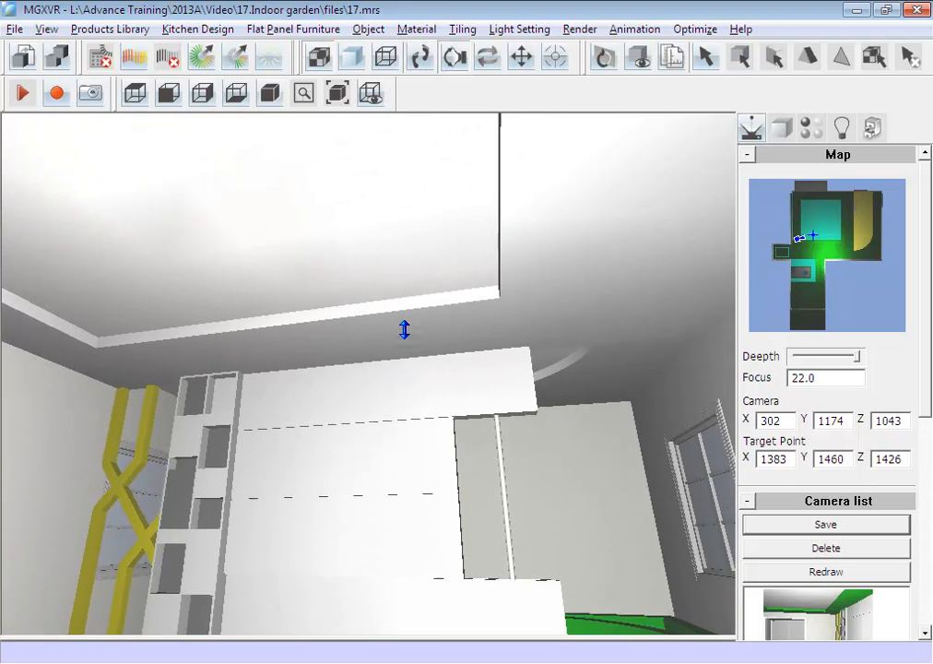
left_click(421, 57)
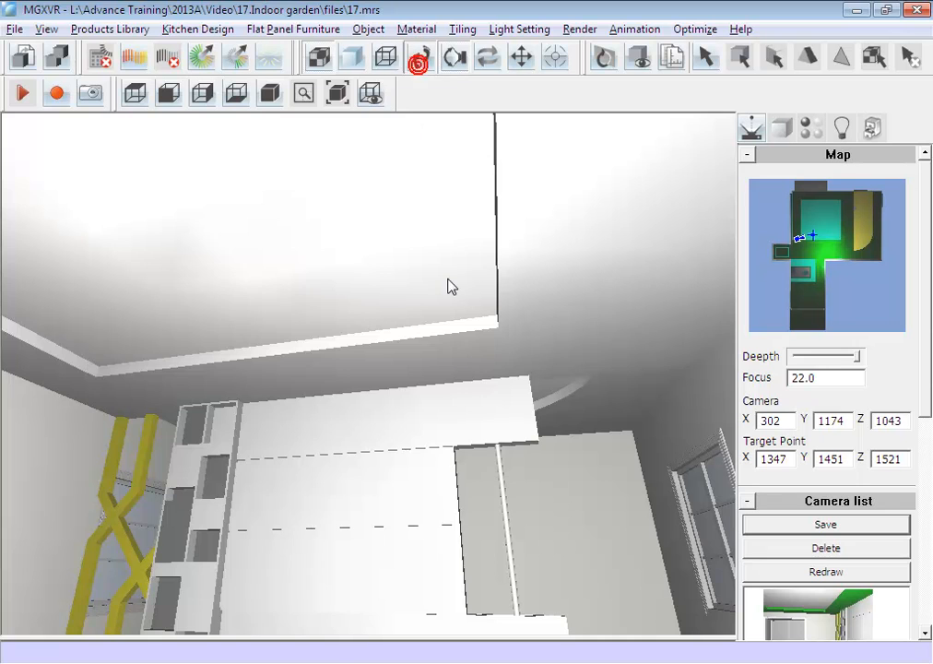
left_click_drag(458, 403, 504, 408)
left_click_drag(577, 409, 313, 412)
left_click_drag(590, 402, 292, 406)
left_click_drag(607, 372, 298, 389)
left_click_drag(562, 372, 270, 381)
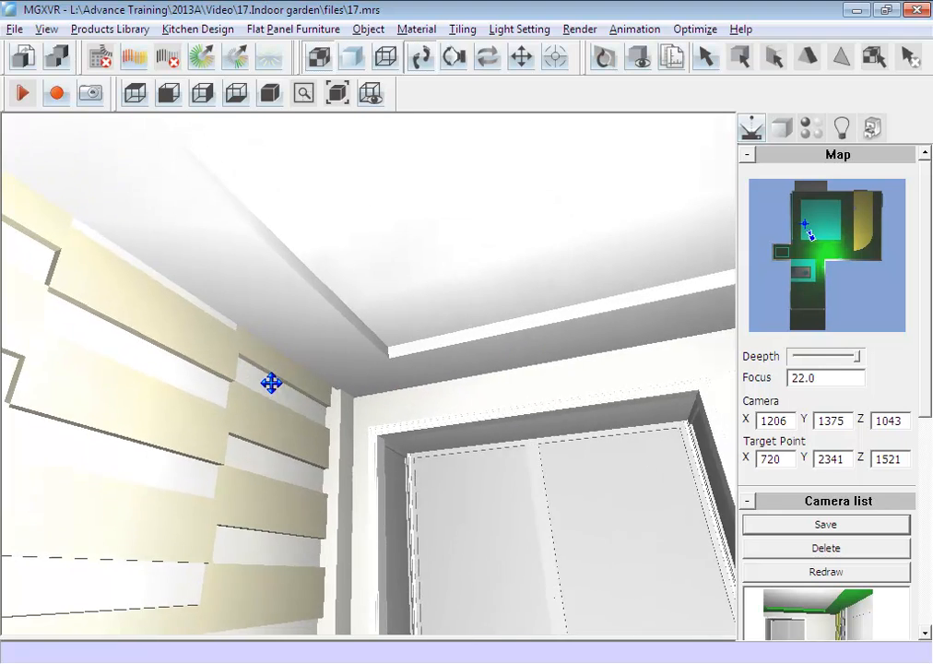
left_click_drag(521, 376, 241, 386)
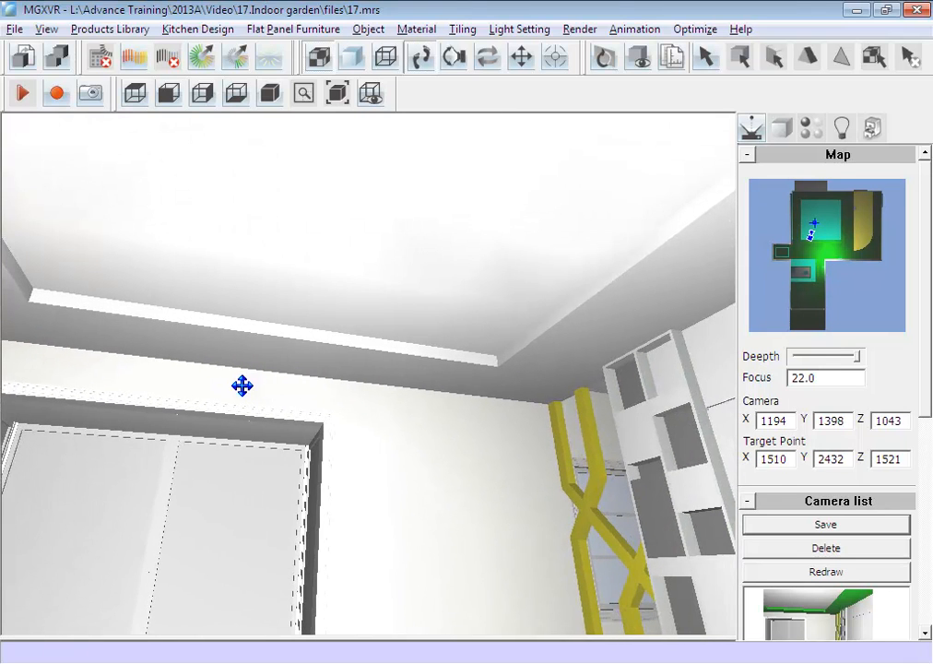
left_click_drag(497, 385, 348, 386)
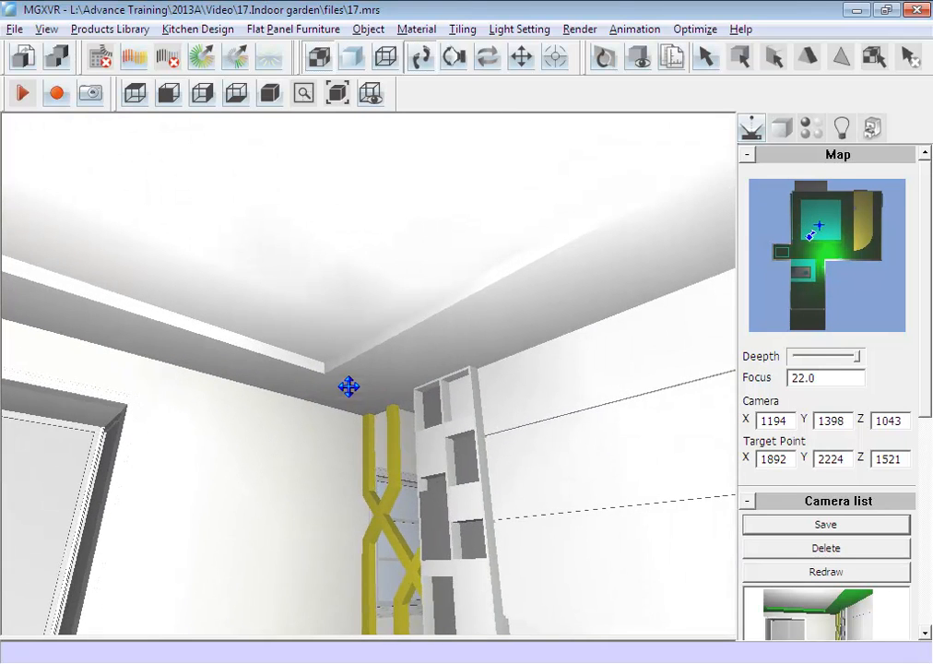
left_click(454, 57)
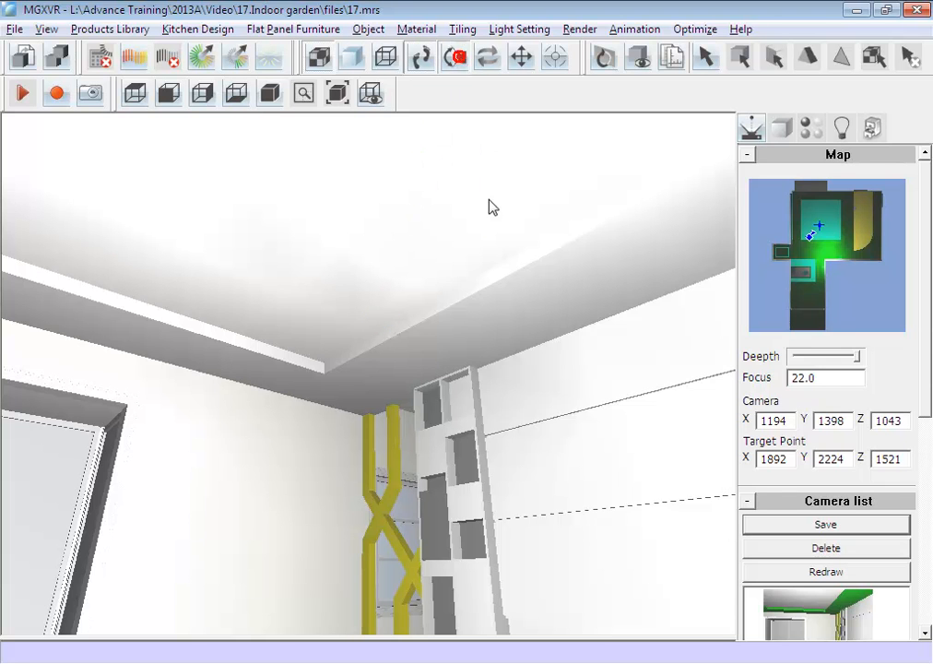
left_click_drag(485, 368, 488, 466)
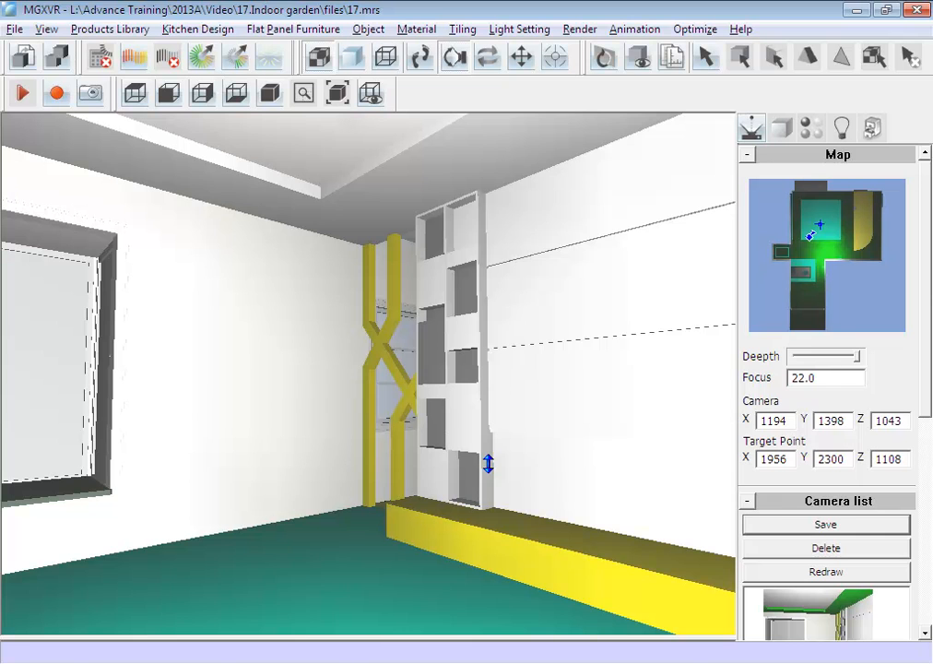
Change the green floor material of the end room in the plan view to Wall paint with HSV saturation 0.00
left_click(137, 101)
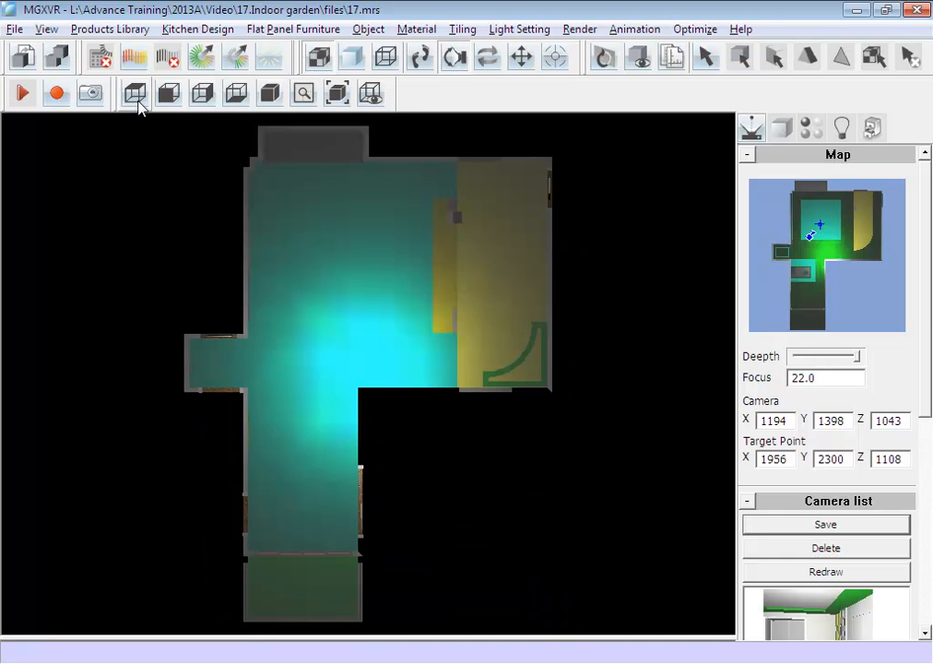
left_click(811, 129)
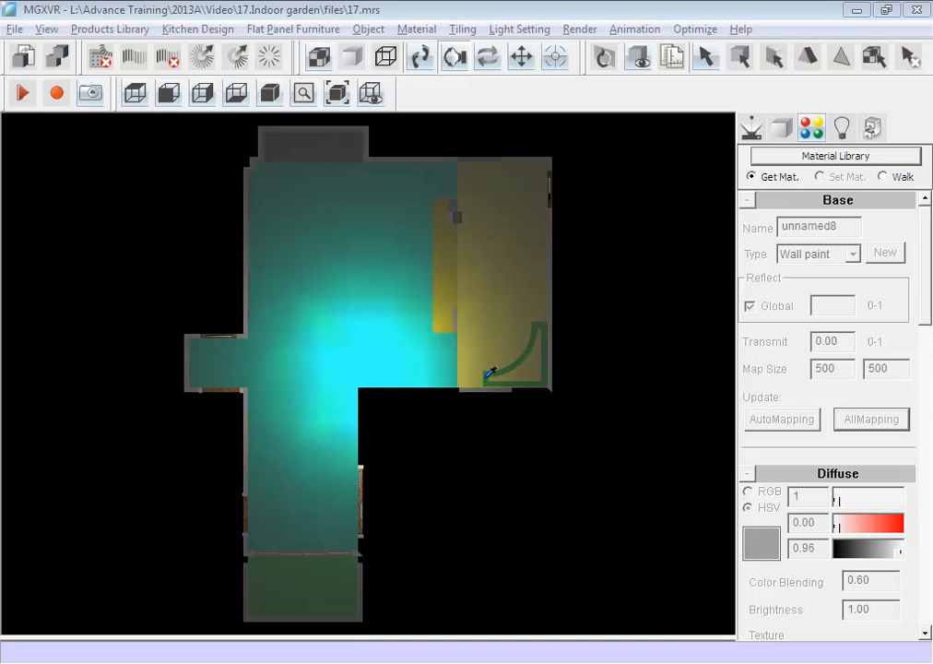
left_click(287, 594)
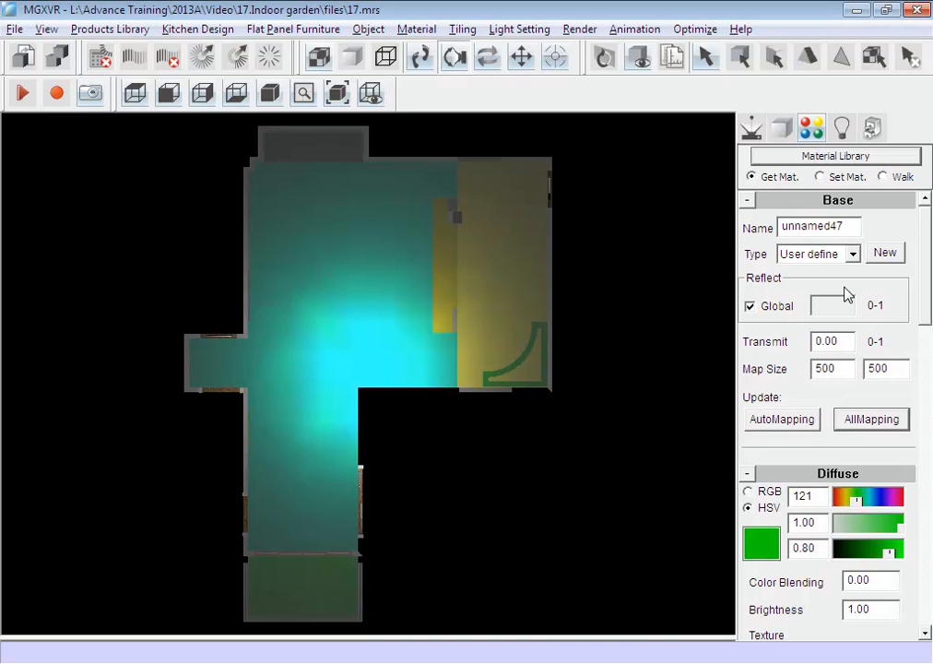
left_click(855, 254)
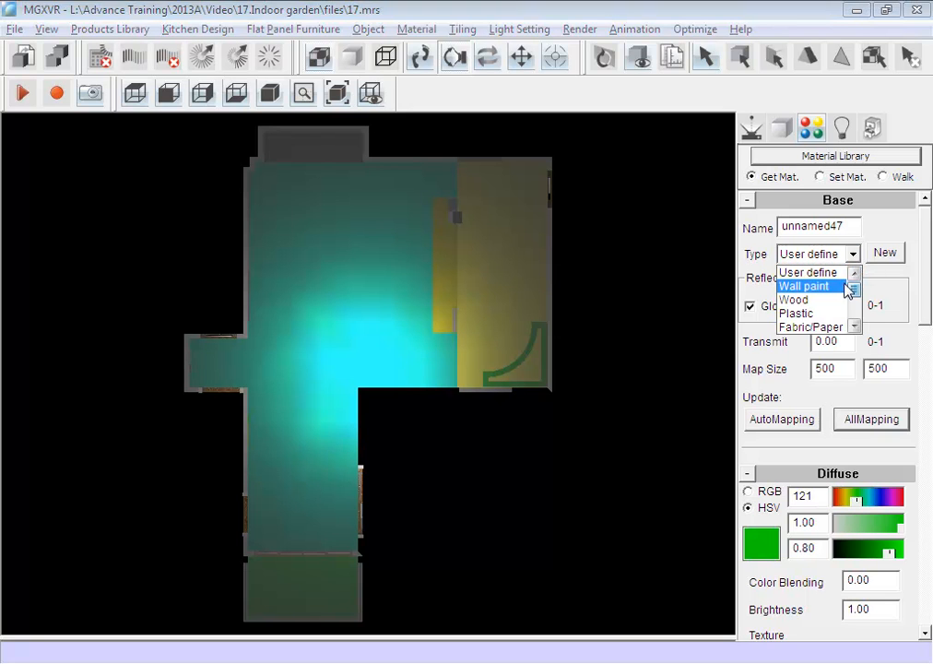
left_click(843, 287)
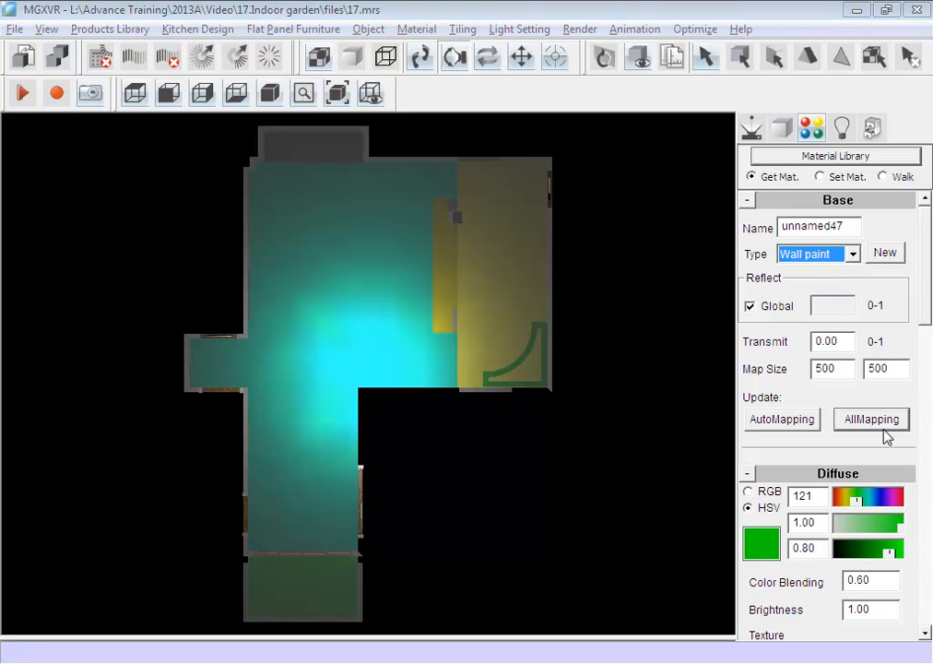
left_click_drag(900, 534, 835, 543)
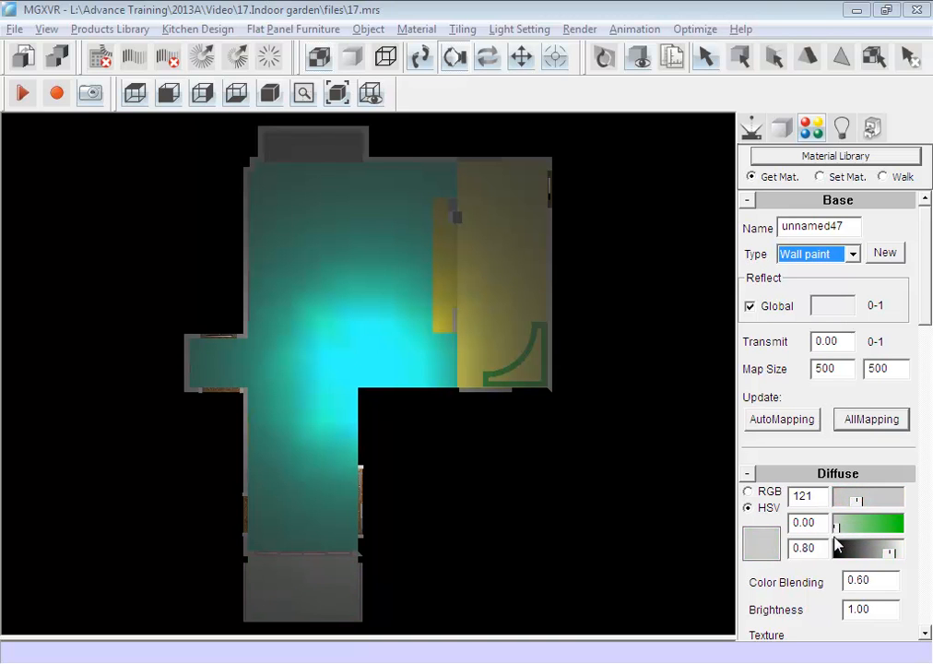
Brighten the end-room floor's wall paint to an HSV value of 0.97 and return to walk mode
left_click_drag(893, 556, 906, 558)
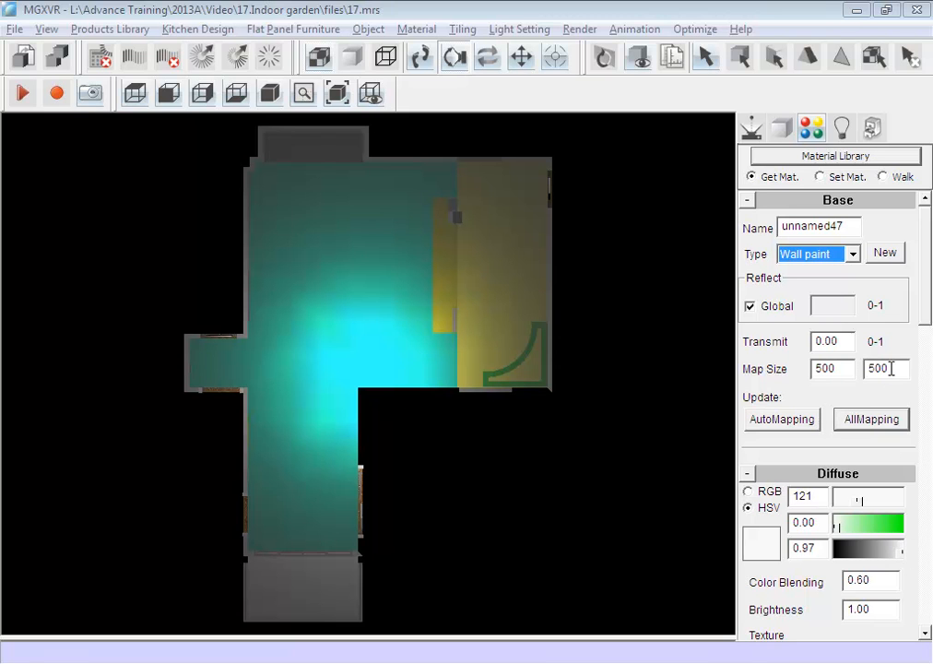
left_click(897, 178)
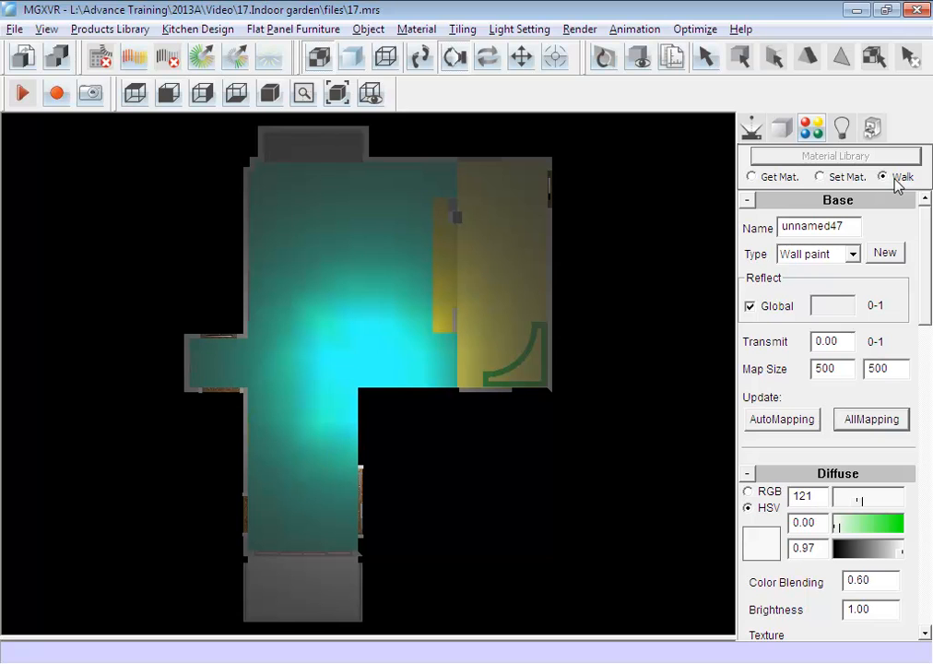
Apply the Gardenfloor.jpg texture from the 2013A Maps folder to the large yellow floor of the indoor garden
left_click(305, 93)
left_click(437, 146)
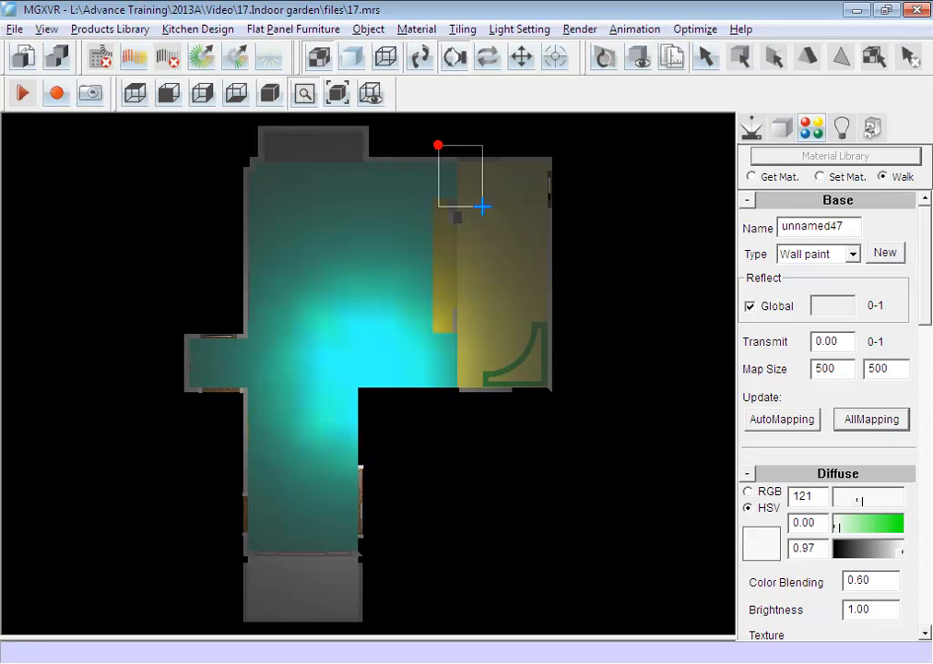
left_click(565, 400)
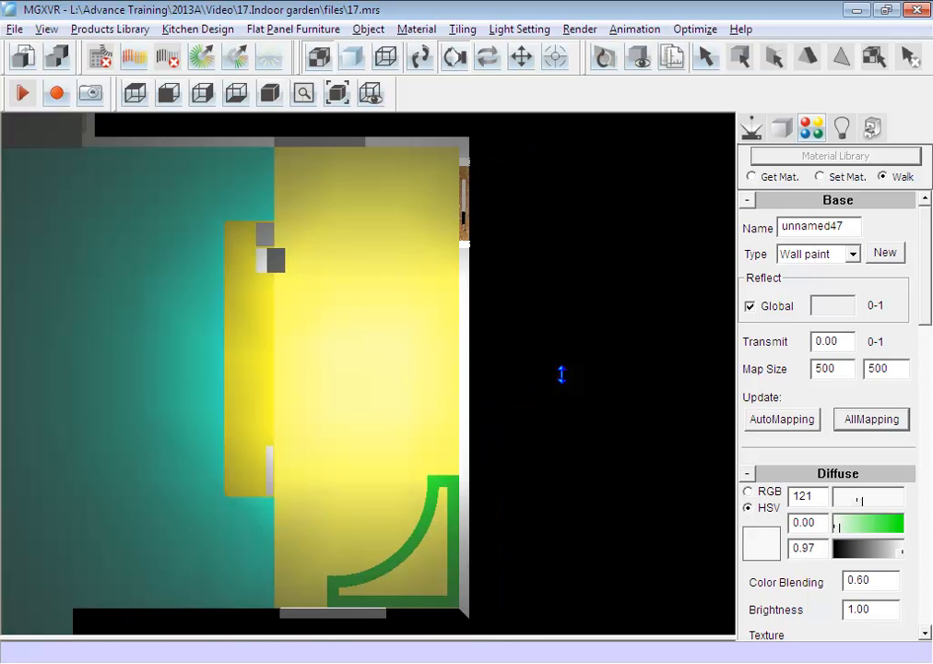
left_click(521, 58)
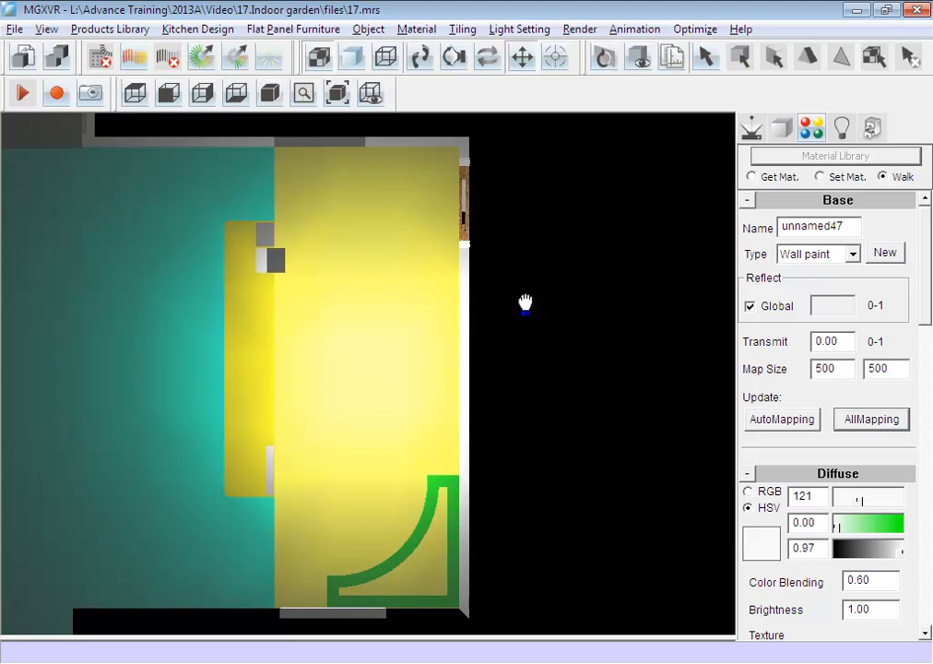
left_click_drag(524, 302, 395, 302)
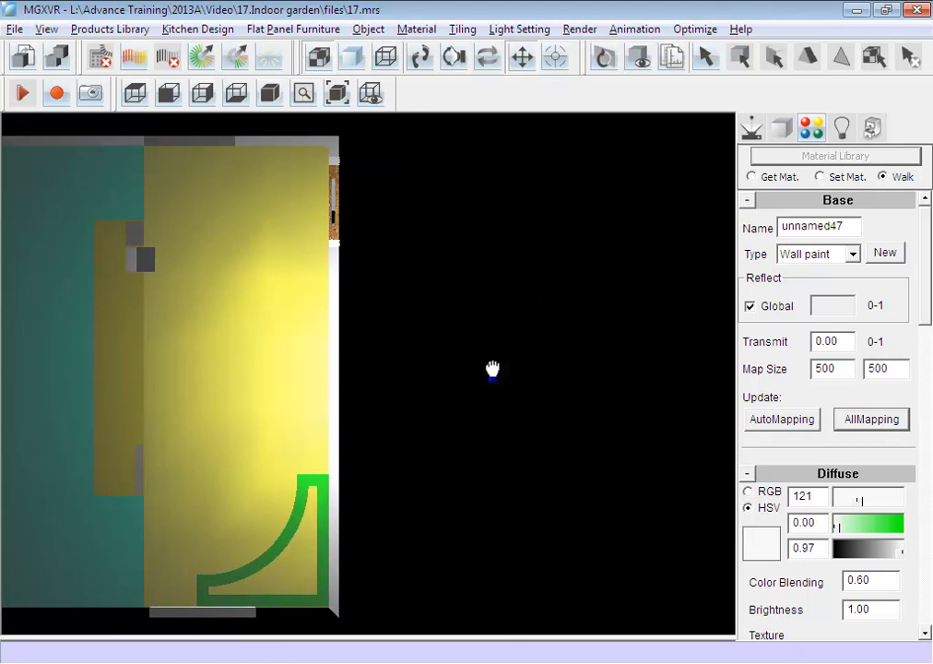
key("alt+Tab")
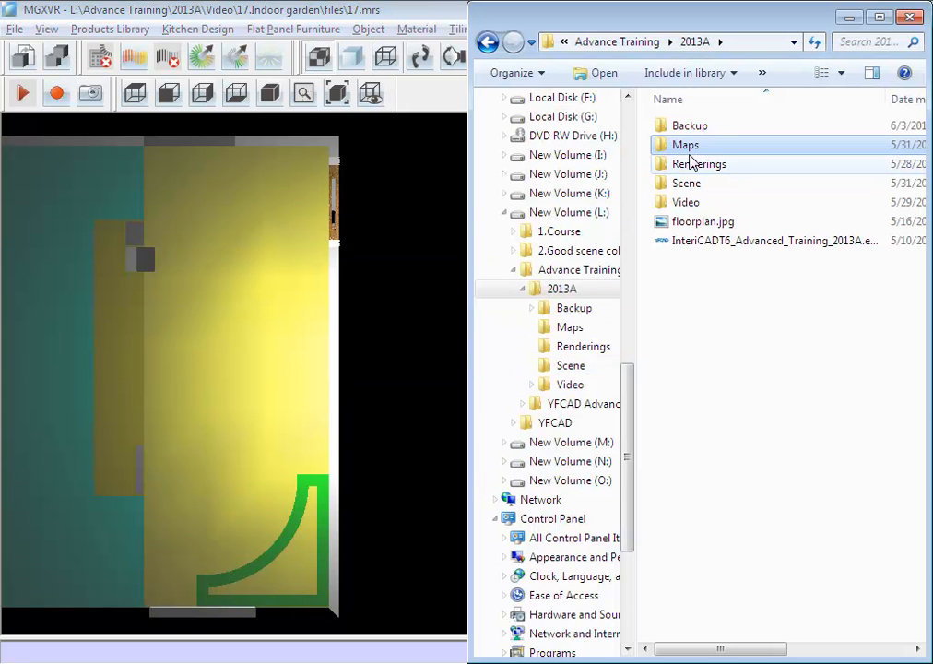
double_click(717, 147)
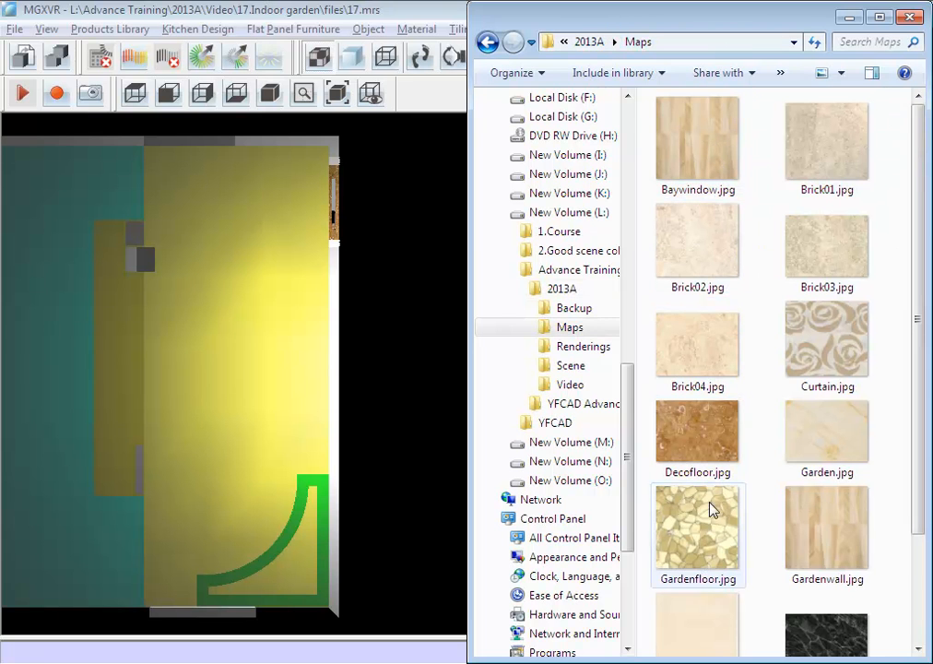
left_click_drag(709, 533, 240, 344)
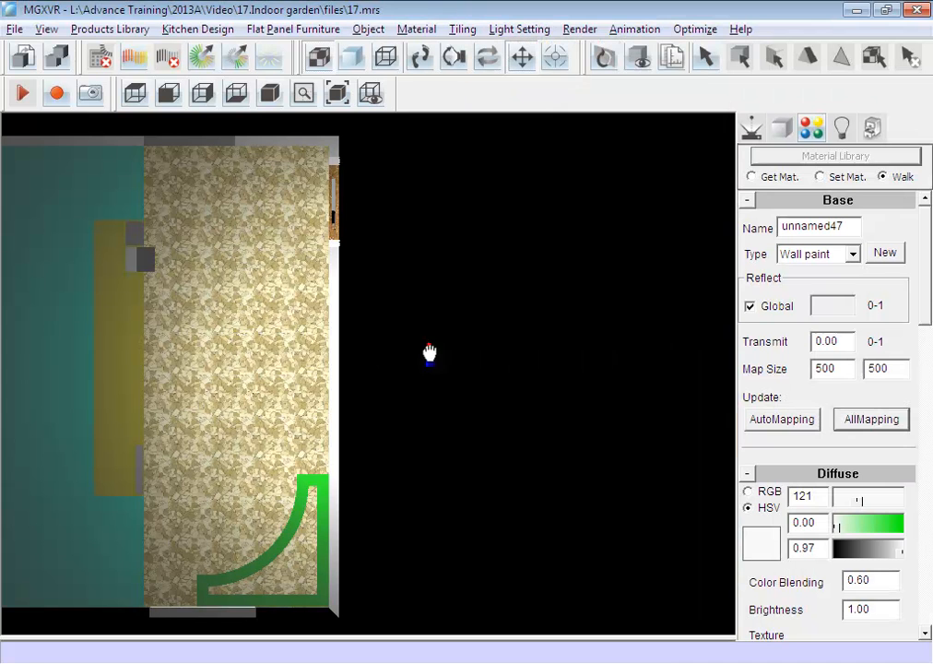
left_click(424, 352)
Set the garden floor material's map size to 600 by 600 and update all its mapping
left_click(777, 180)
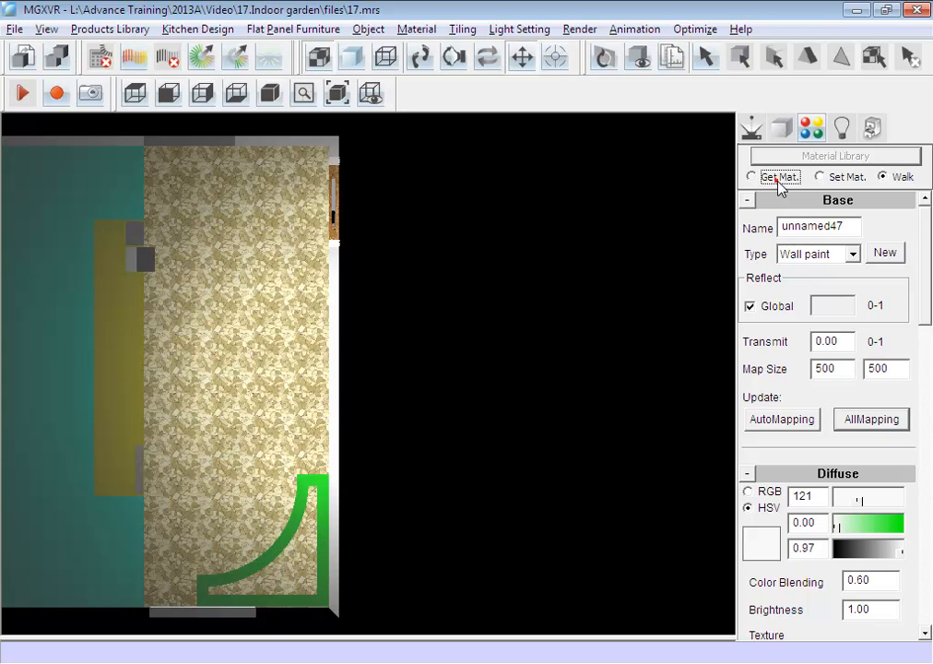
left_click(286, 352)
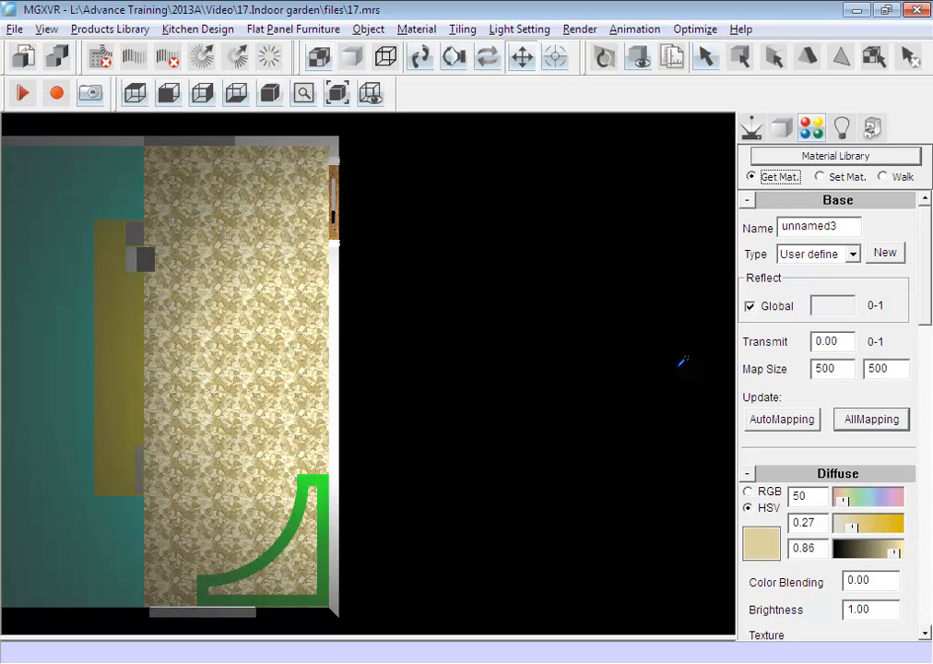
double_click(821, 369)
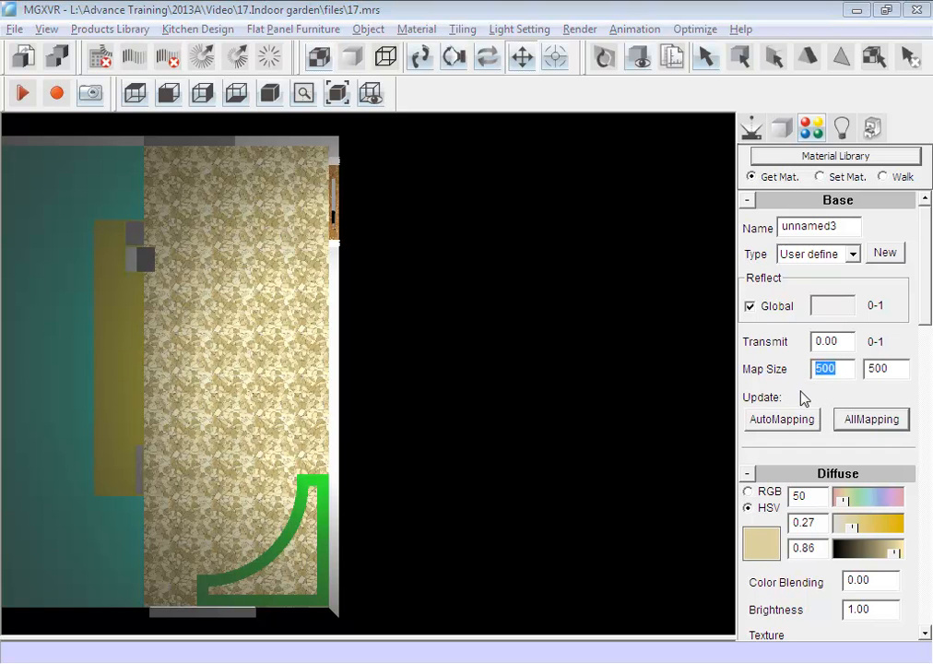
type("6")
double_click(887, 369)
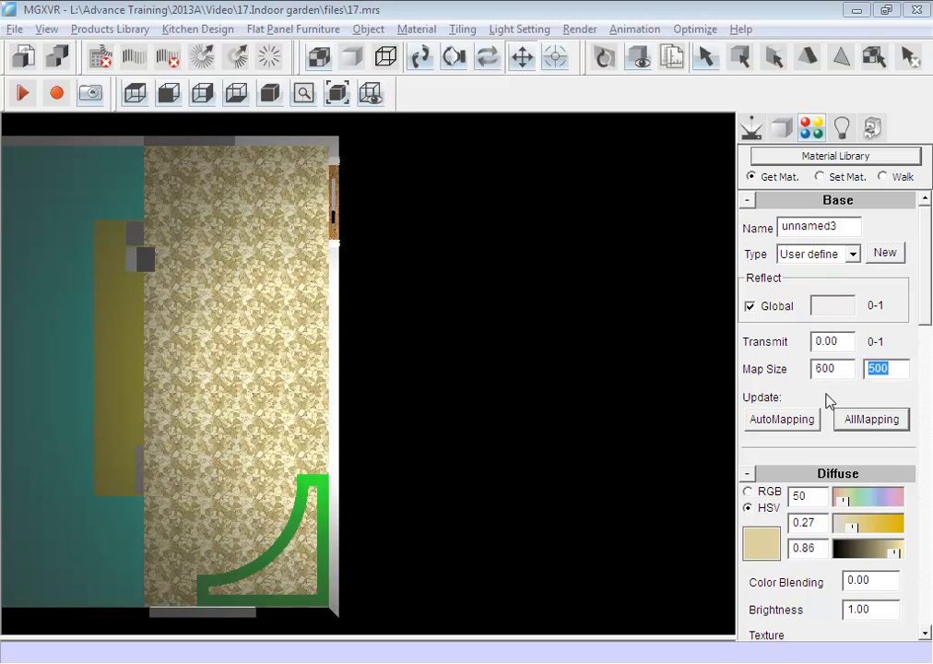
type("600")
left_click(880, 426)
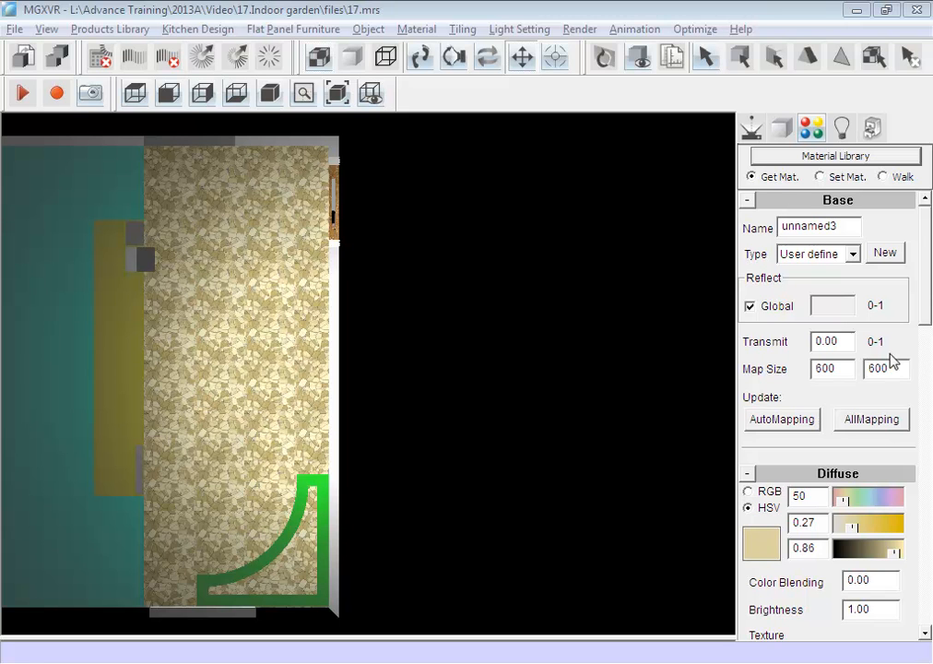
left_click(902, 177)
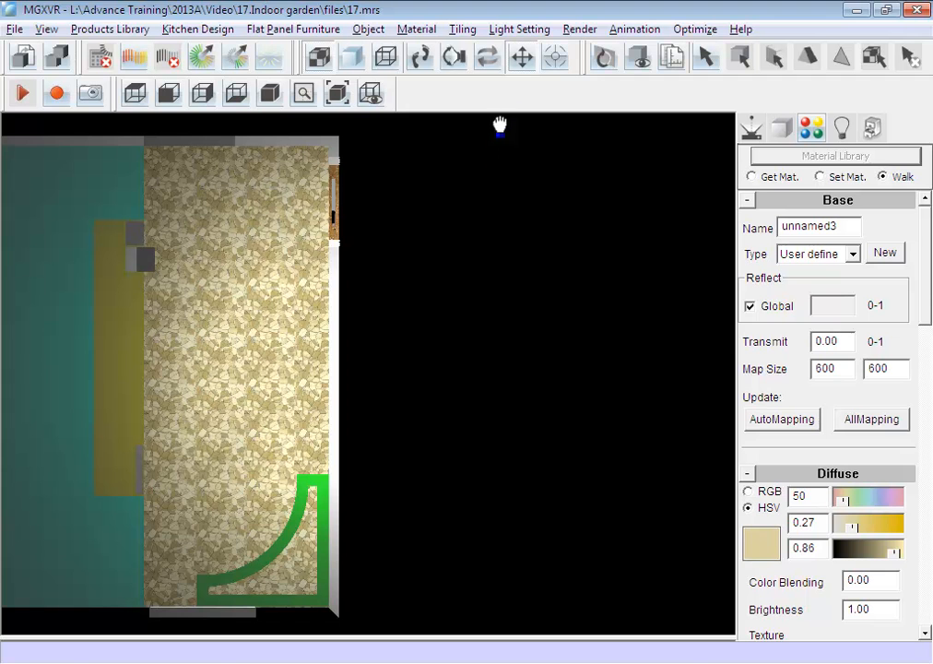
Switch to InteriCAD T6 and save the 01.koc floor plan as 2D.koc in the 2013A folder
left_click(521, 59)
left_click_drag(85, 354, 456, 358)
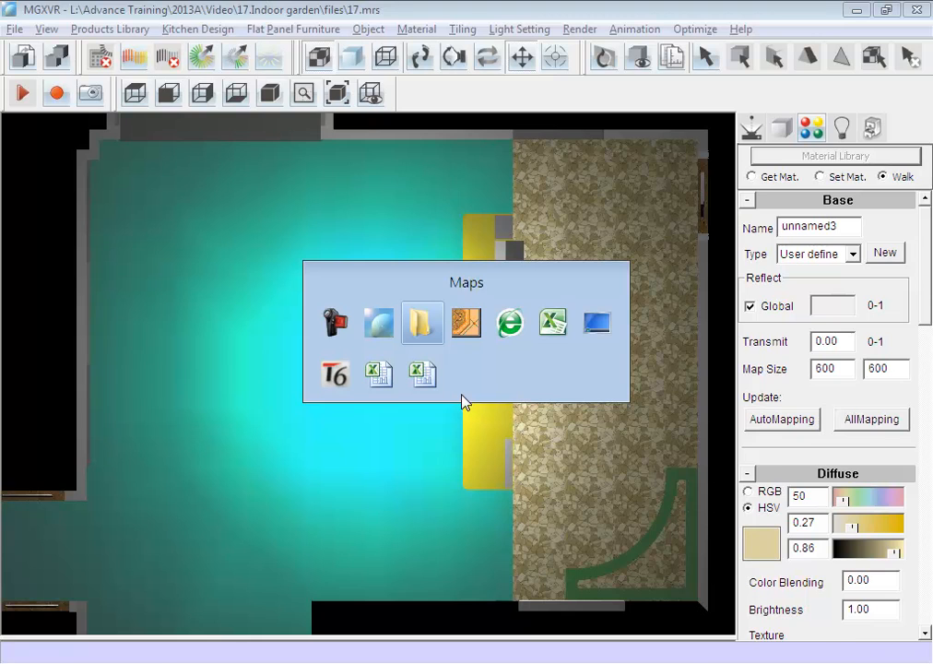
key("alt+Tab")
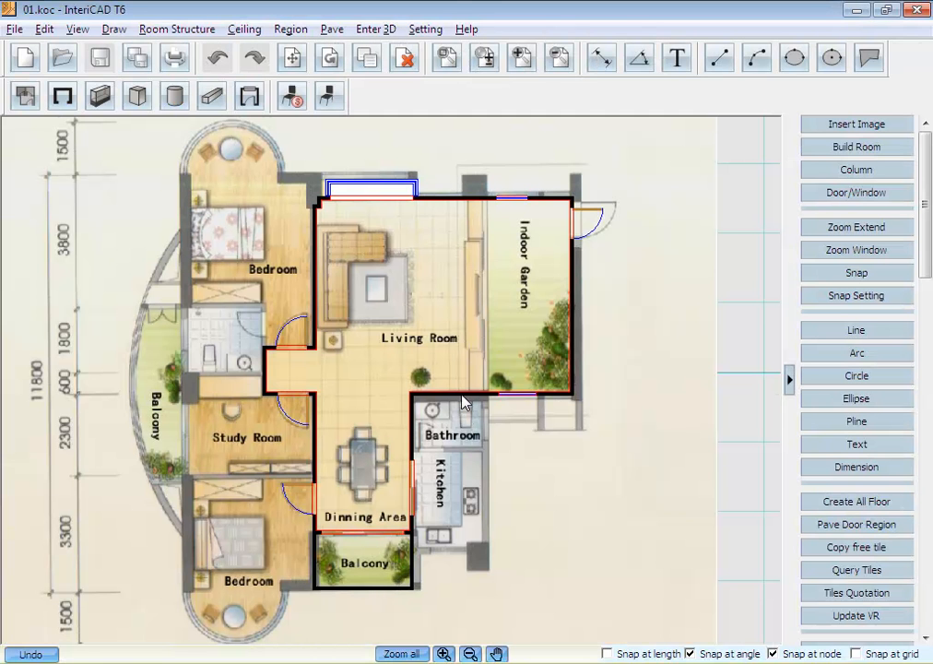
left_click(14, 29)
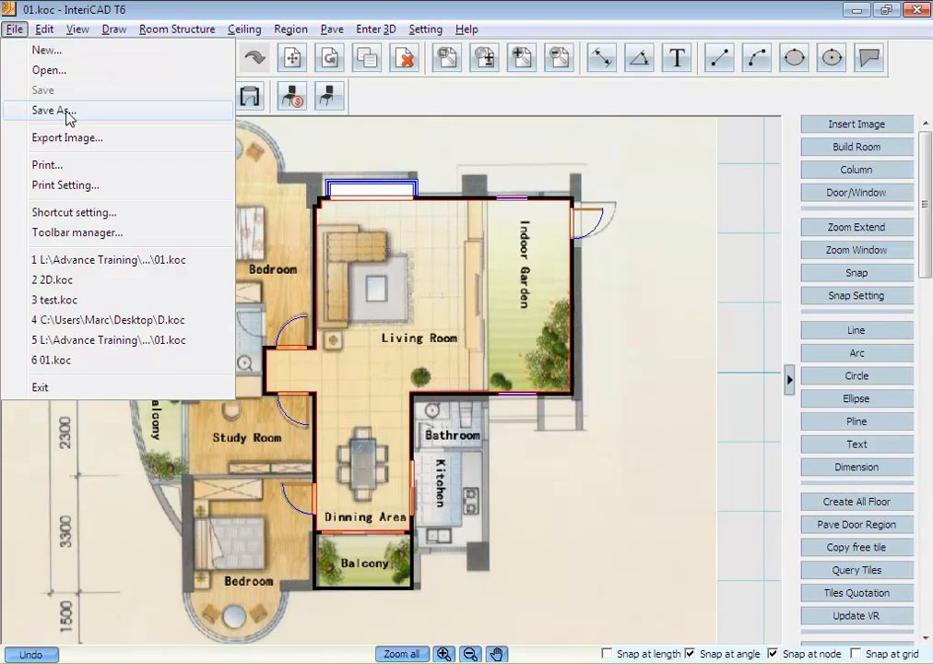
left_click(134, 112)
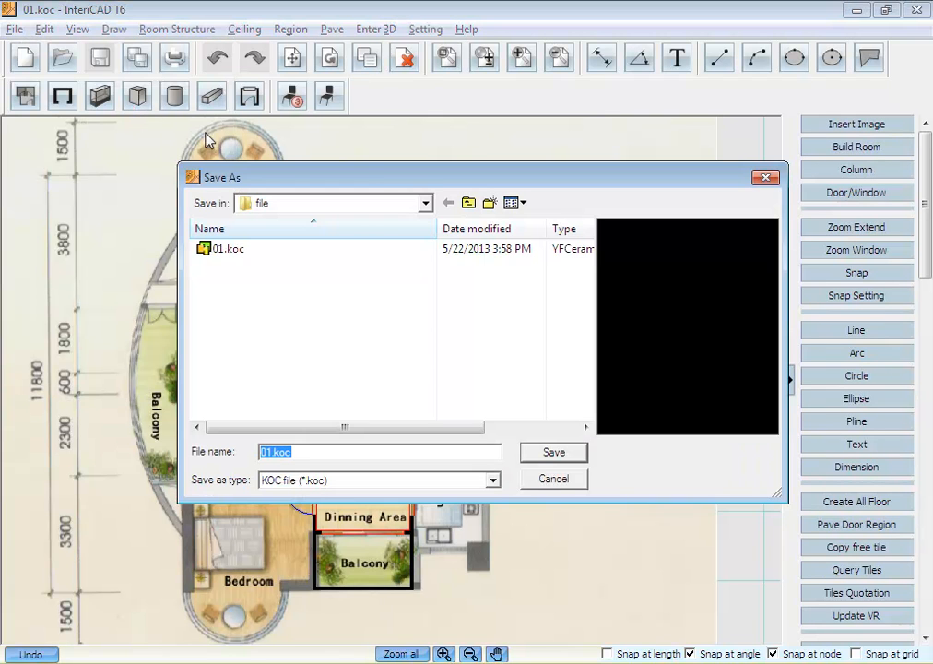
left_click(468, 205)
left_click(468, 205)
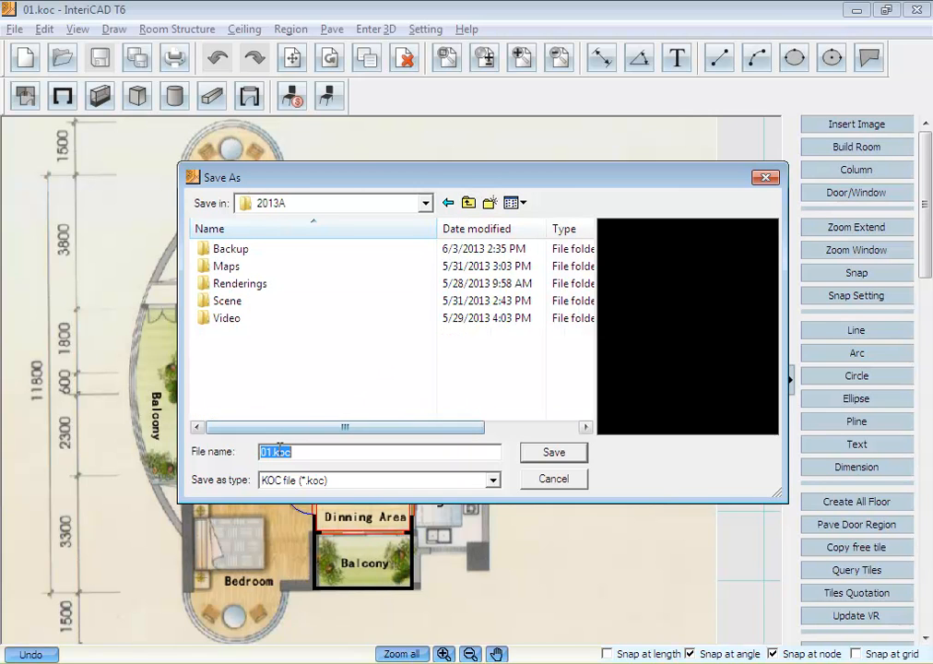
left_click_drag(272, 451, 259, 452)
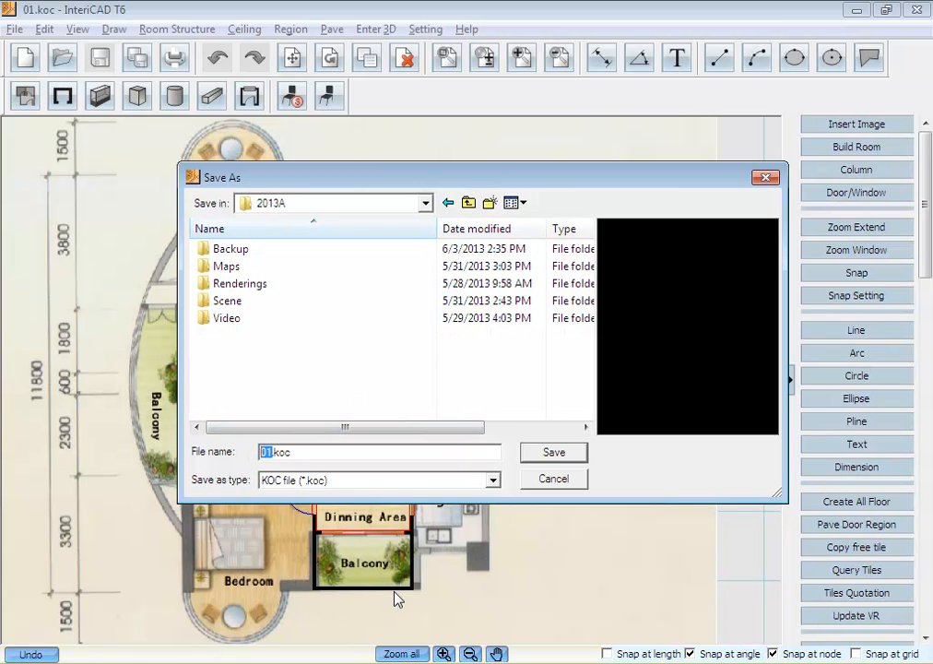
type("2D")
left_click(565, 459)
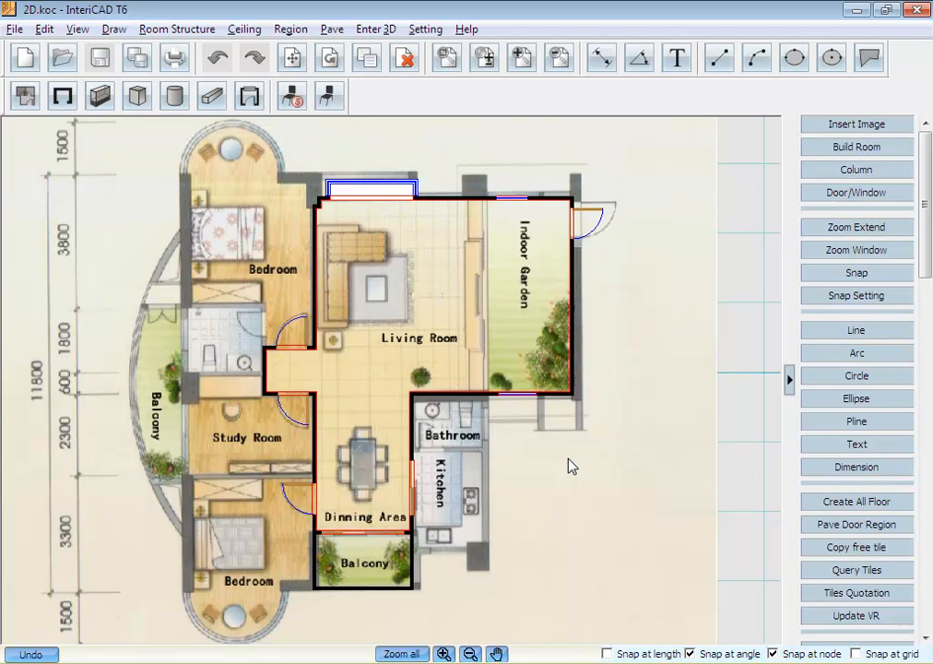
Switch back to MGXVR and open the cyan living room floor in Tiling Design
key("alt+Tab")
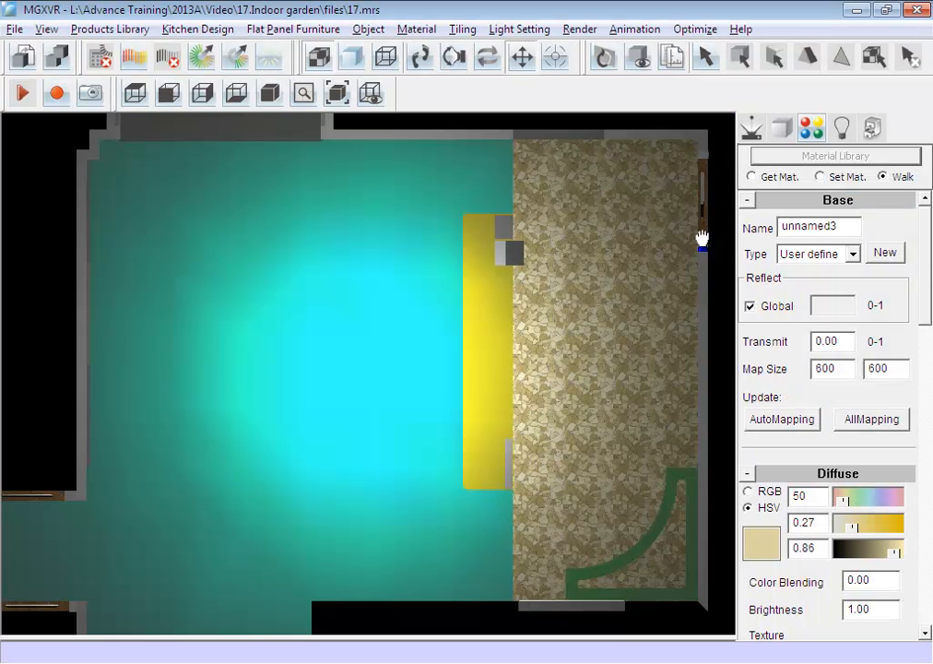
left_click(753, 130)
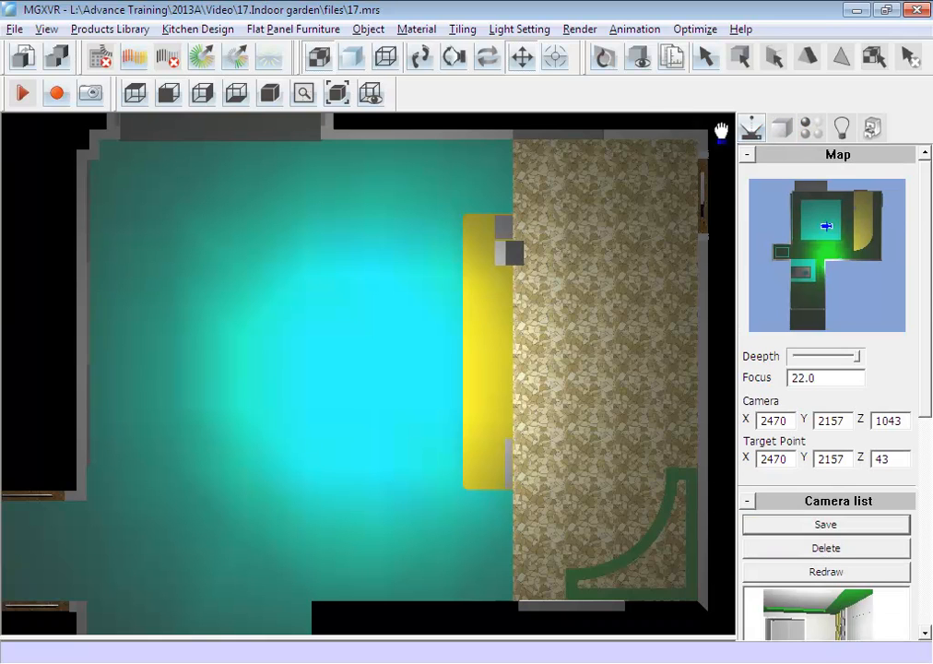
left_click(462, 28)
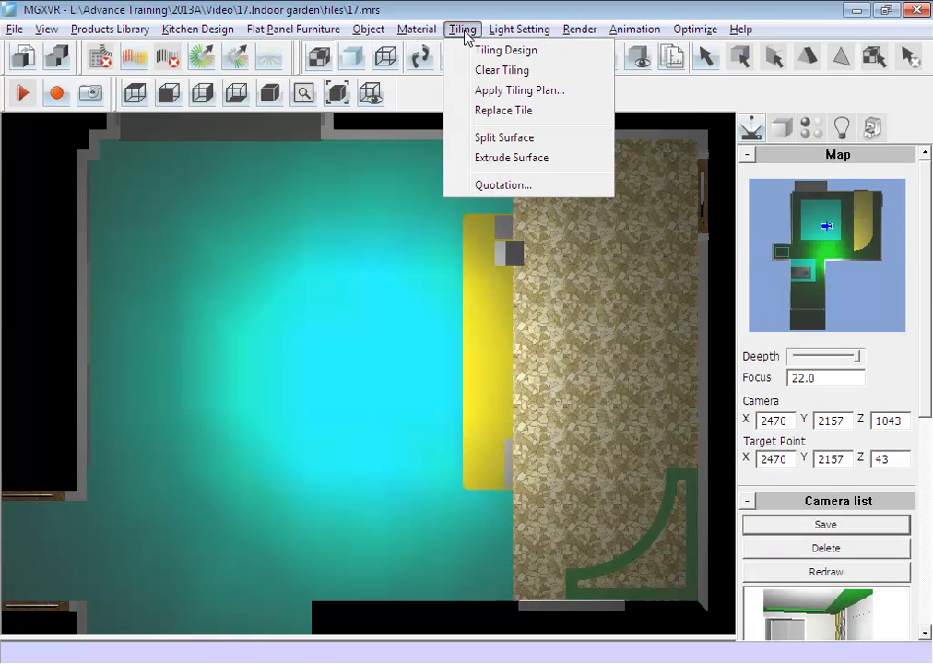
left_click(547, 52)
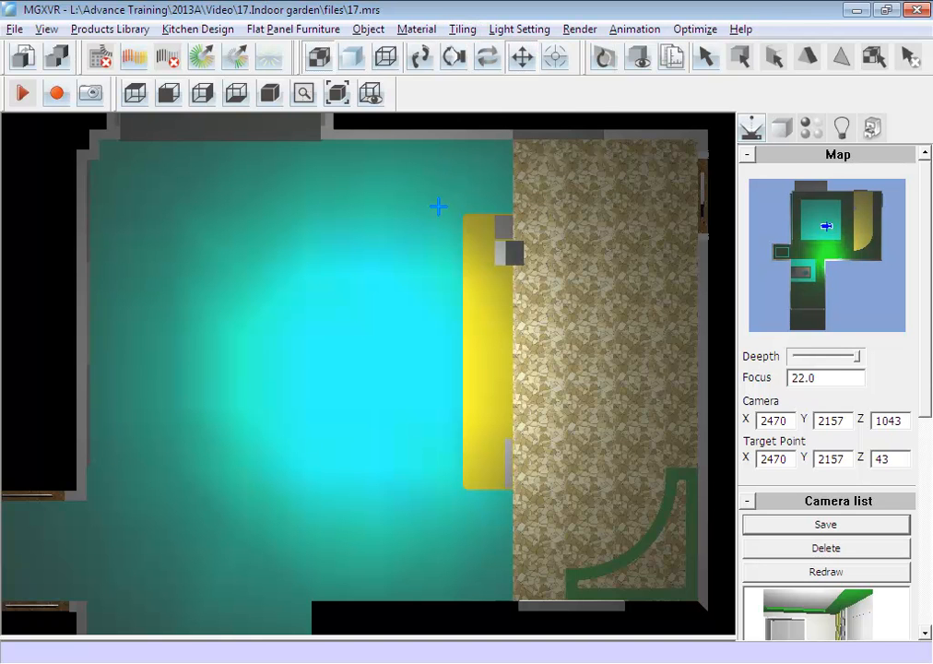
left_click(347, 302)
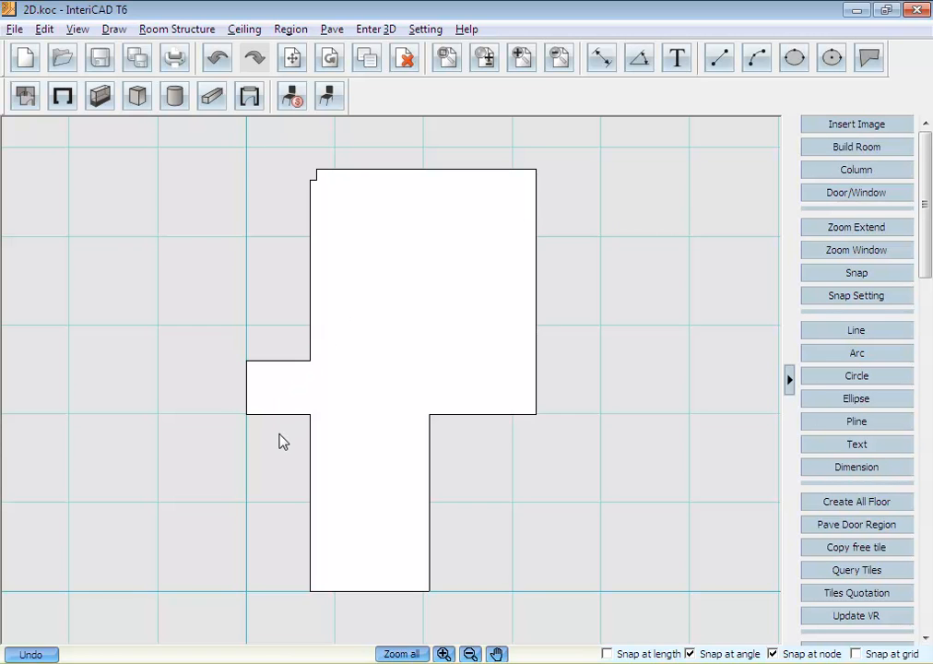
Add horizontal and vertical dimensions along the upper and outer edges of the small side recess in the floor outline
scroll(282, 424, "up", 3)
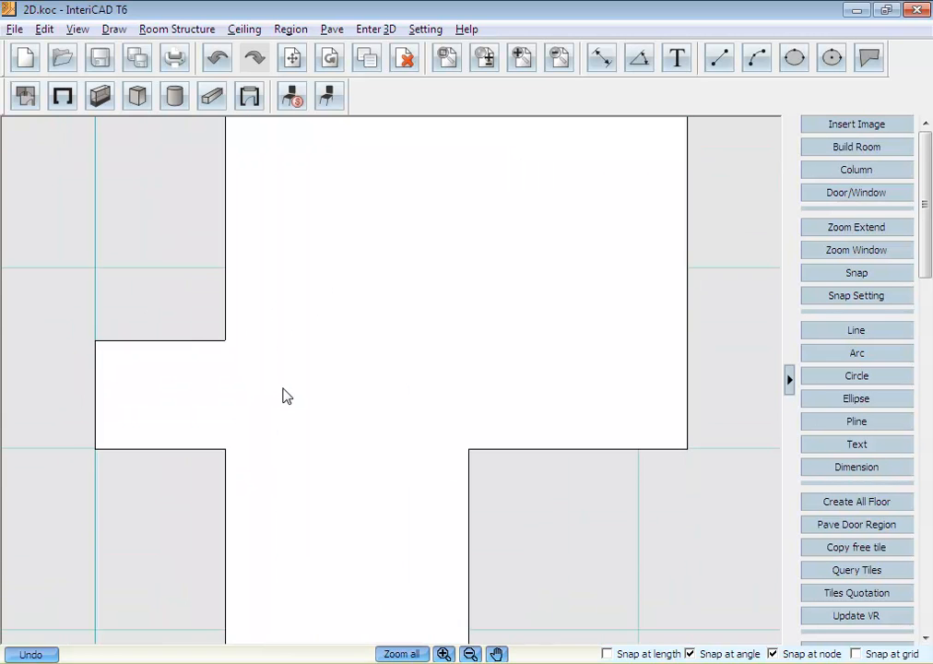
left_click_drag(290, 395, 521, 465)
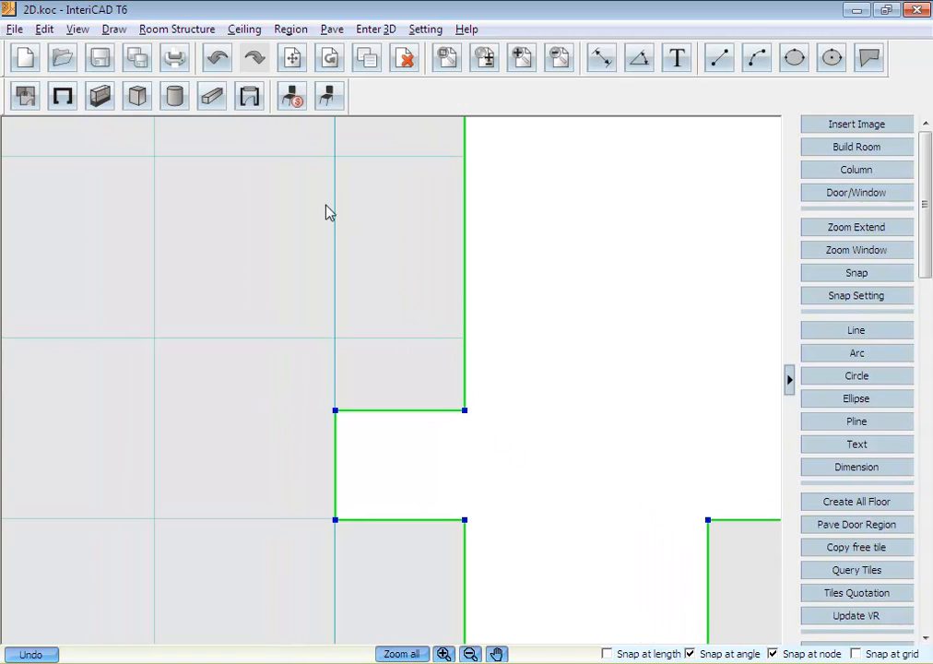
left_click(114, 29)
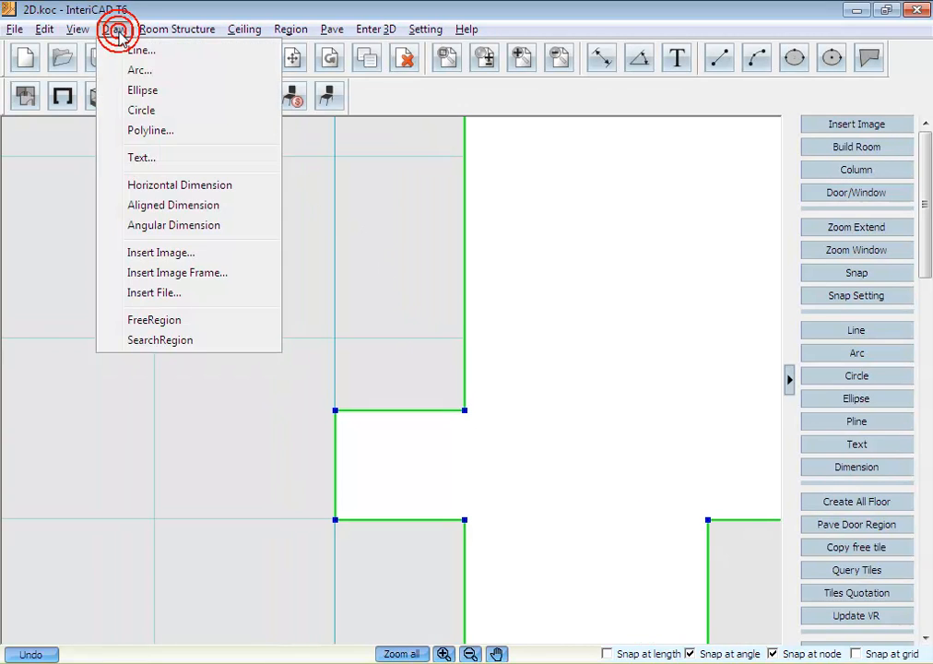
left_click(247, 185)
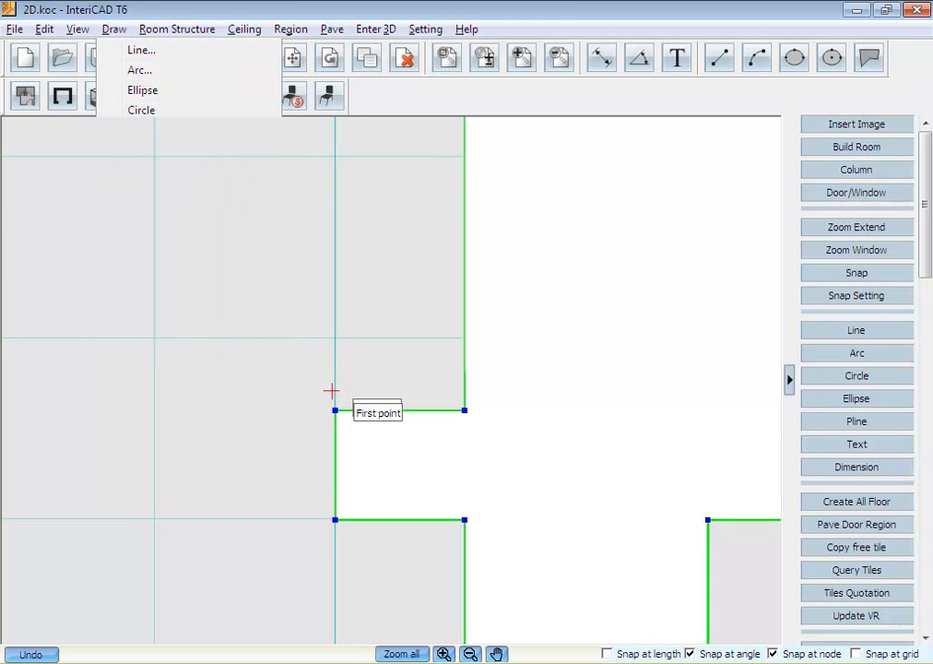
left_click(334, 410)
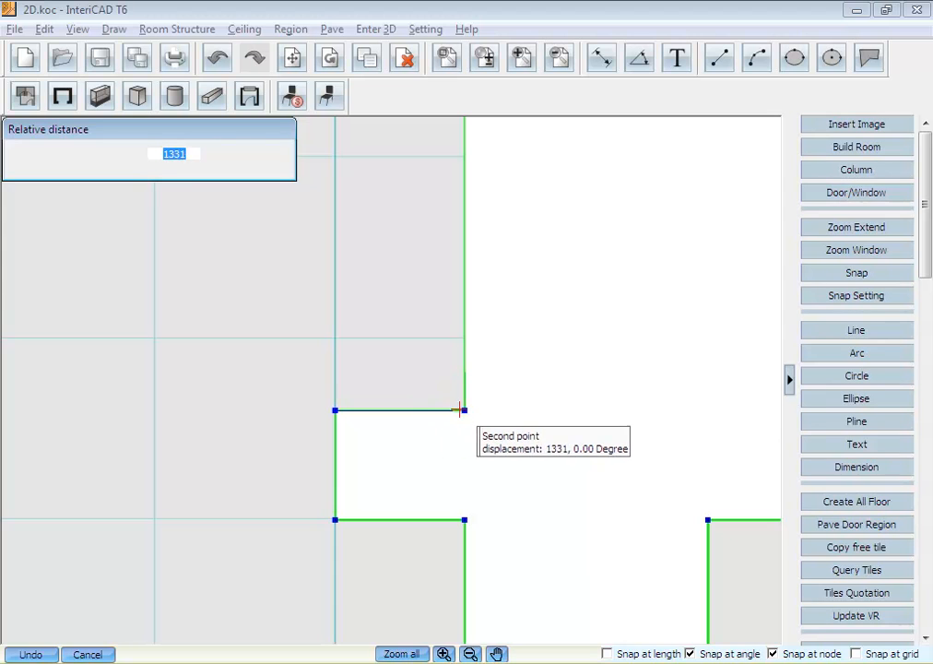
left_click(464, 411)
left_click(467, 371)
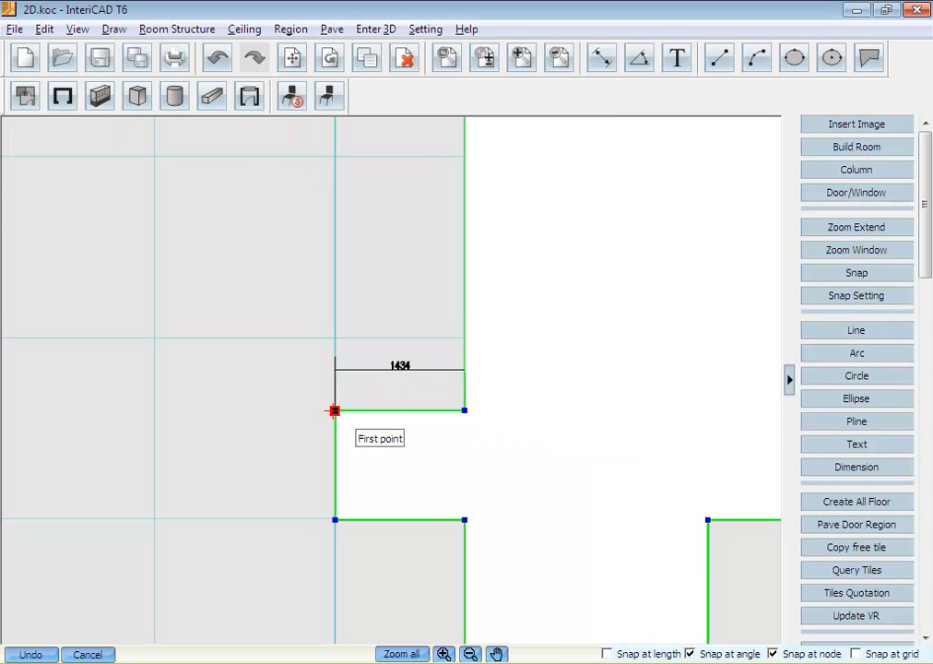
left_click(335, 410)
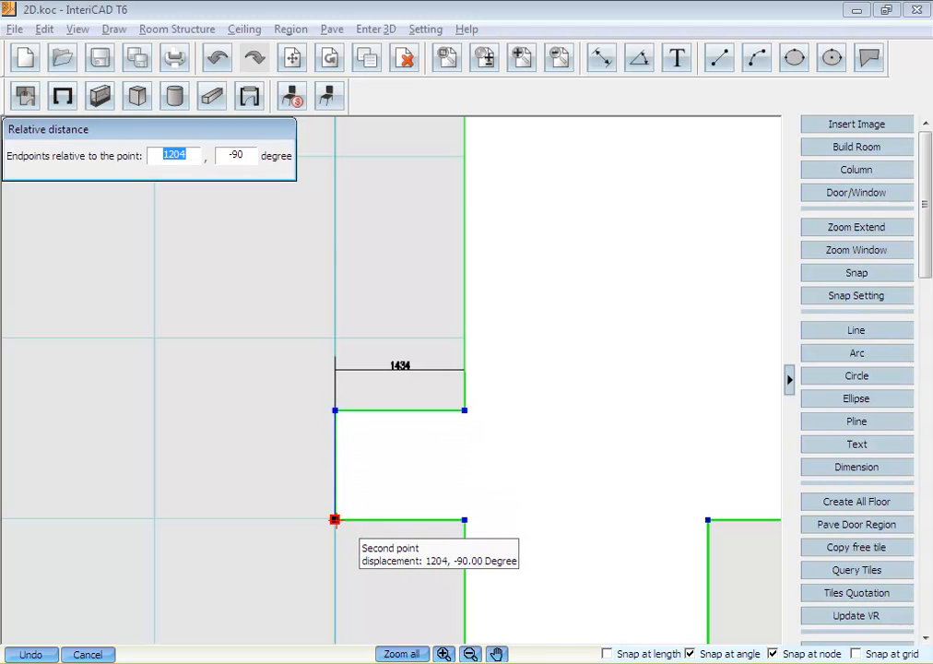
left_click(335, 518)
left_click(312, 518)
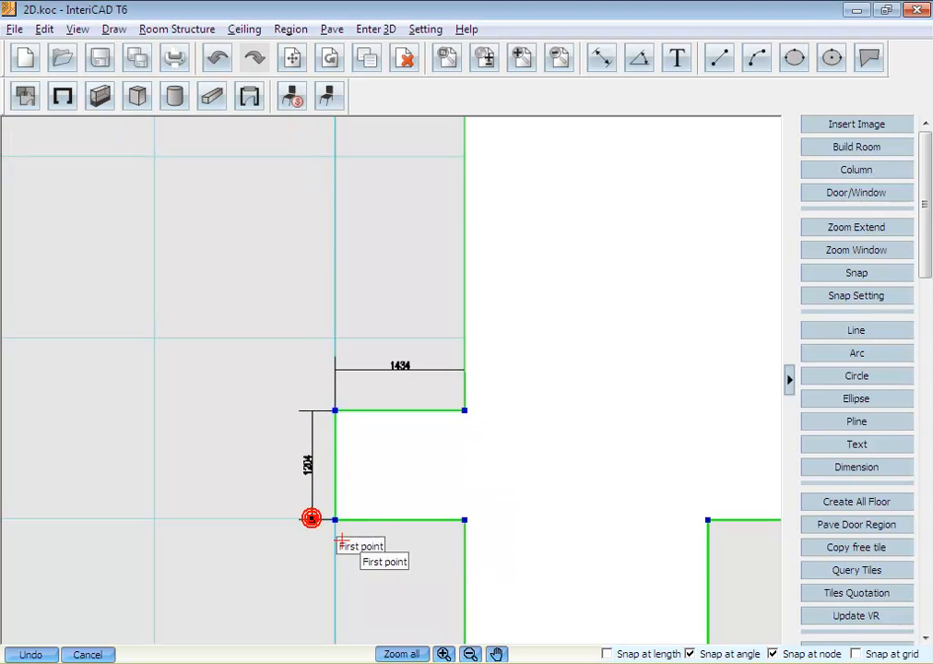
Create a rectangular region 1434 long and 1204 wide and place it on empty space near the floor outline's side recess
right_click(344, 548)
scroll(367, 547, "up", 1)
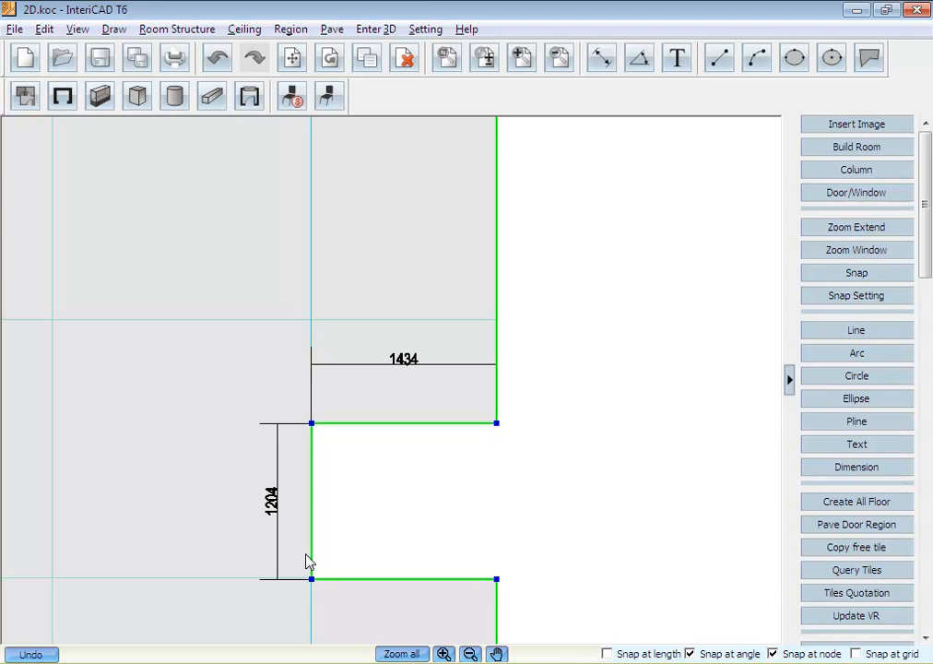
left_click(332, 29)
mouse_move(310, 32)
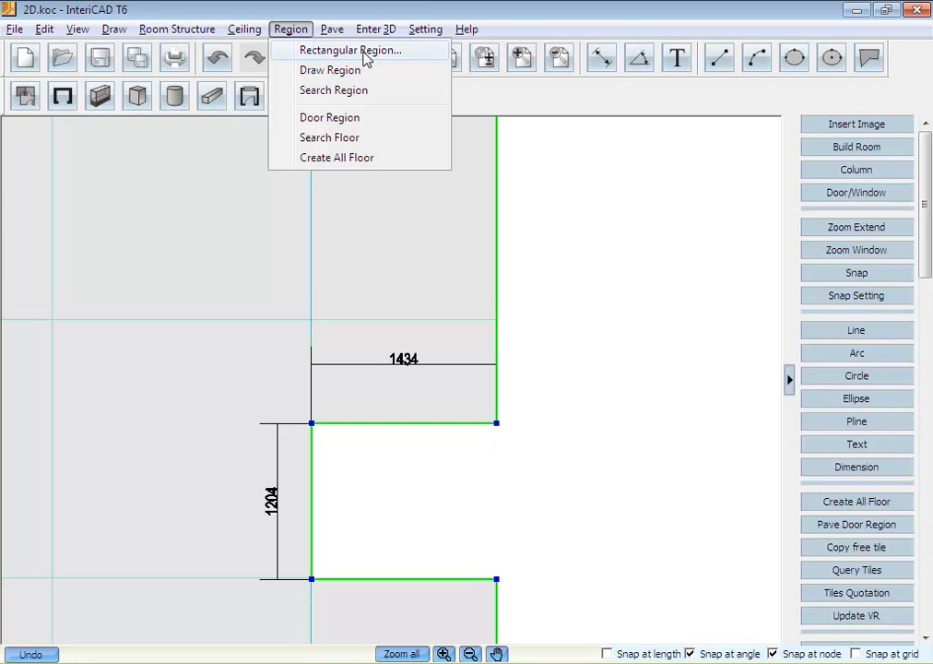
left_click(422, 57)
left_click_drag(441, 284, 582, 225)
type("1434")
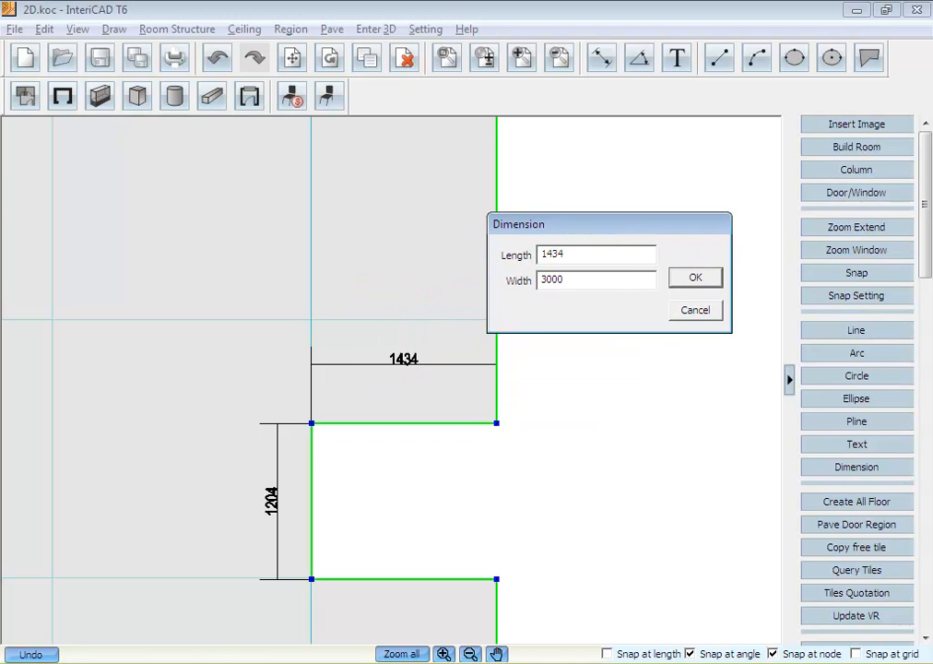
key("Tab")
type("12")
left_click(712, 277)
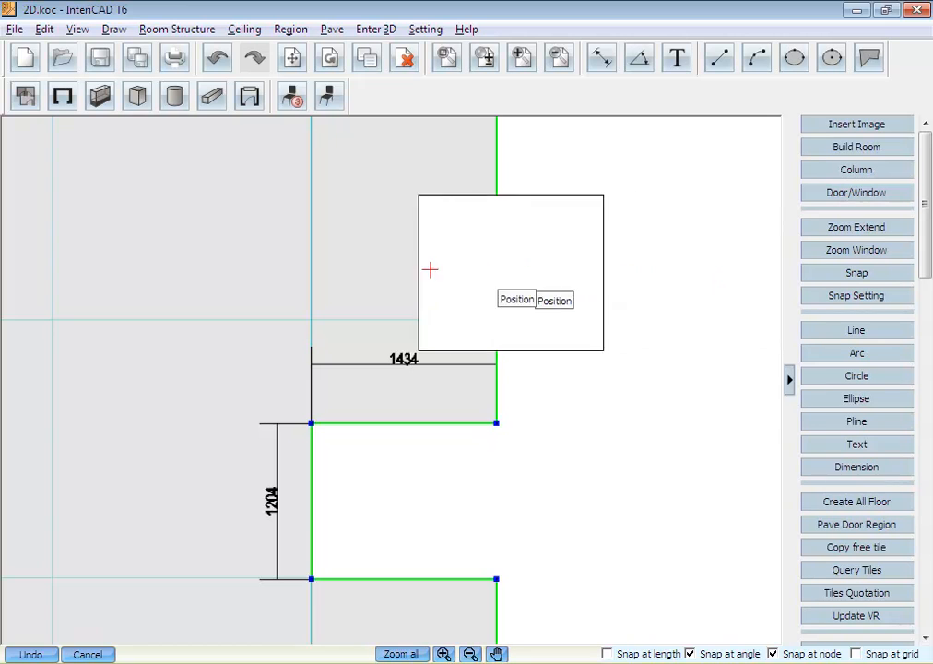
left_click(188, 247)
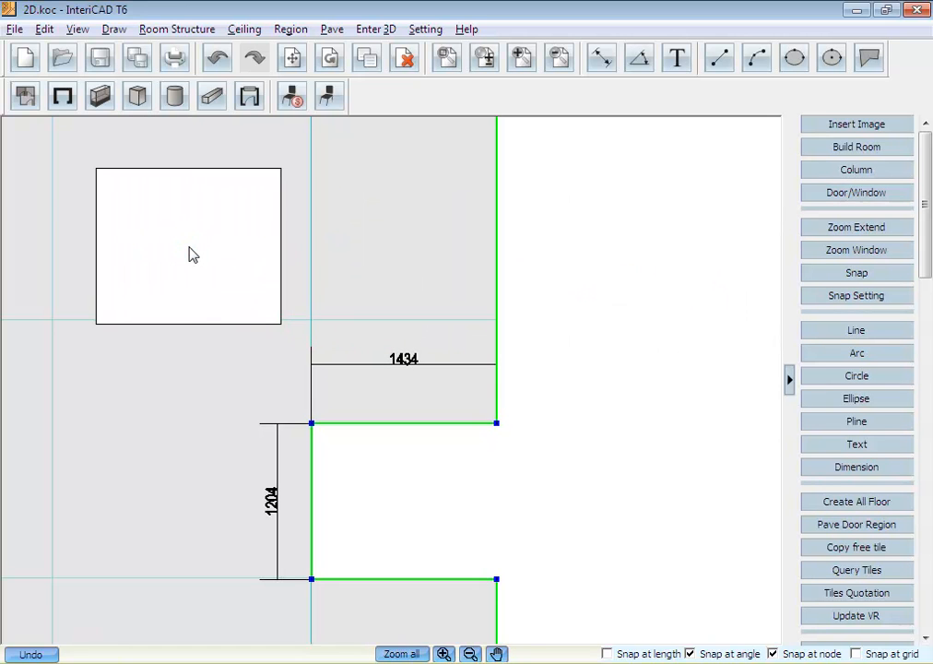
Move the 1434 by 1204 region by its upper-left corner onto the recess's upper-left corner so it fills the recess
right_click(189, 251)
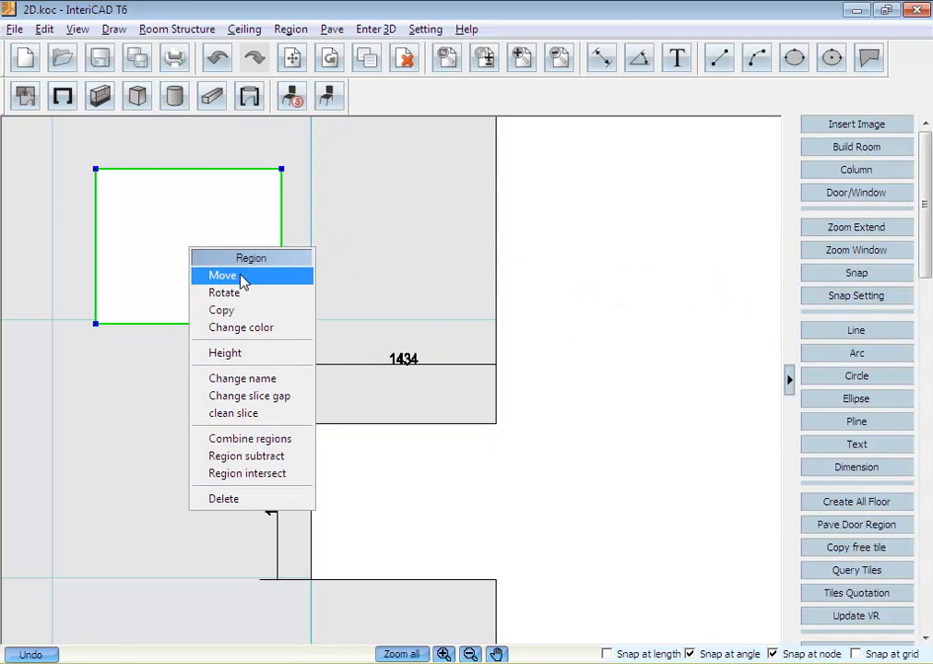
left_click(222, 275)
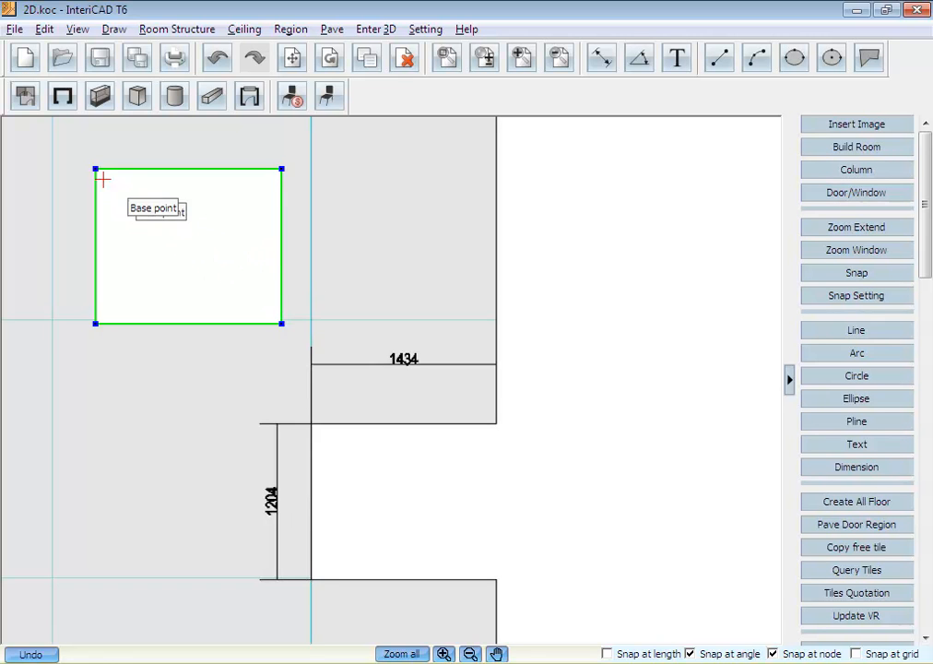
left_click(95, 168)
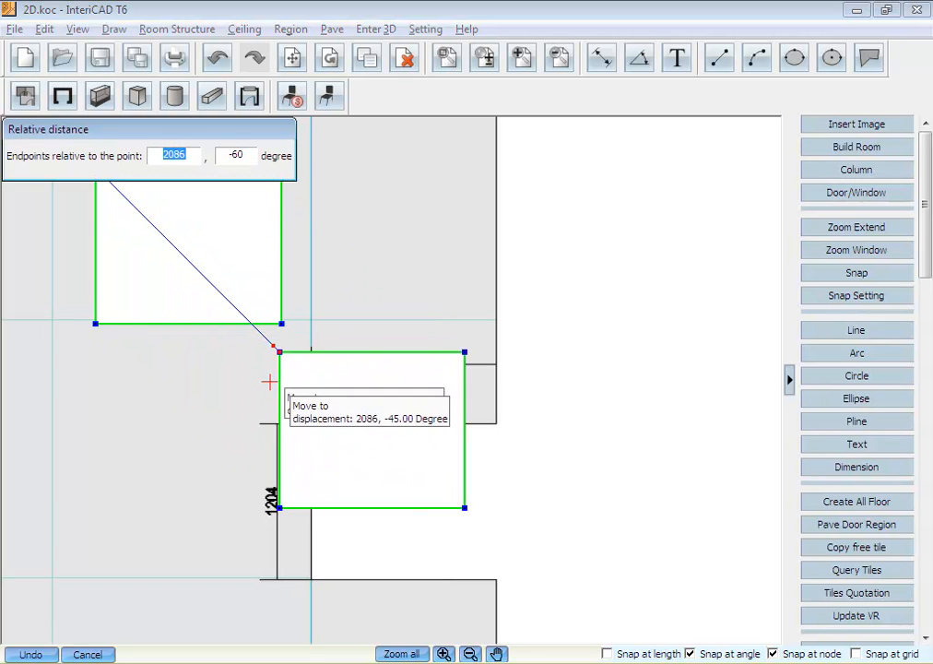
left_click(311, 423)
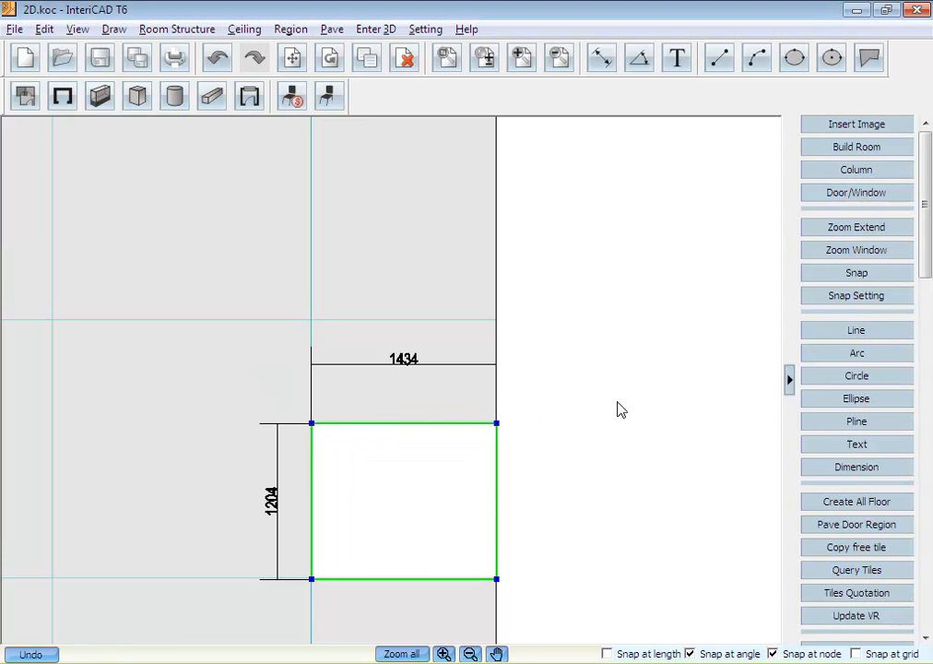
Subtract the rectangular recess region from the main living room floor region to separate the two
right_click(652, 403)
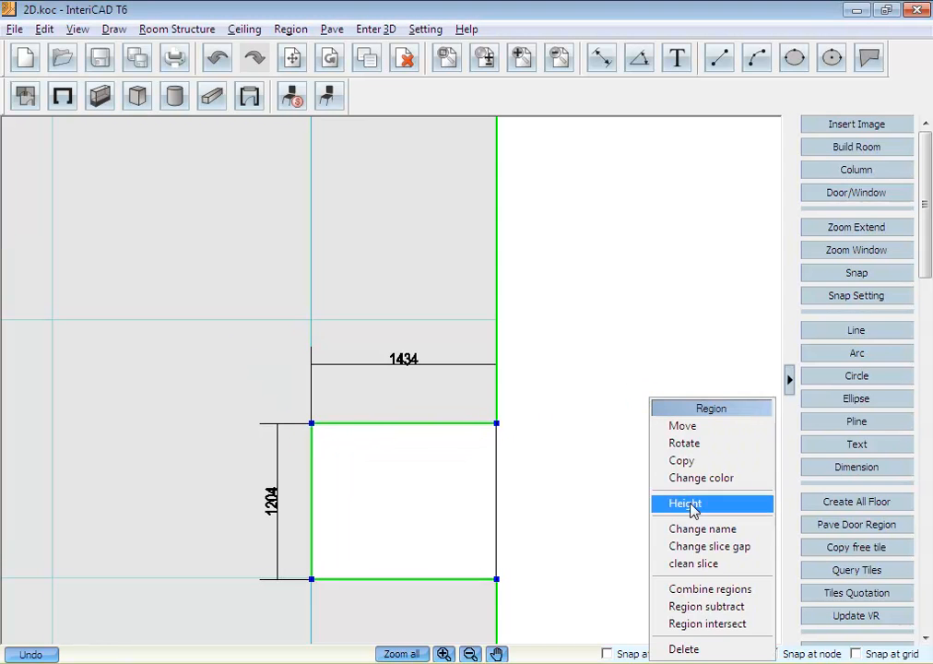
left_click(756, 608)
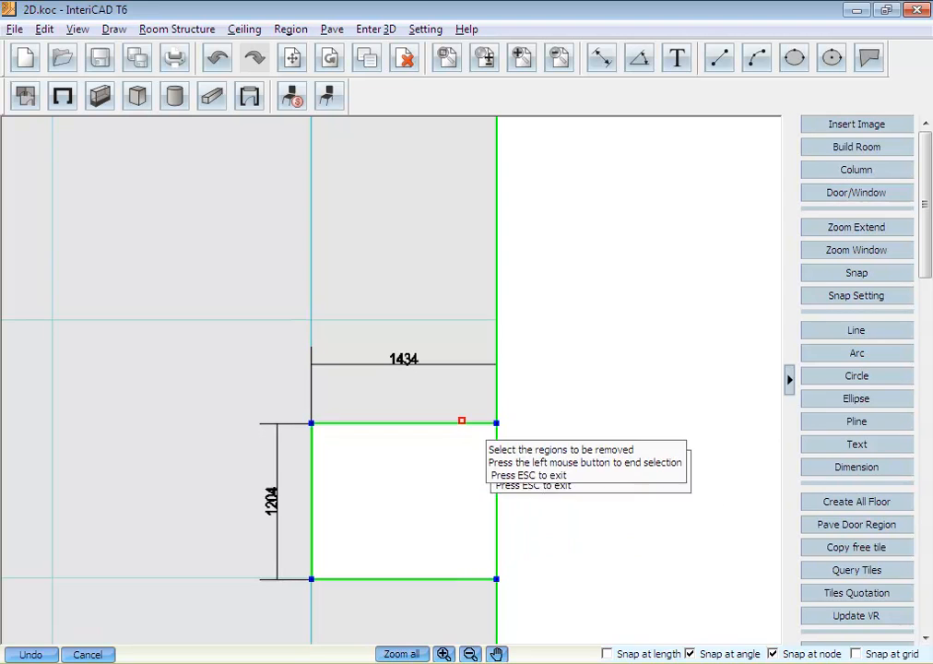
left_click(461, 403)
left_click(571, 416)
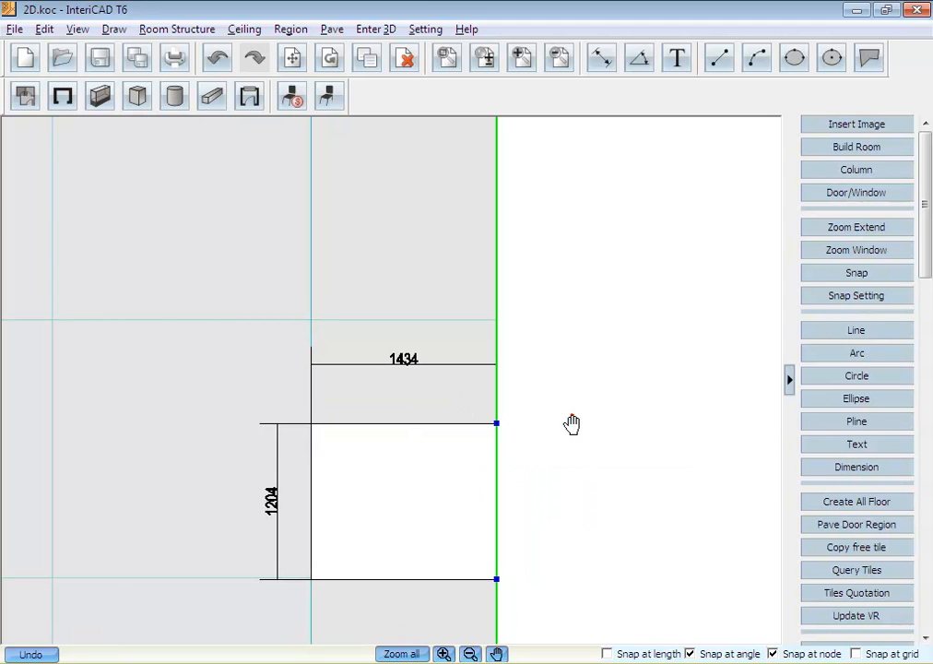
left_click(431, 474)
Place an anchor at X -300, Y 1400 from the lower-right corner of the floor's wide part
scroll(412, 478, "down", 3)
middle_click_drag(600, 518, 469, 510)
scroll(519, 417, "up", 2)
middle_click_drag(625, 417, 619, 436)
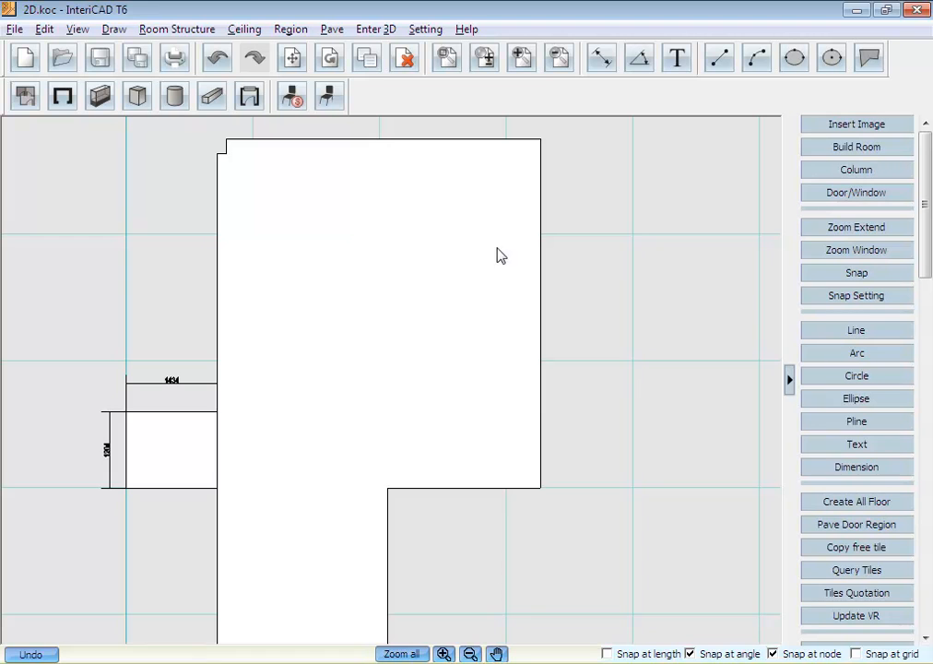
left_click(334, 30)
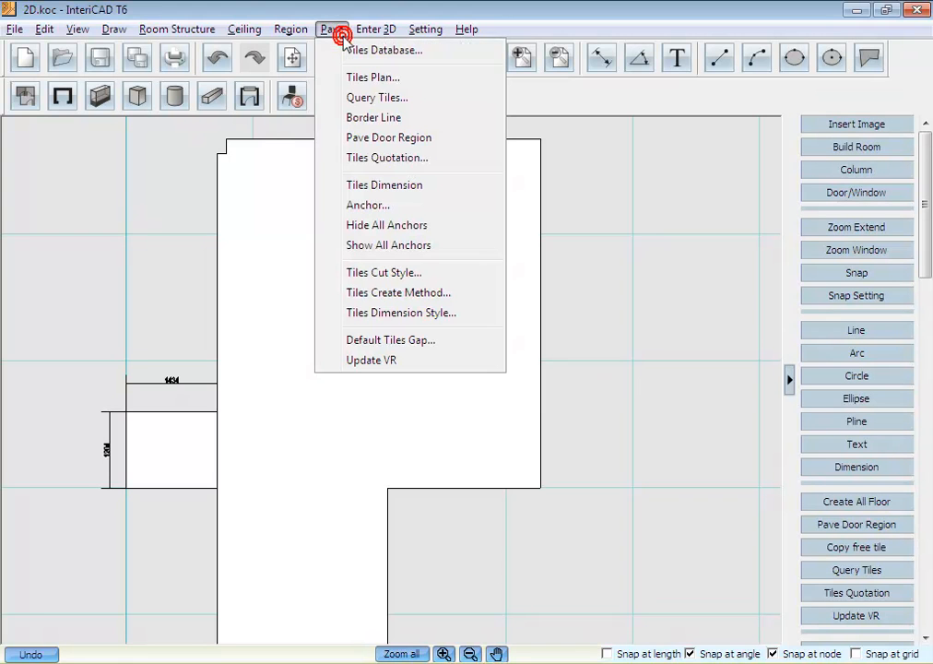
left_click(416, 212)
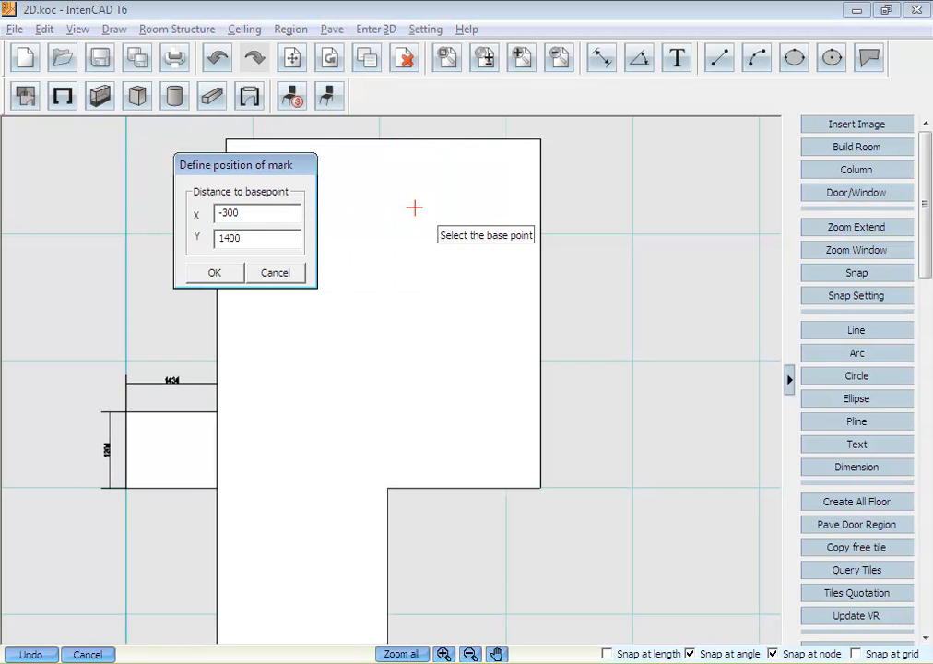
left_click(540, 487)
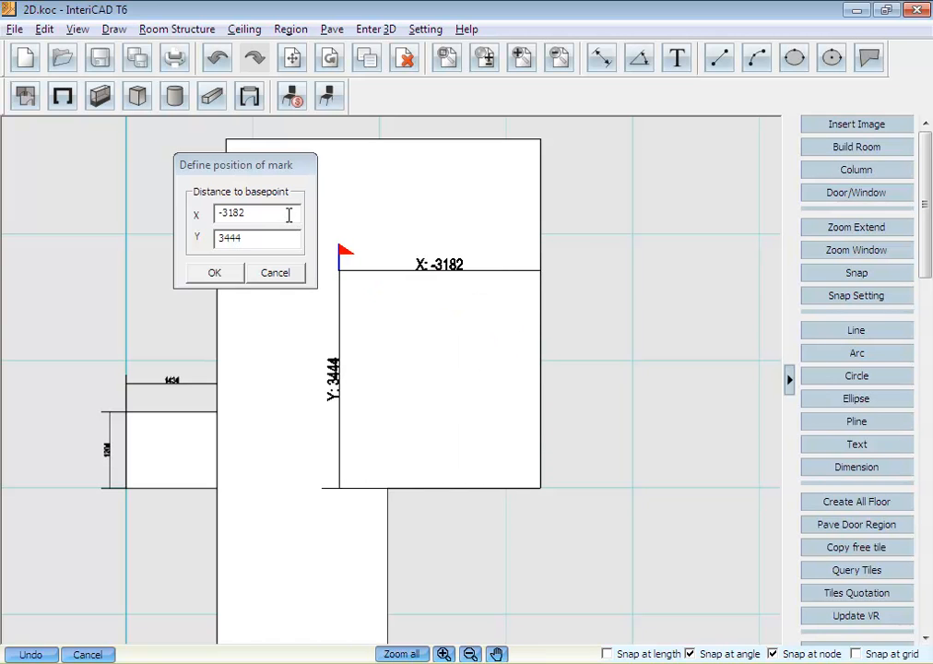
left_click_drag(289, 216, 215, 212)
type("-3")
key("Tab")
type("14")
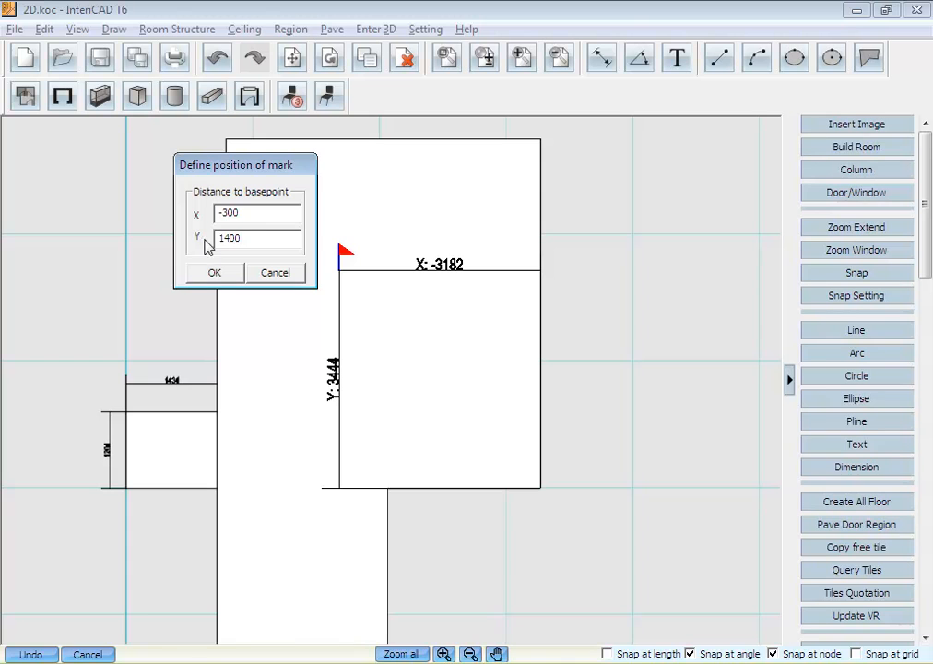
left_click(229, 277)
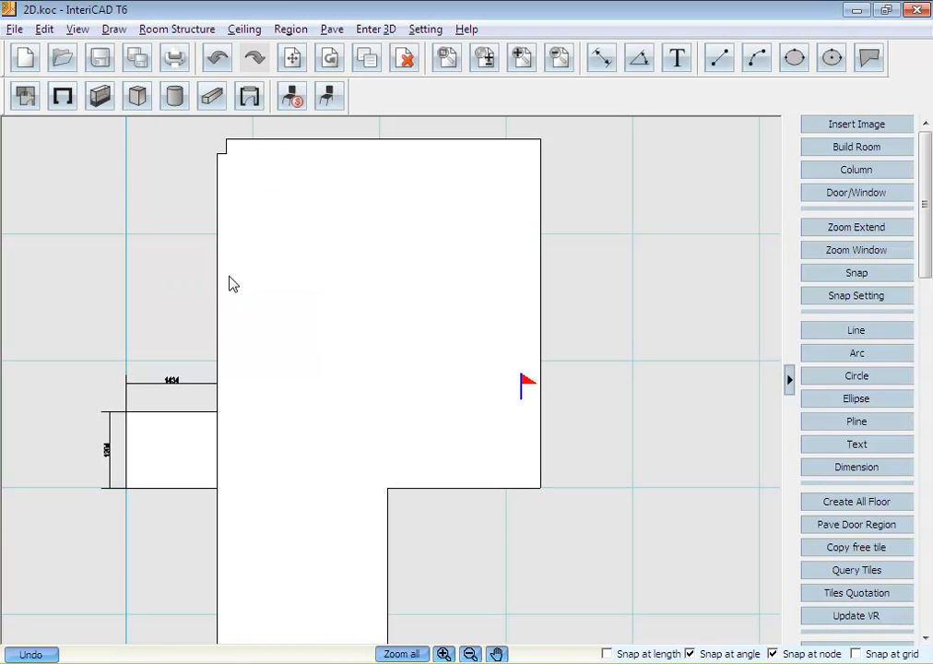
Create a rectangular region 300 long and 1400 wide and place it outside the floor, to the right of the anchor
left_click(291, 30)
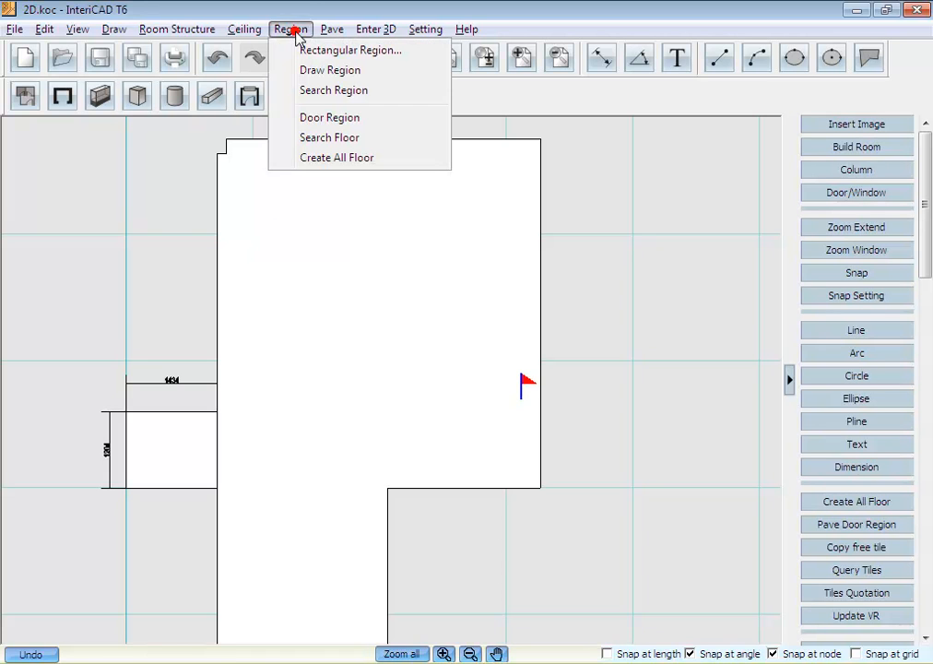
left_click(421, 58)
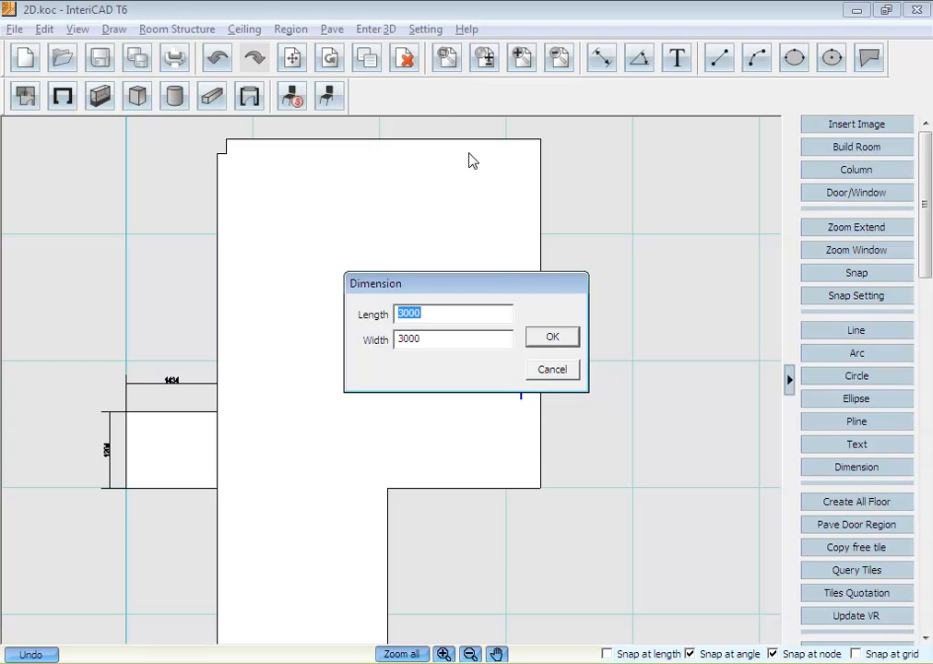
mouse_move(495, 291)
left_mouse_down()
mouse_move(580, 277)
mouse_move(661, 244)
left_mouse_up()
type("30")
key("Tab")
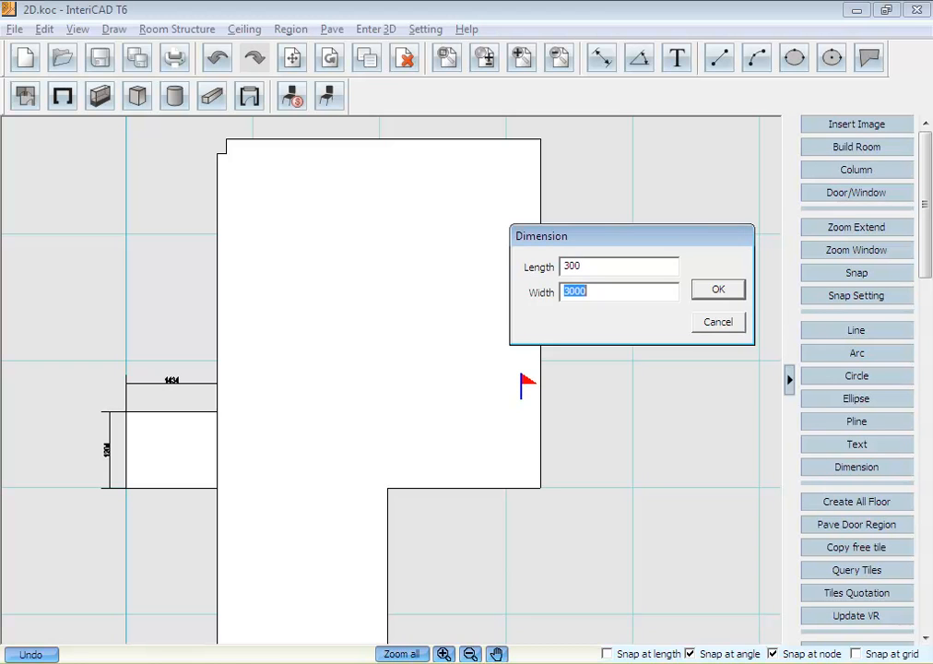
type("14")
left_click(727, 293)
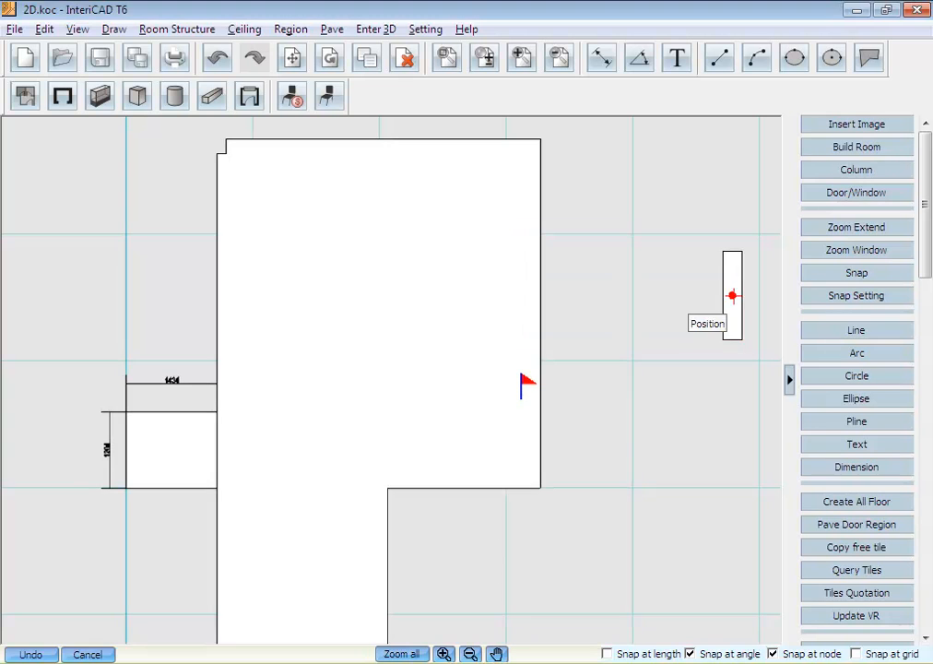
left_click(637, 361)
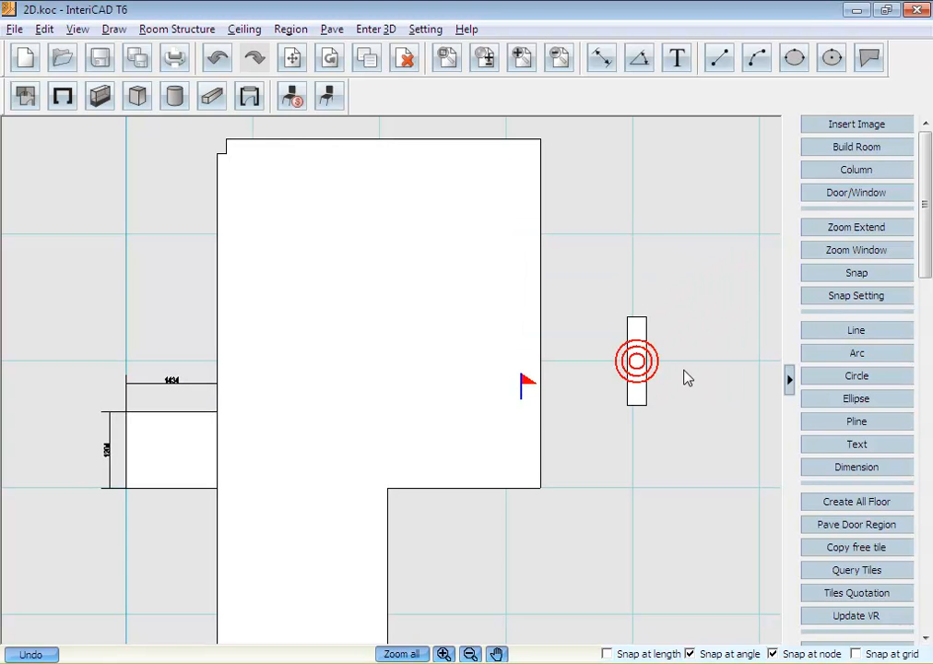
Move the narrow 300 by 1400 region by its upper-left corner onto the anchor point inside the floor
right_click(641, 361)
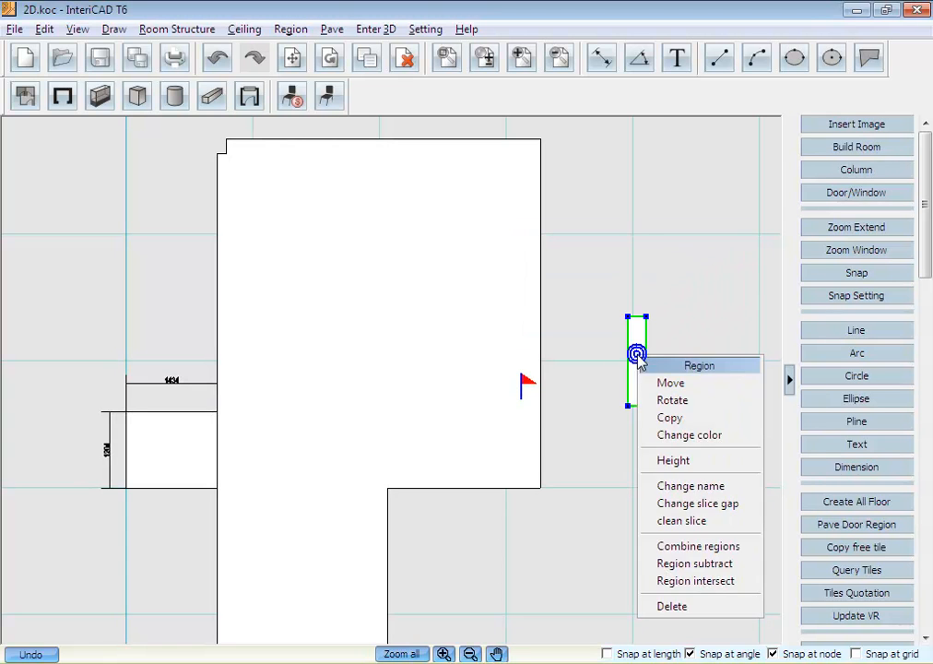
left_click(697, 383)
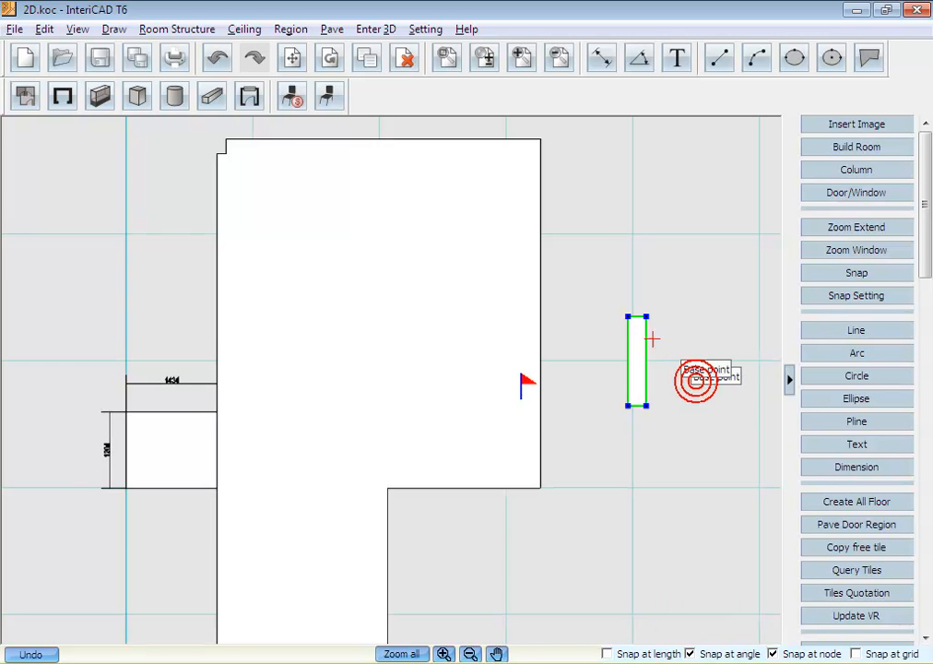
left_click(629, 316)
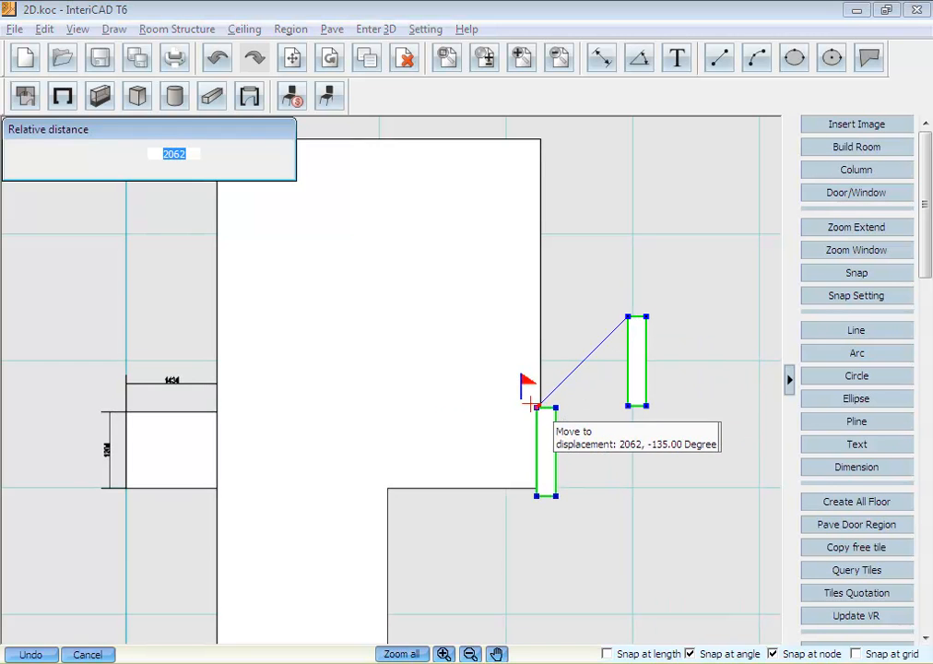
left_click(521, 398)
left_click(587, 402)
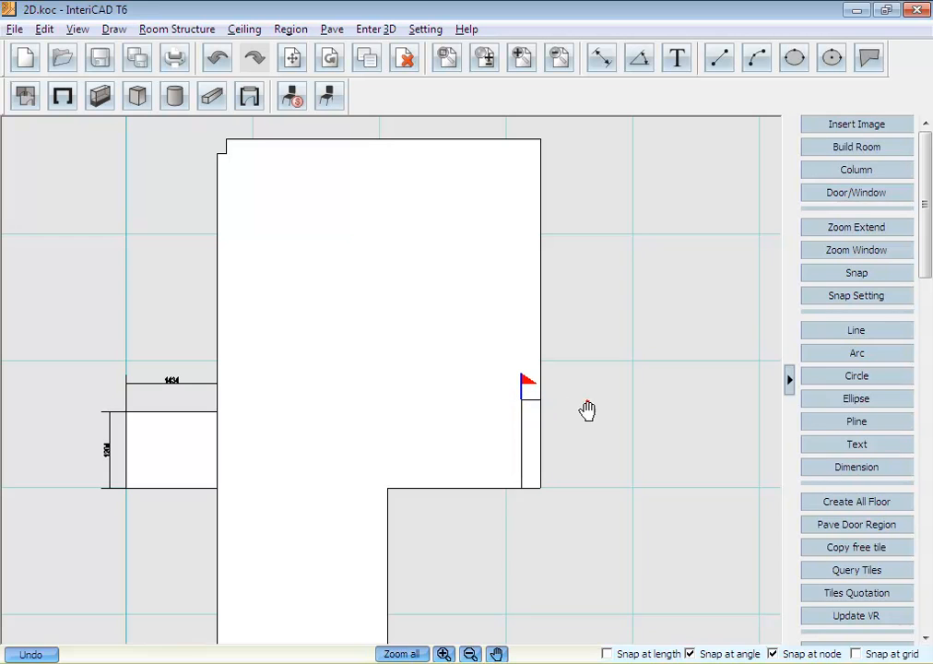
Subtract the narrow 300 by 1400 region from the main floor region and select each to check the separation
right_click(424, 347)
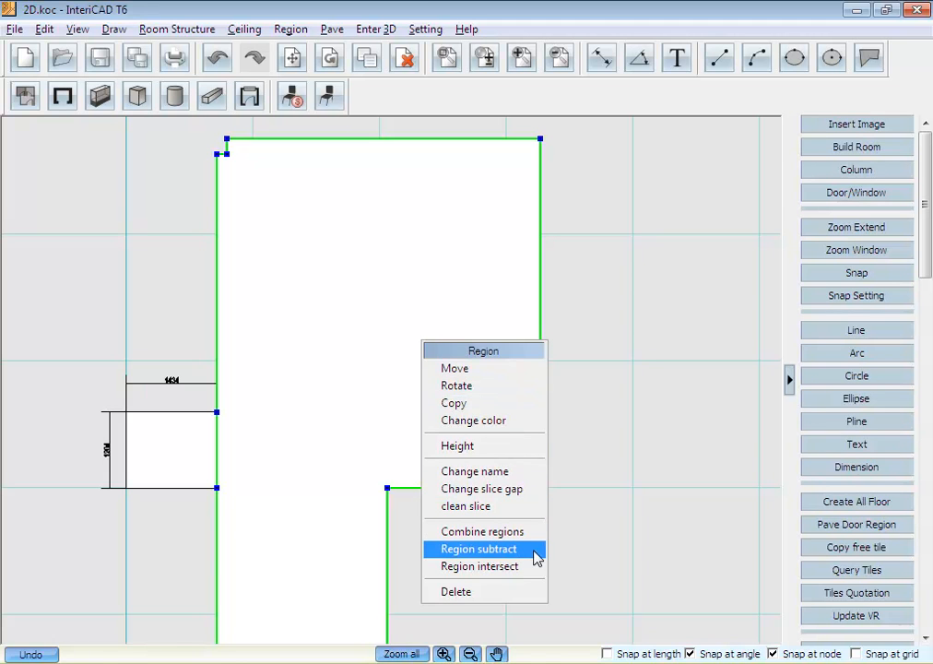
left_click(480, 548)
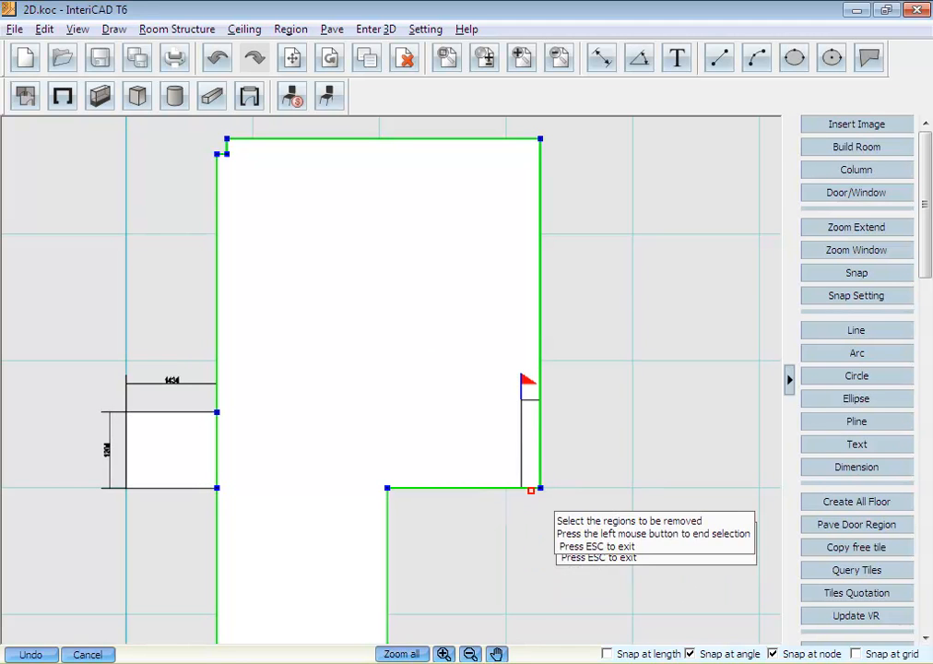
left_click(522, 463)
right_click(562, 448)
left_click(532, 429)
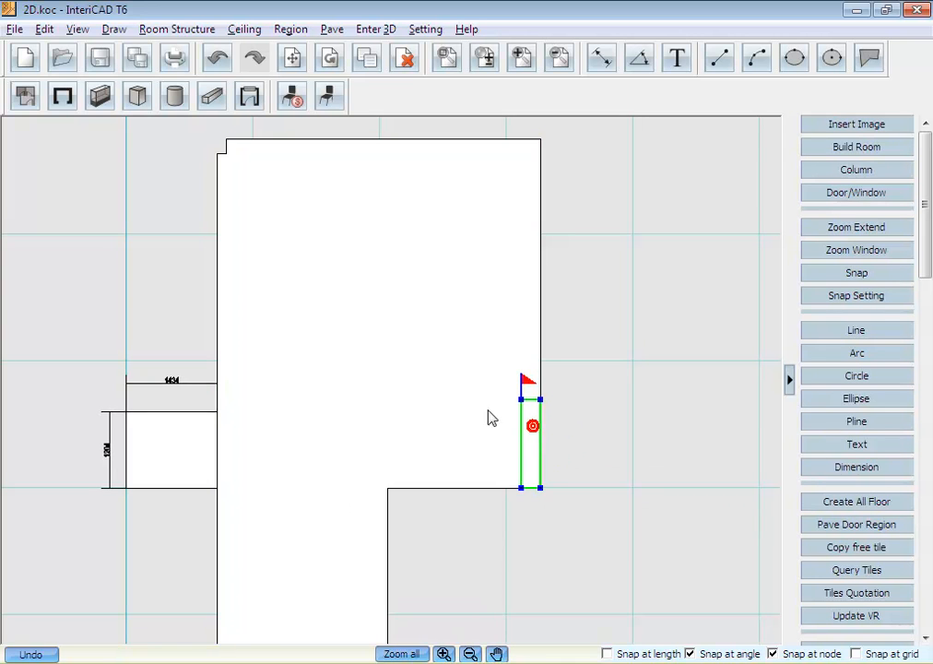
left_click(437, 383)
right_click(591, 446)
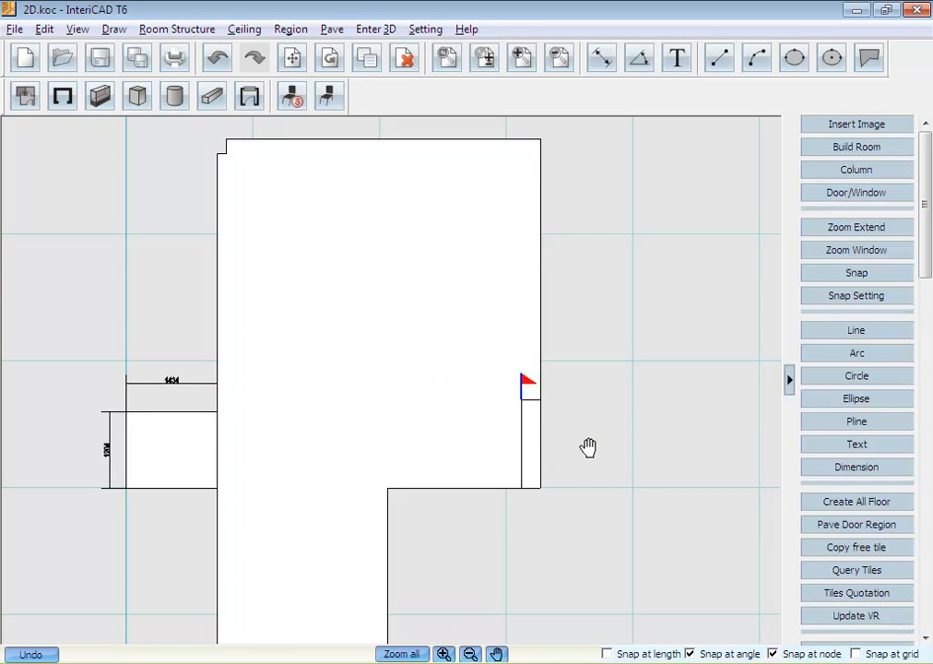
Place a Mainfloor.jpg tile from the Maps folder, 800 long and 800 wide, in the upper-right corner of the main floor region
key("alt+Tab")
key("alt+Tab")
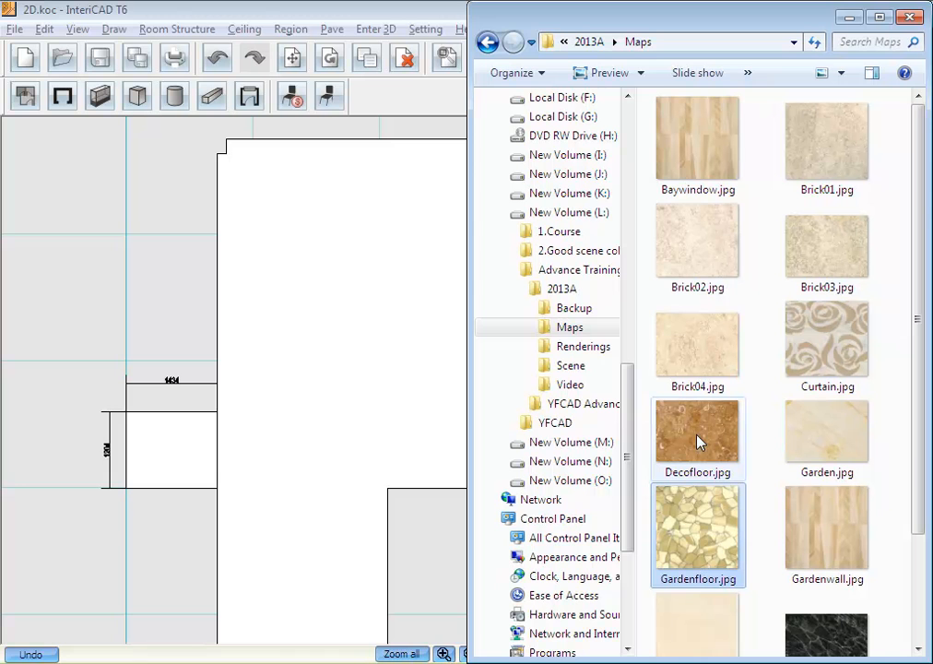
left_click_drag(912, 417, 929, 546)
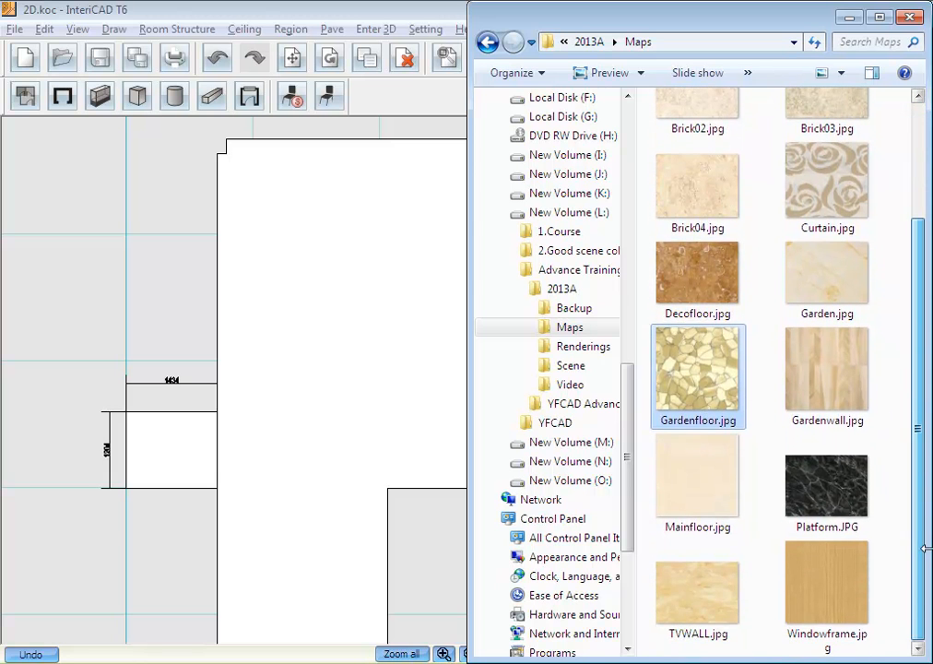
left_click(719, 470)
left_click_drag(535, 407, 406, 321)
double_click(418, 315)
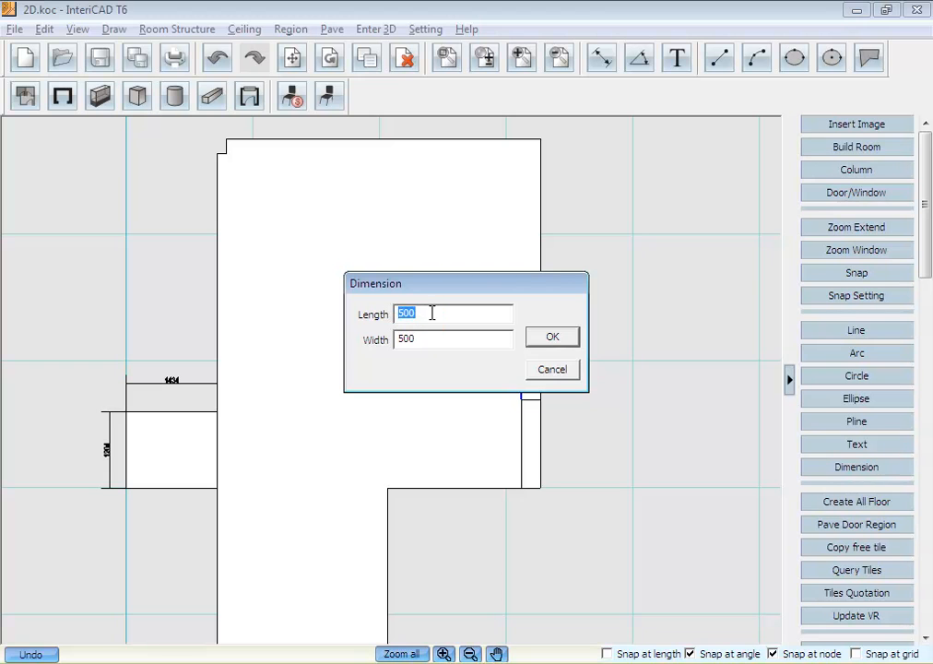
type("8")
double_click(435, 336)
type("8")
left_click(568, 341)
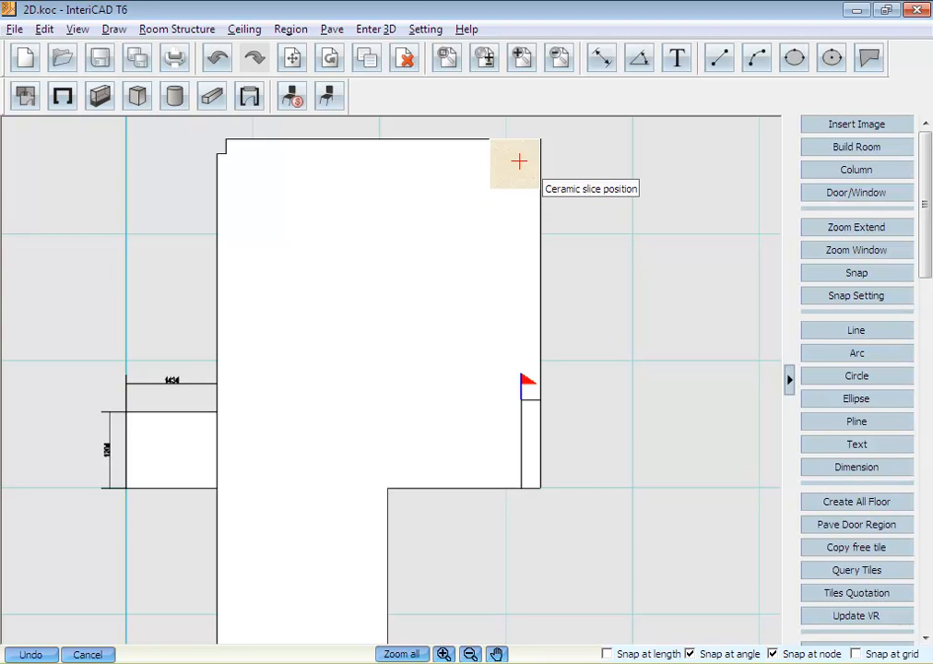
left_click(519, 166)
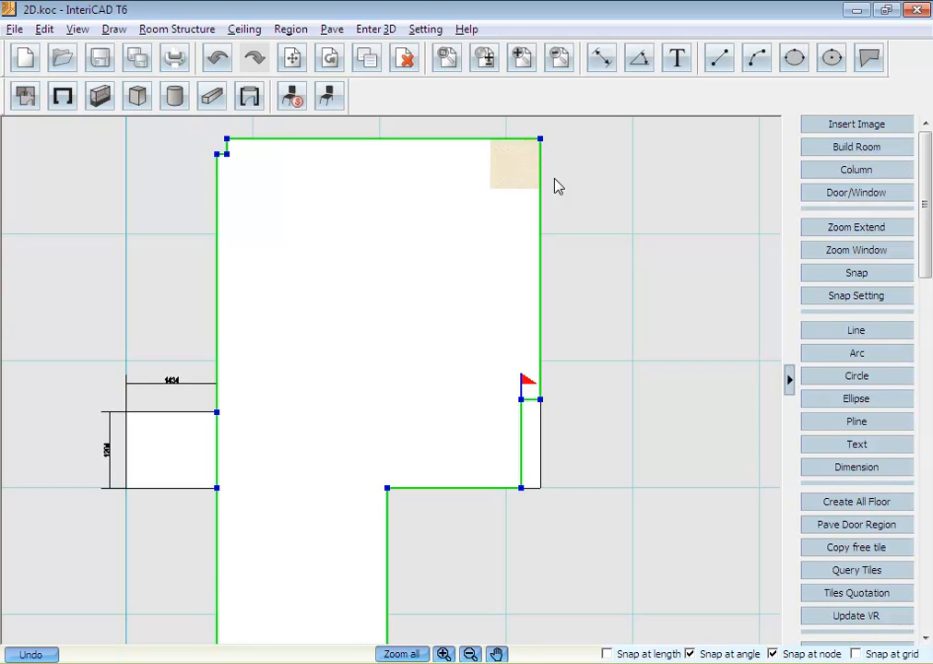
Fill the whole main floor region with continuously straight tiling from the placed Mainfloor tile
right_click(525, 176)
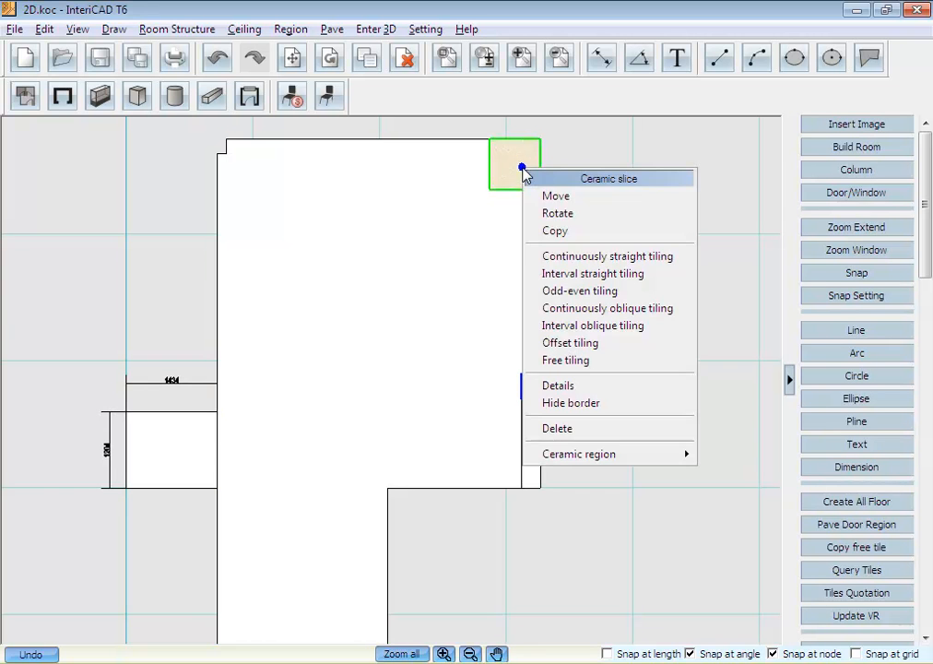
left_click(664, 264)
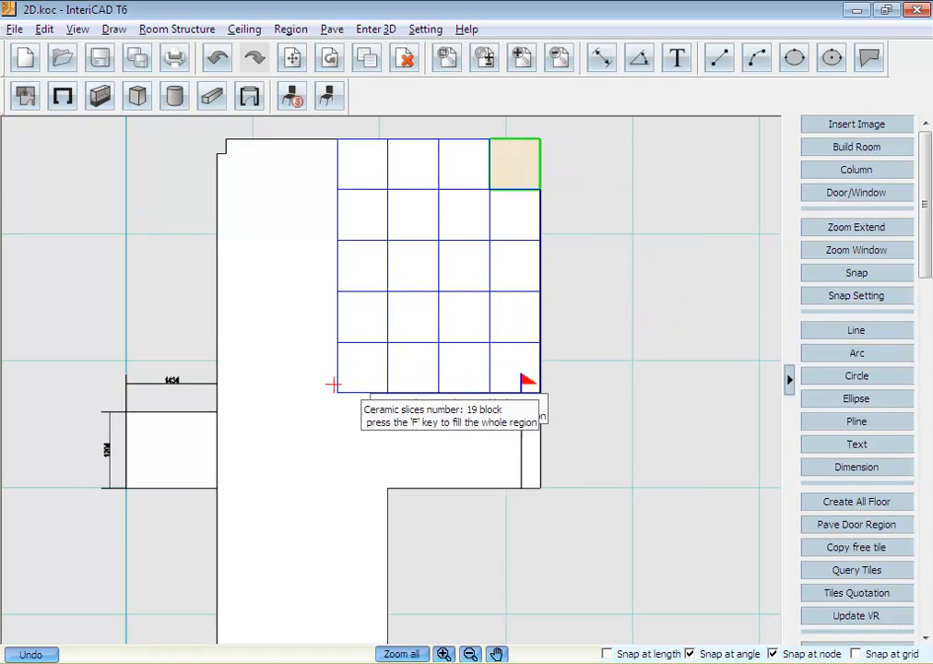
key("f")
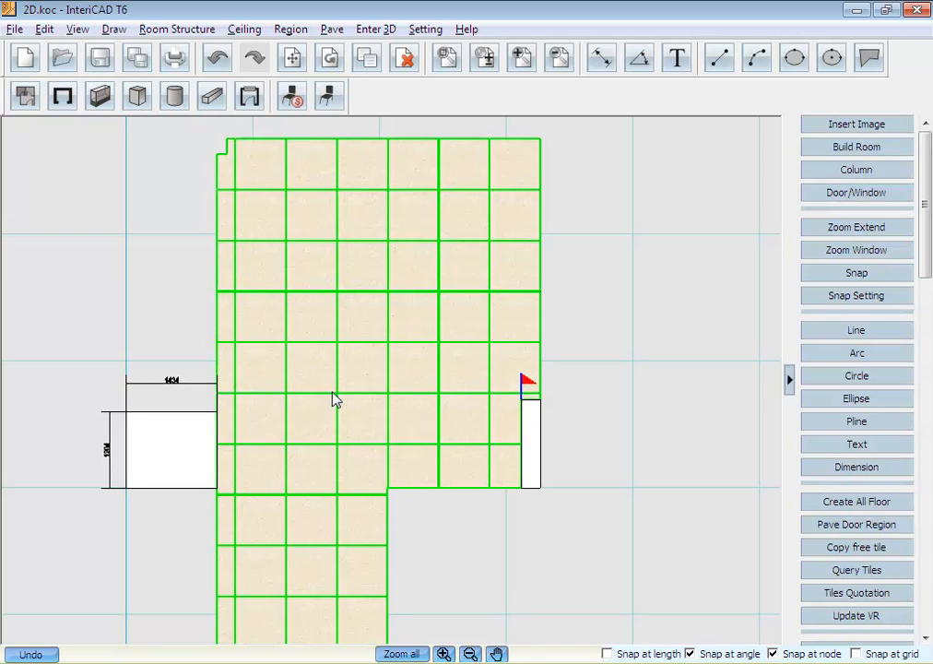
Place a Decofloor.jpg tile from the Maps folder, 300 long and 500 wide, at the upper end of the narrow strip region
key("alt+Tab")
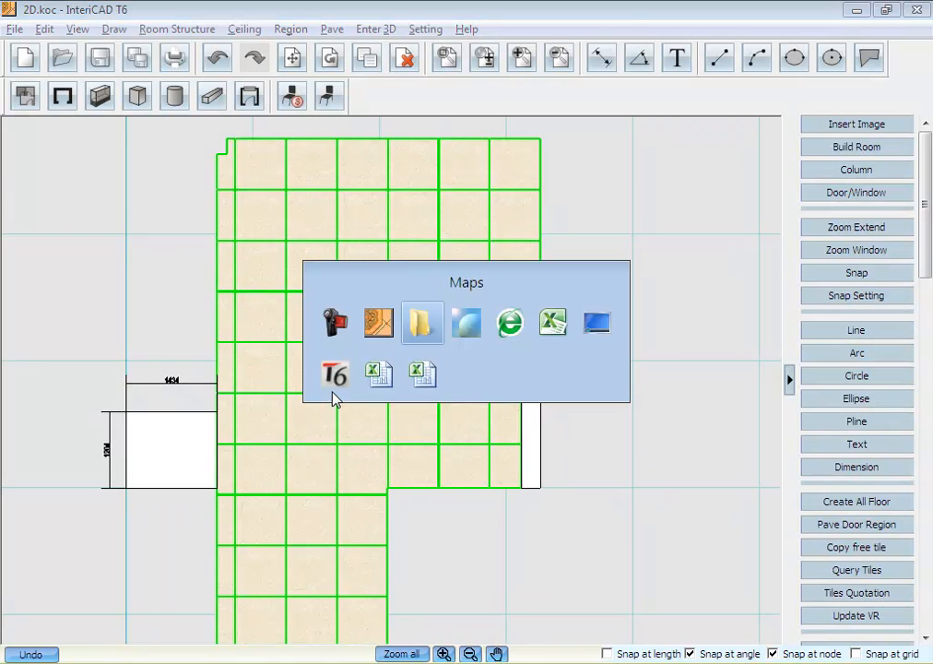
left_click_drag(535, 26, 0, 217)
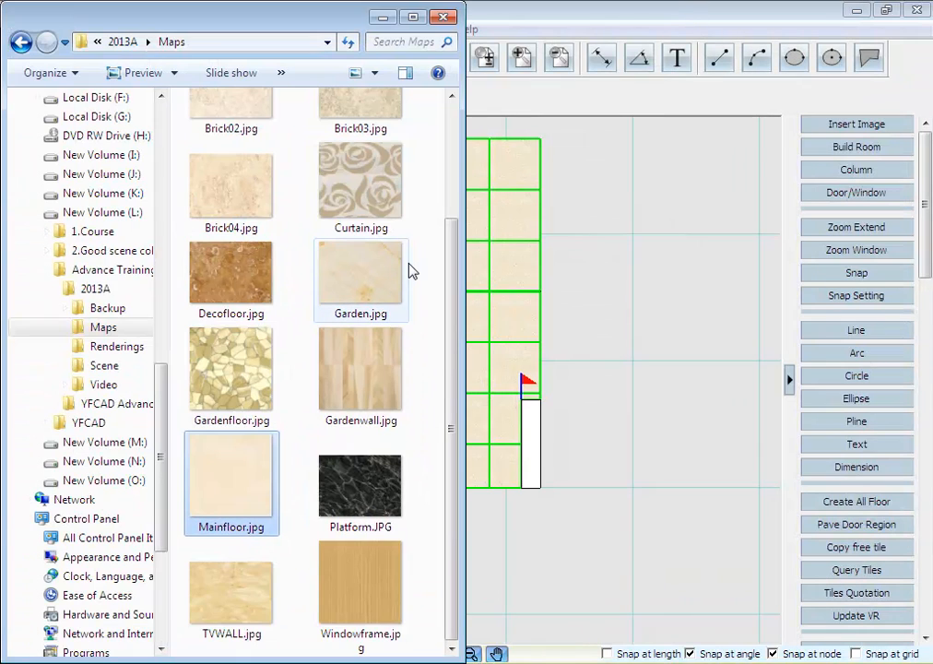
left_click_drag(224, 275, 534, 422)
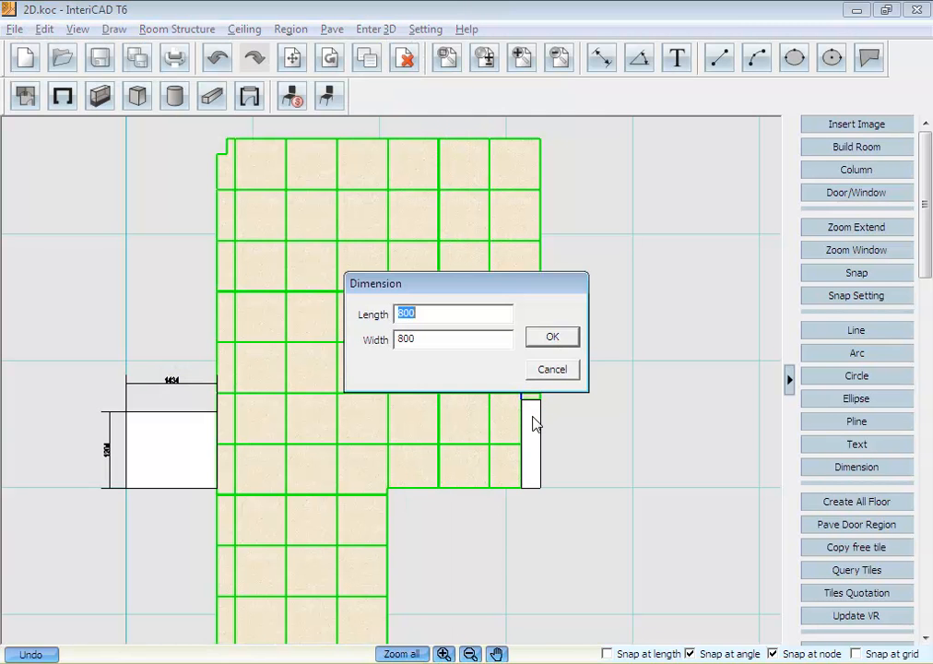
type("30")
left_click(564, 340)
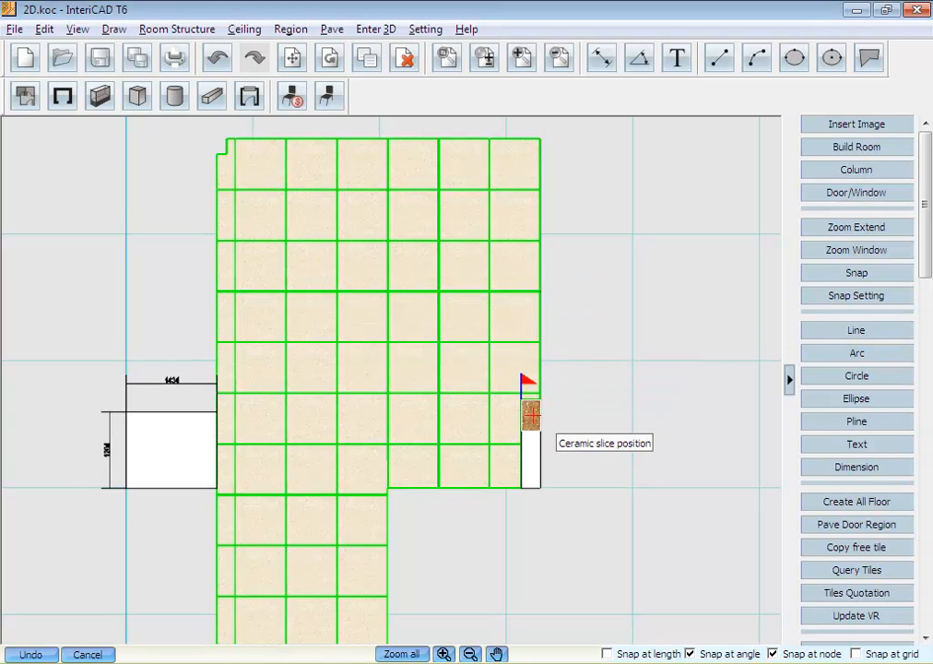
left_click(532, 417)
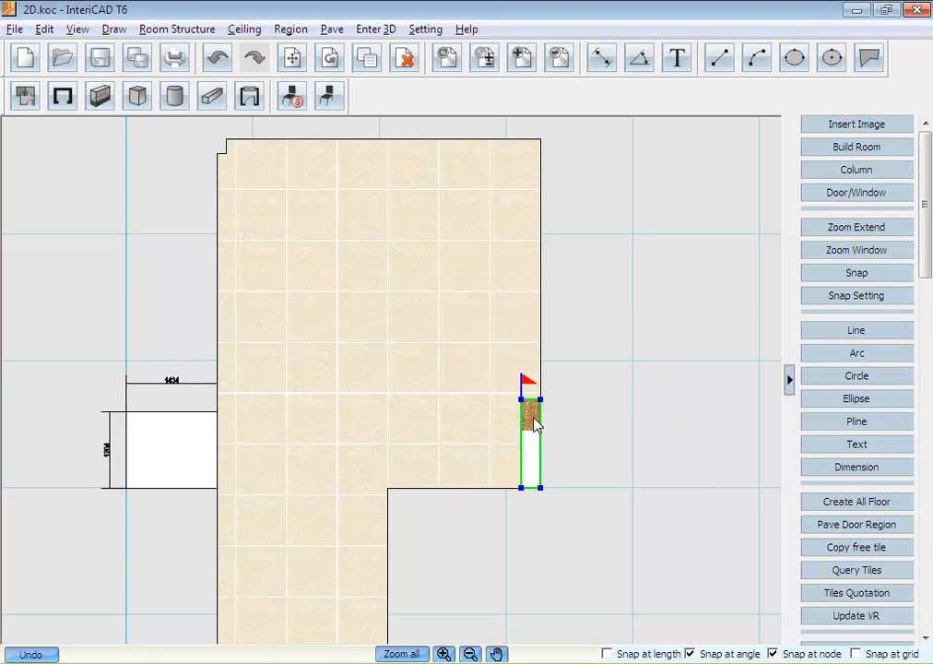
Pave the rest of the narrow strip downward with continuously straight tiling from the Decofloor tile
right_click(532, 416)
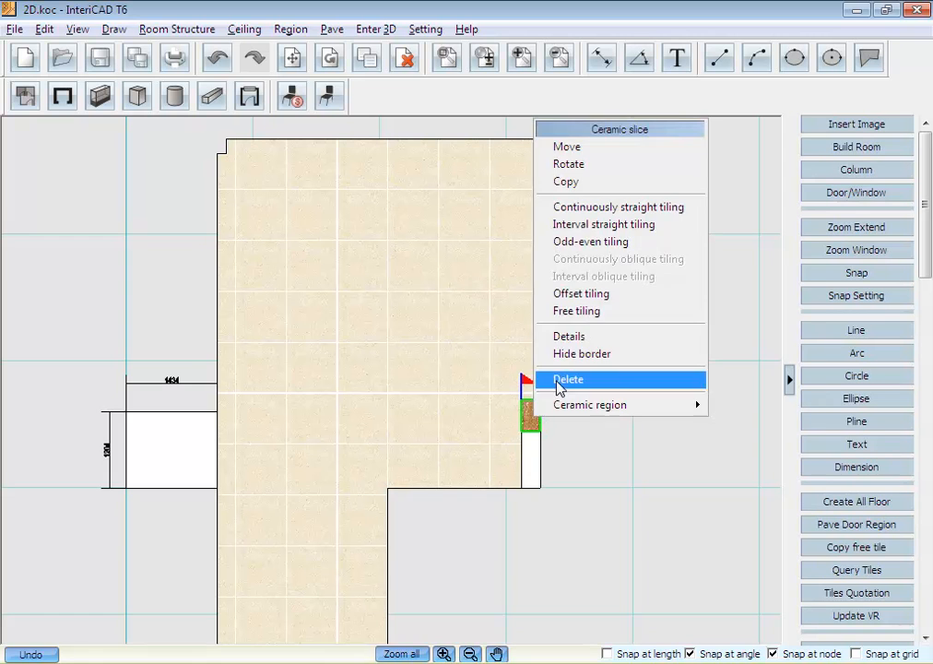
left_click(693, 208)
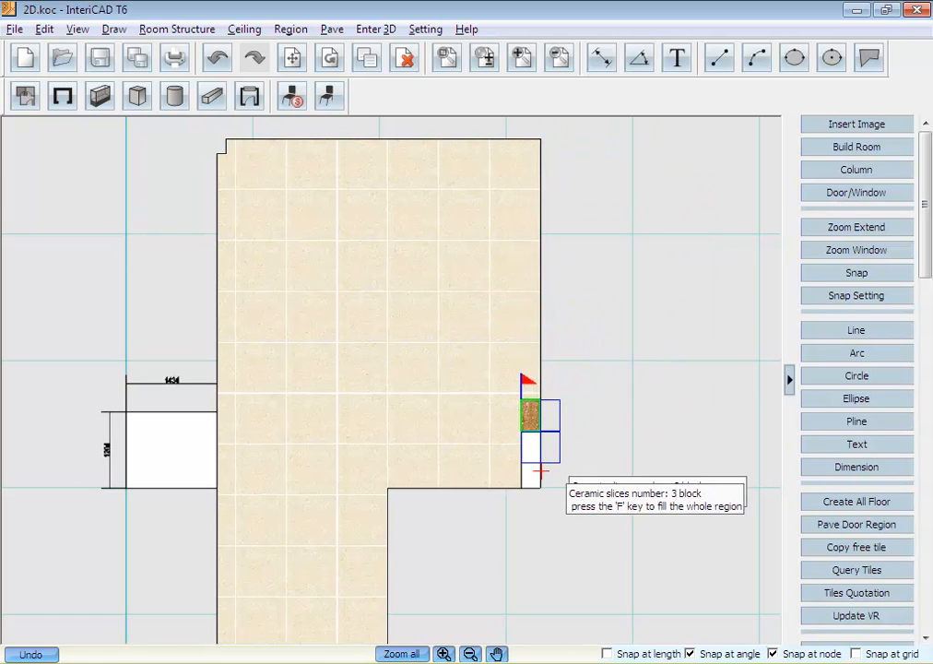
left_click(535, 501)
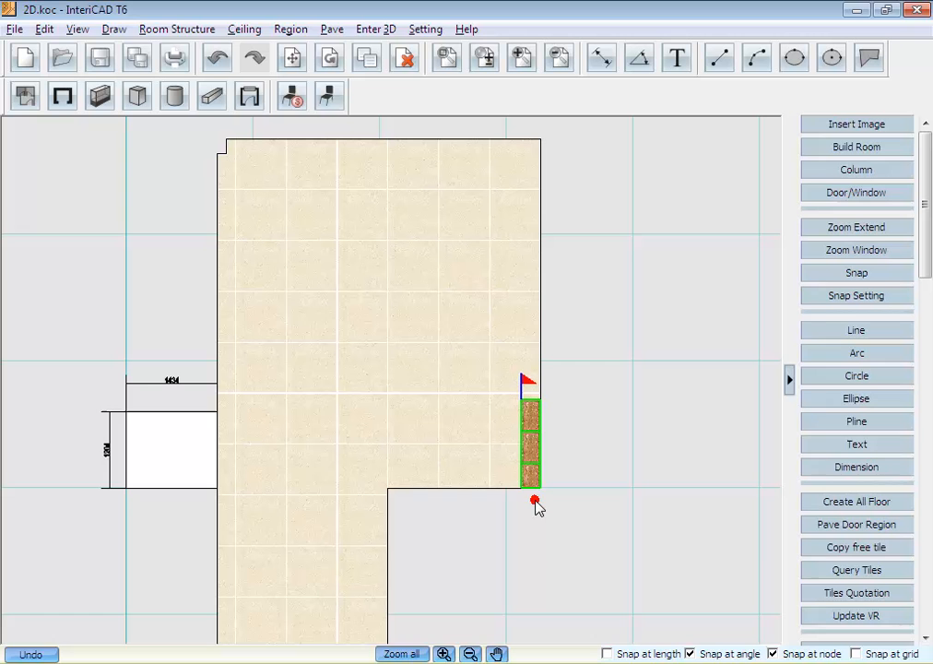
left_click(606, 503)
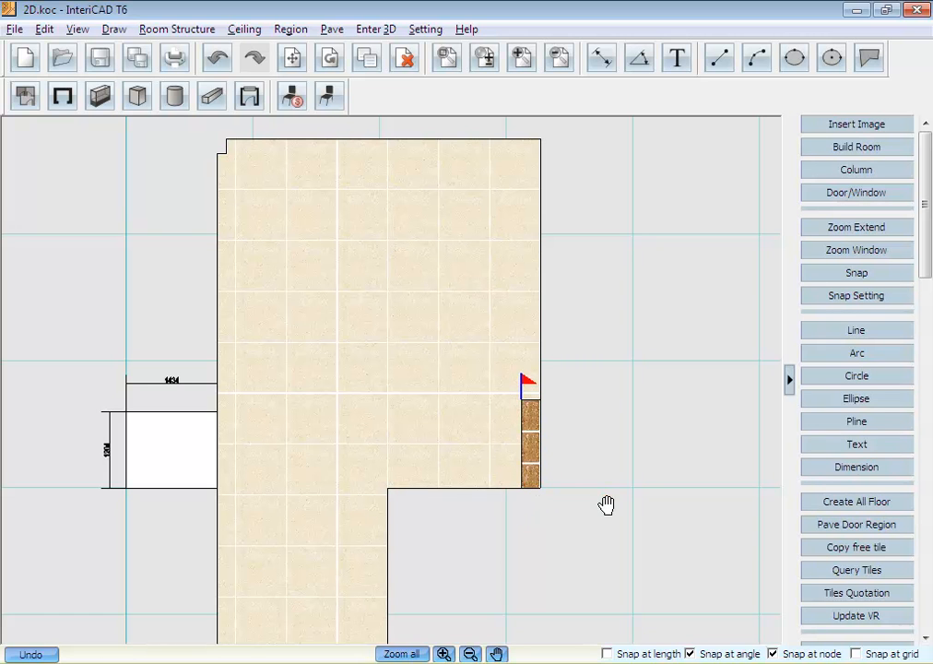
Place a 300 by 500 Decofloor.jpg tile in the upper-right corner of the small region left of the main floor
key("alt+Tab")
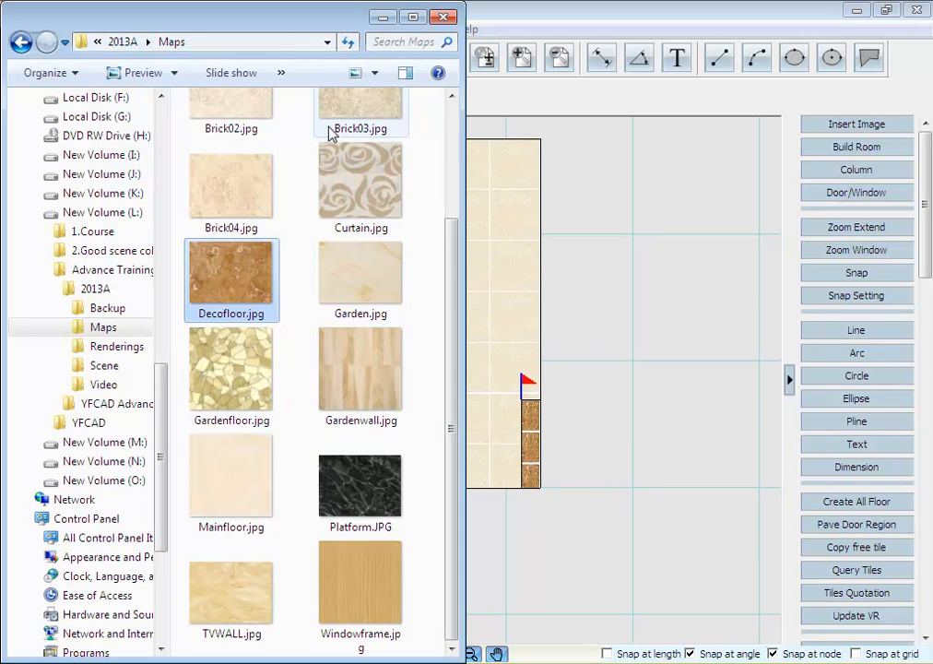
left_click_drag(272, 21, 922, 213)
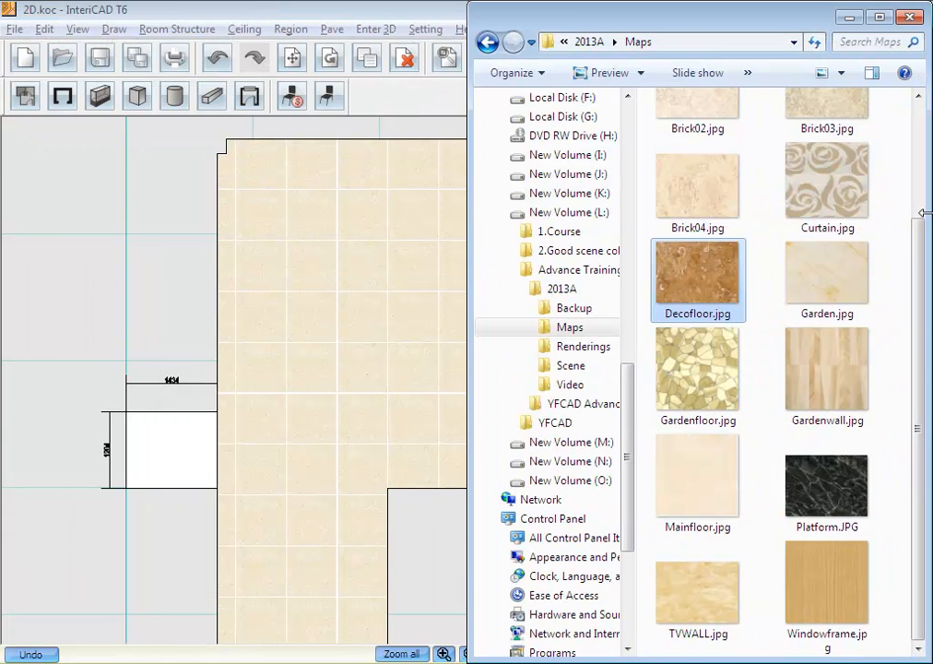
left_click(718, 273)
left_click_drag(718, 274, 333, 379)
left_click_drag(214, 440, 177, 448)
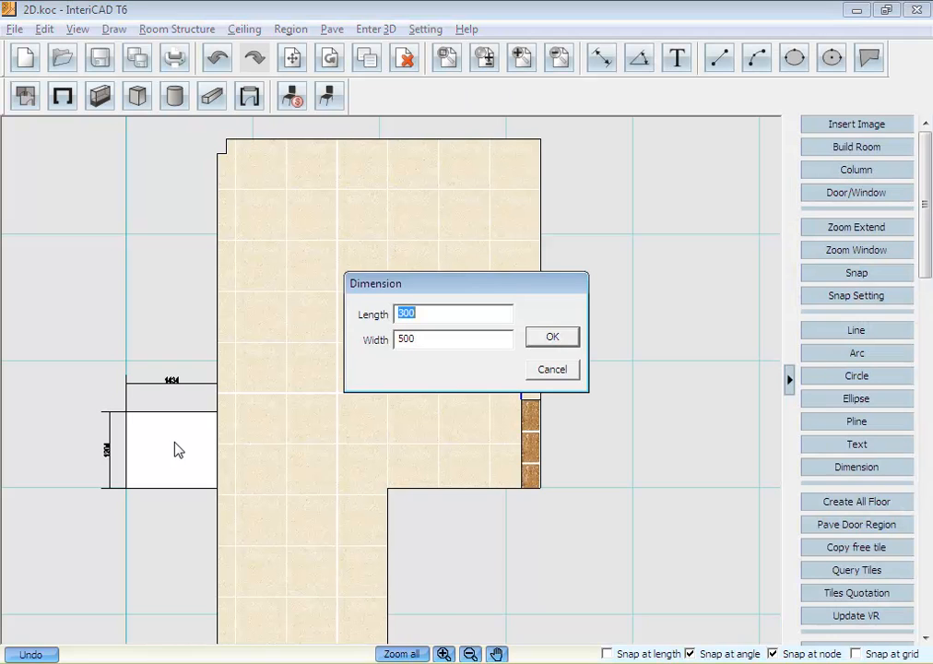
left_click(550, 339)
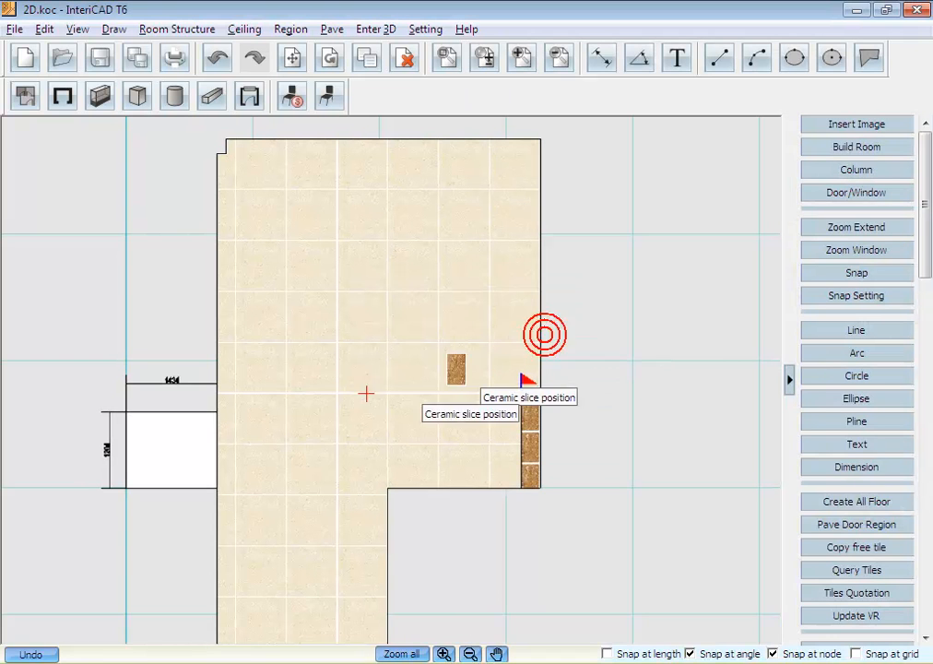
left_click(208, 429)
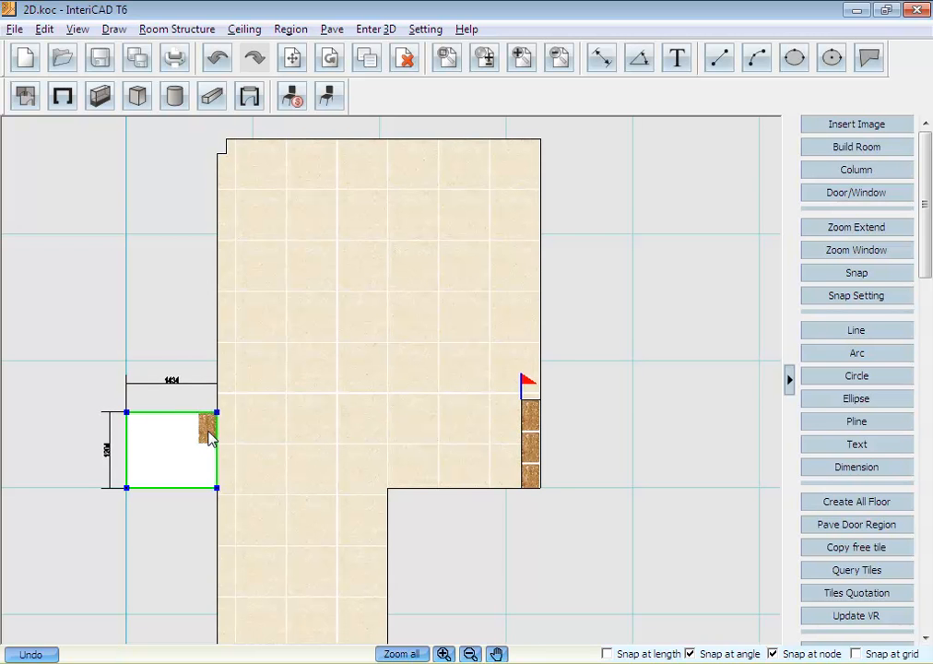
Extend the Decofloor tile into a single column down the small region's right edge with continuously straight tiling
right_click(211, 429)
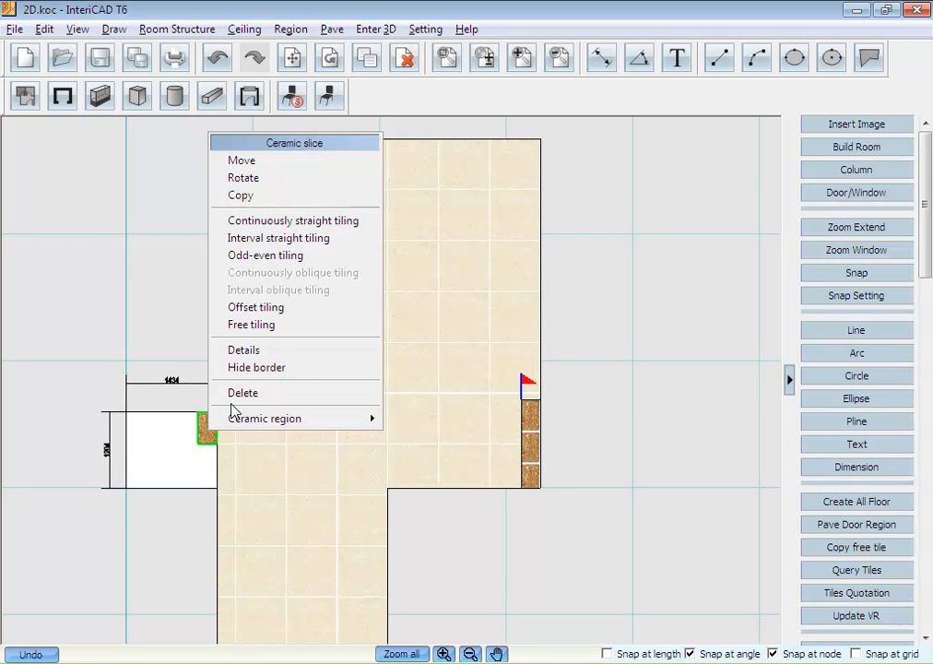
left_click(364, 222)
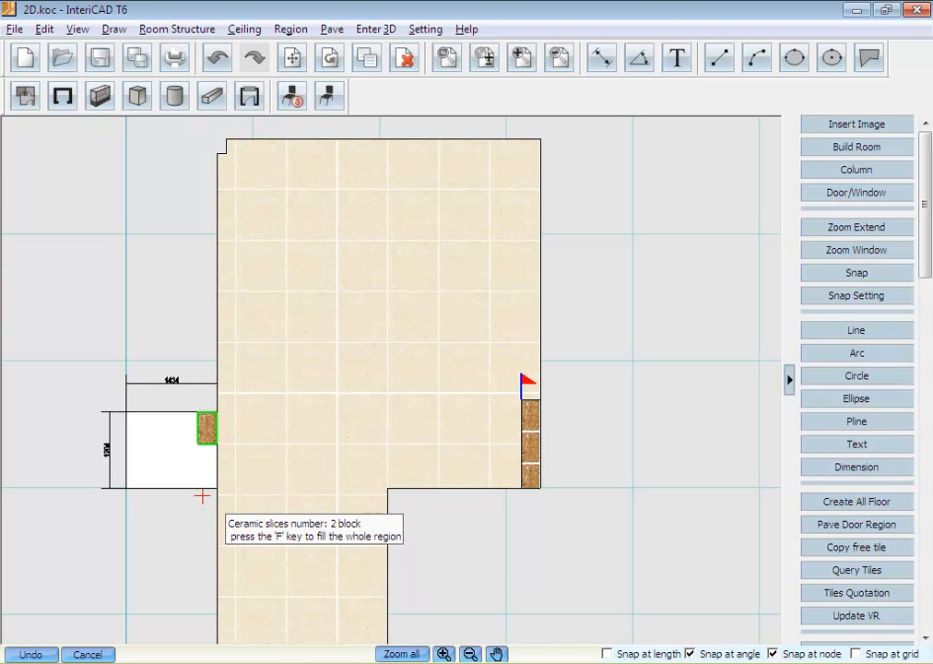
left_click(207, 495)
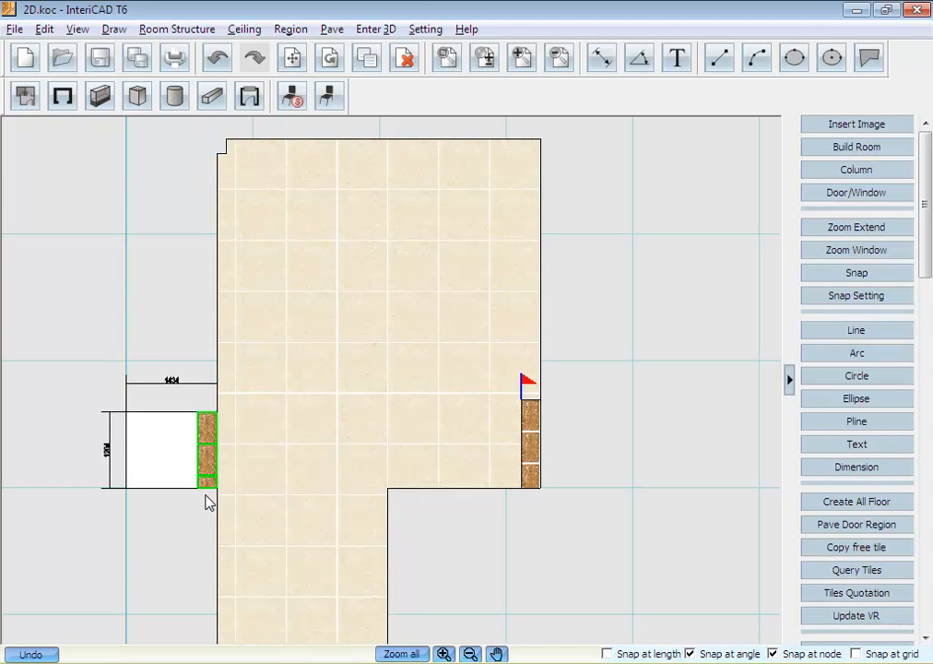
left_click(198, 512)
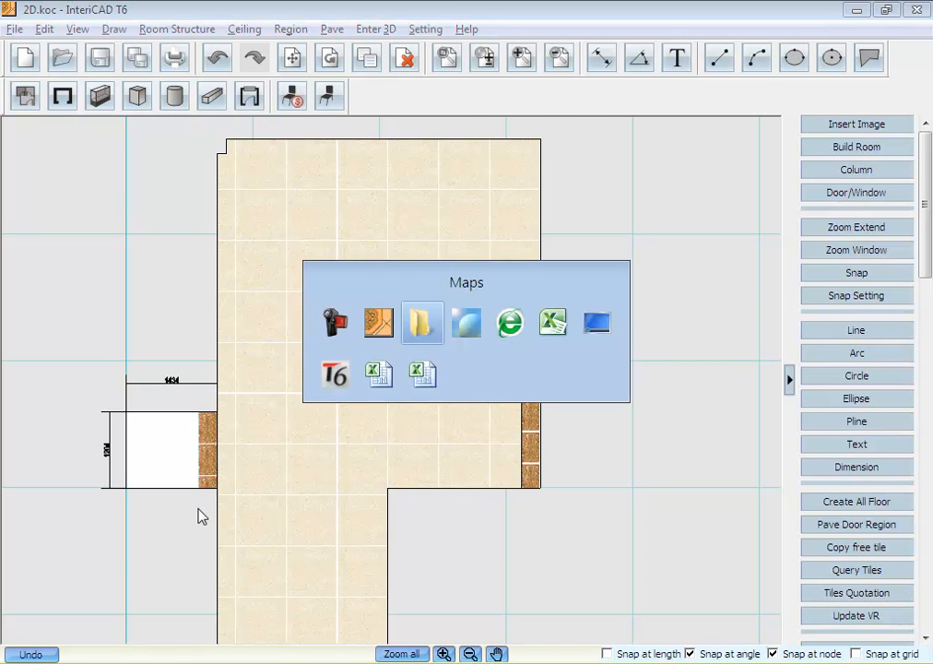
Place a Mainfloor.jpg tile, sized like the main floor's tiles, in the upper-left corner of the small left region
key("alt+Tab")
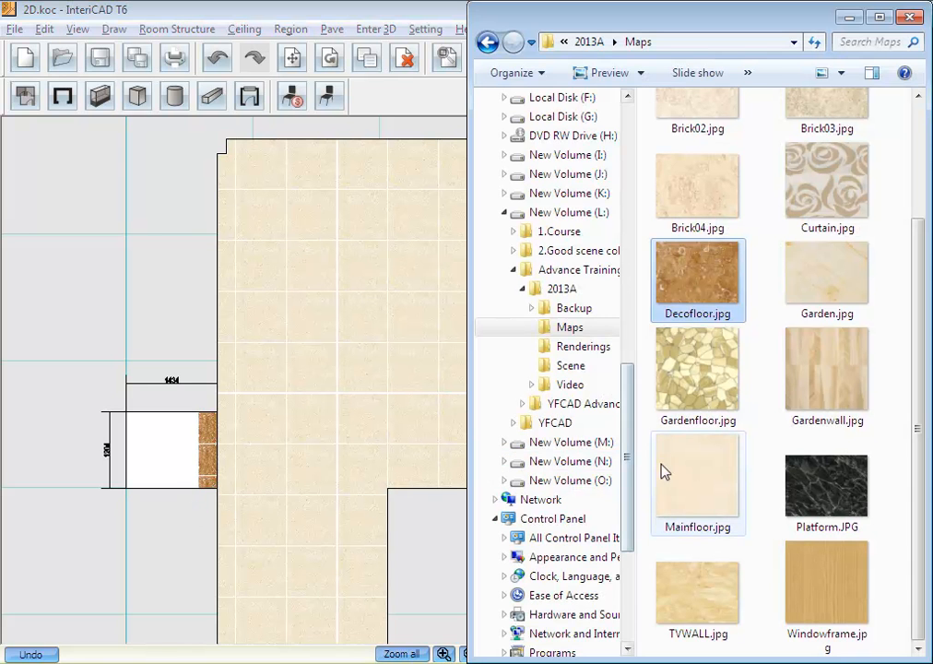
left_click_drag(722, 471, 166, 455)
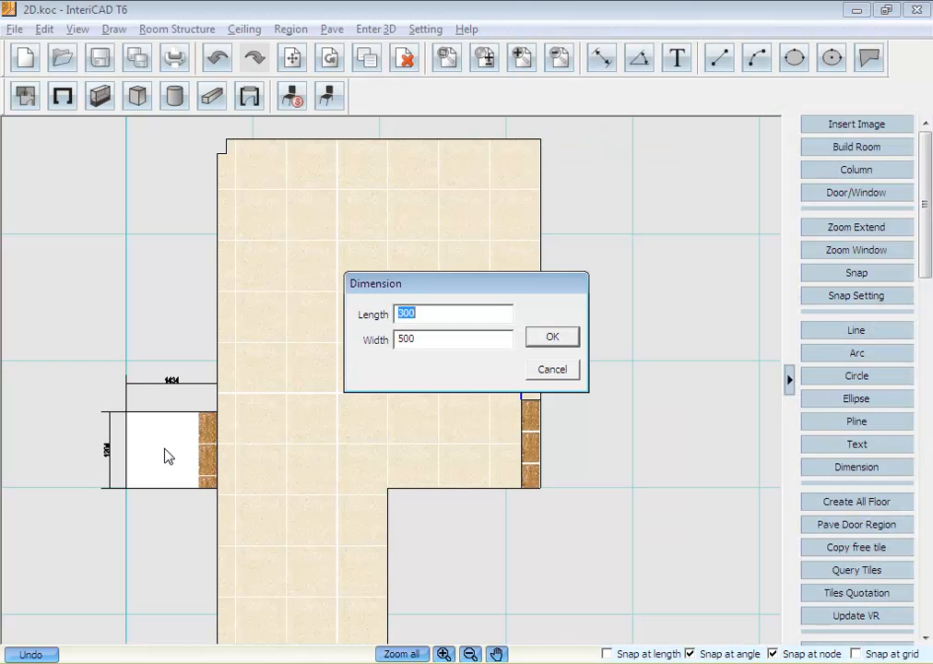
key("Tab")
left_click(556, 340)
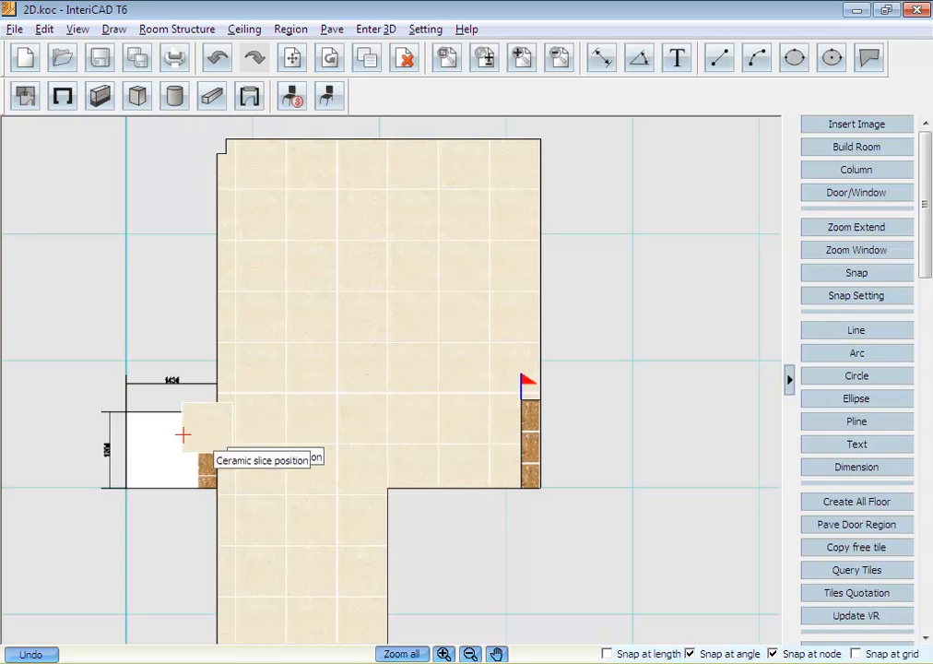
left_click(151, 439)
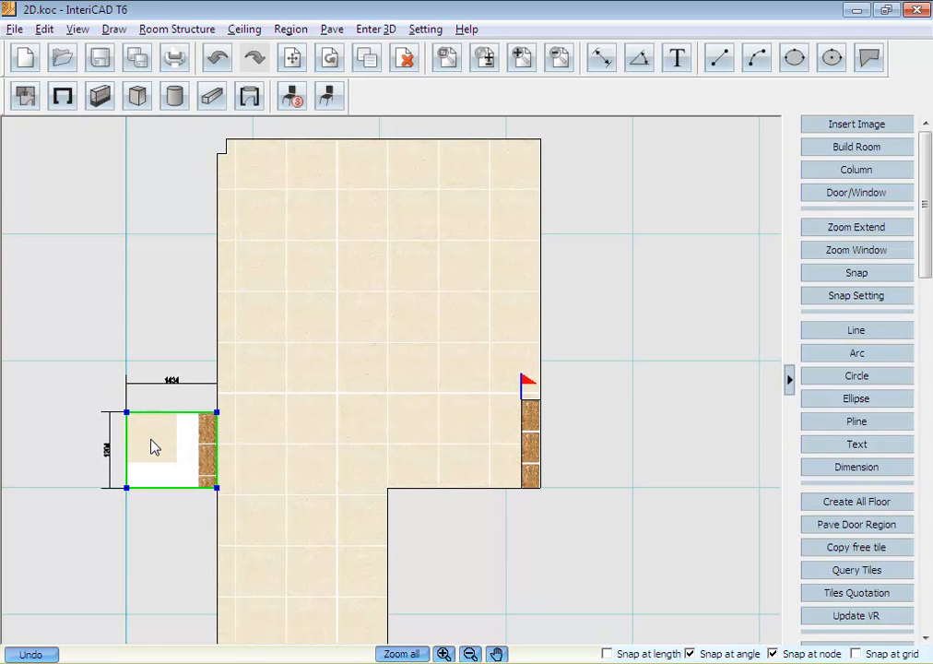
Rotate the Mainfloor tile in the small left region to a 45-degree diagonal orientation
right_click(154, 447)
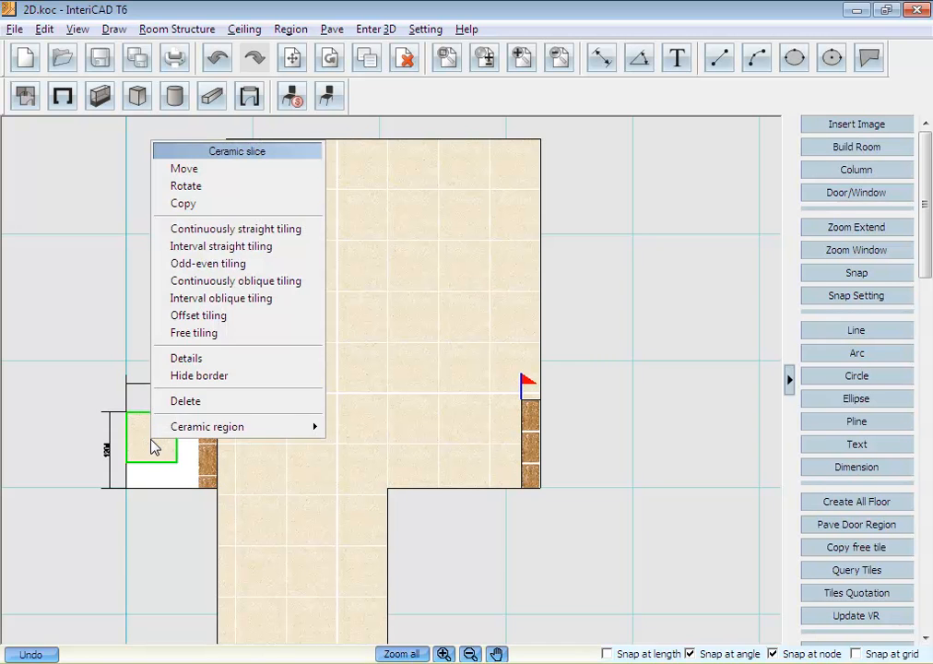
left_click(268, 187)
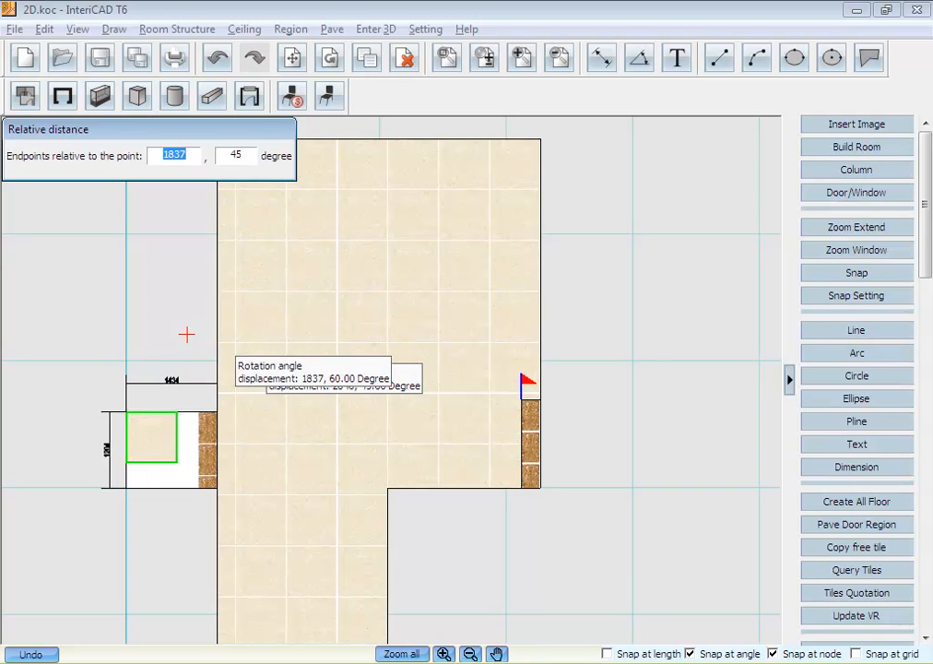
left_click(61, 344)
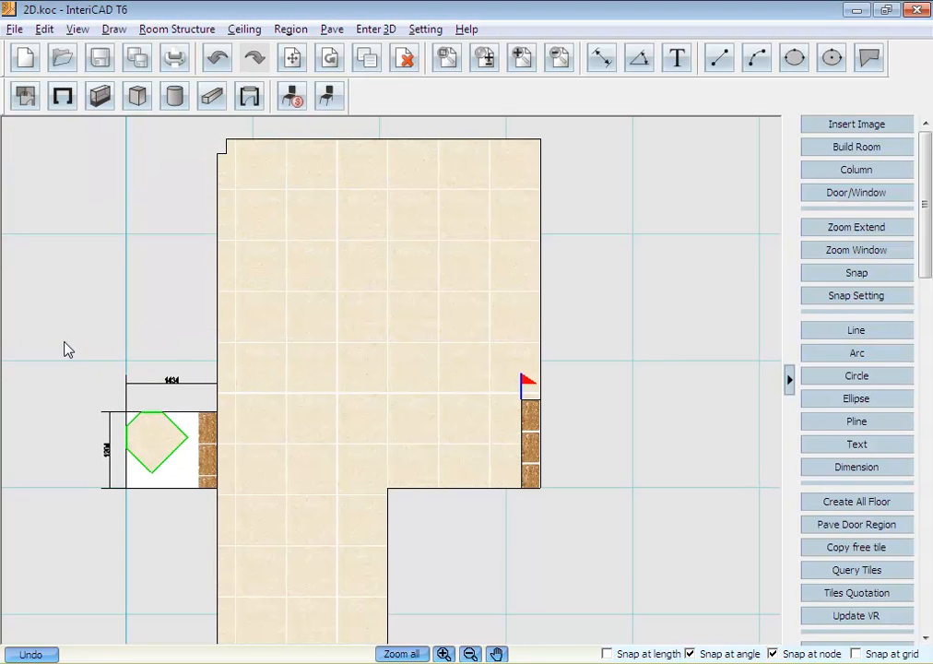
Try to fill the small left region from the diagonal Mainfloor tile with continuously straight tiling, and undo that fill
right_click(161, 438)
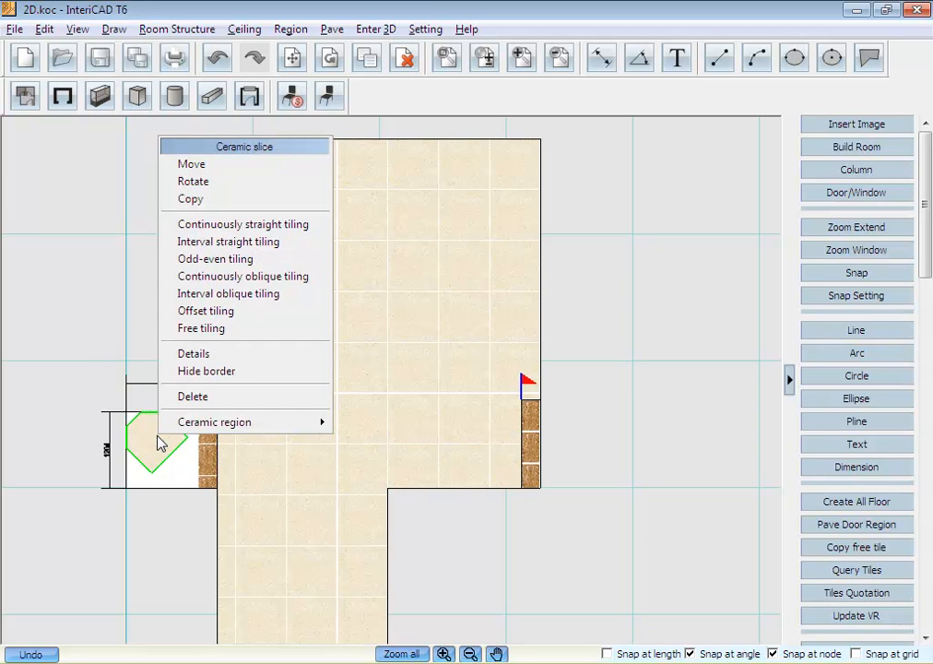
left_click(245, 224)
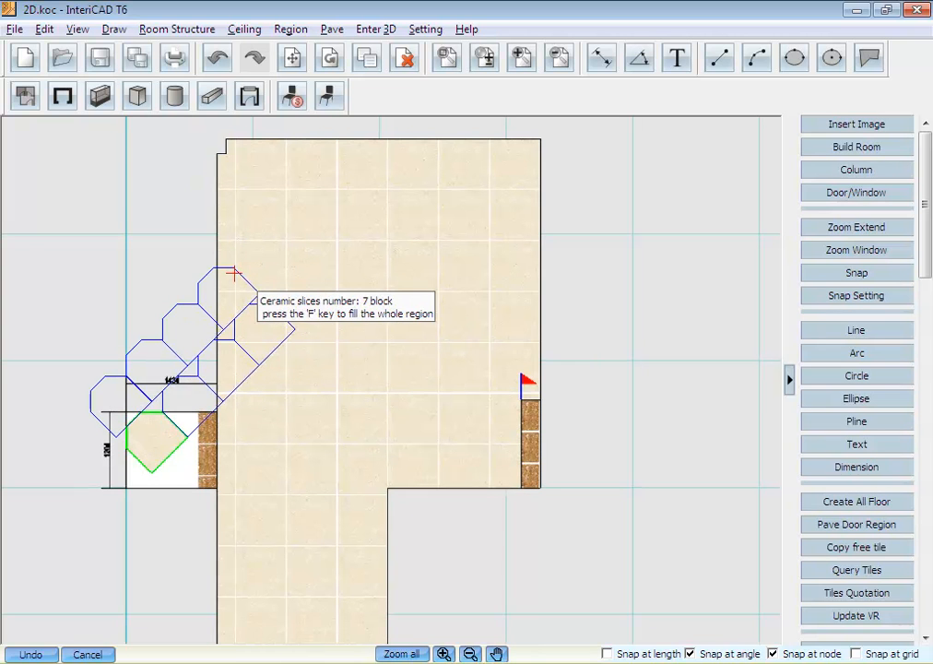
key("f")
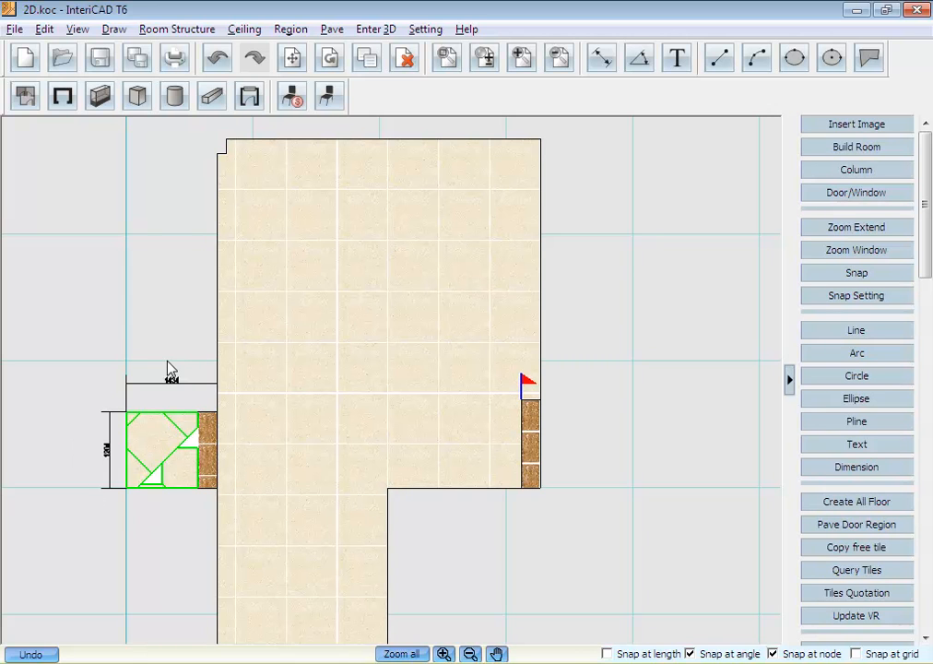
left_click(218, 64)
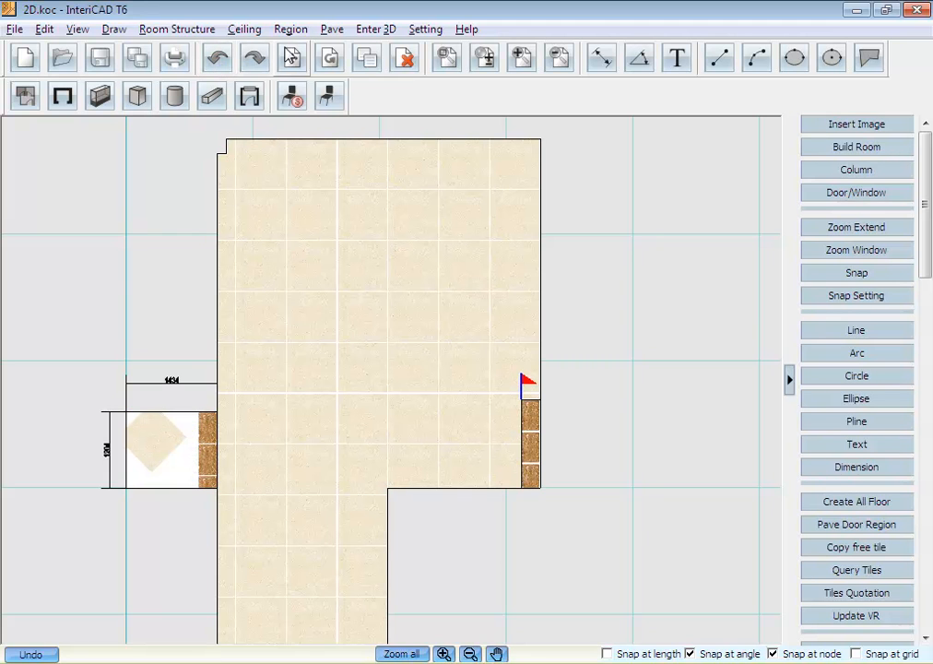
Set the tiles create method so newly created tiles are complete, even if their shape differs from the original
left_click(332, 29)
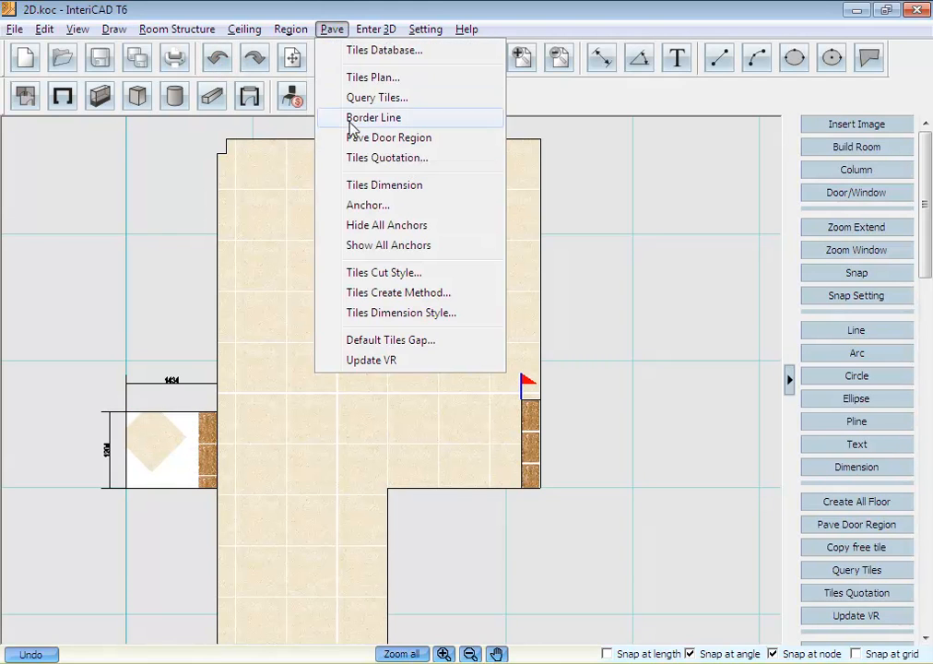
left_click(453, 295)
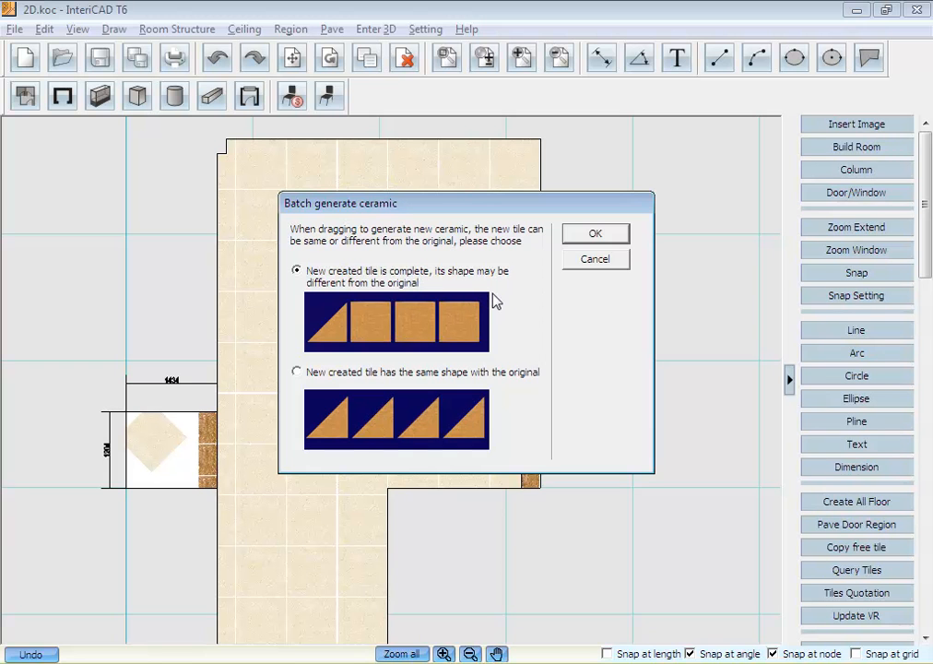
left_click(606, 238)
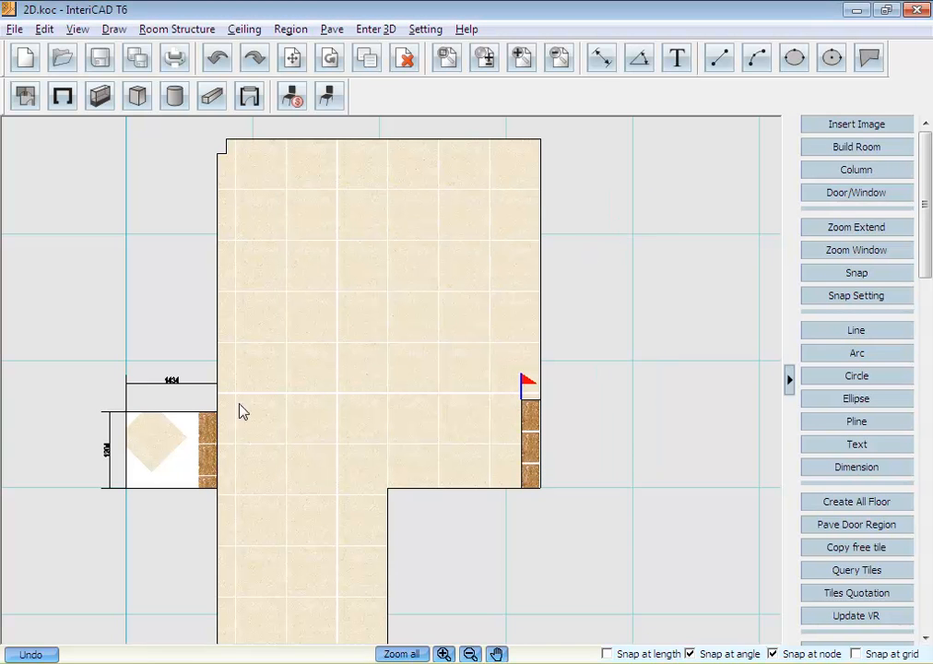
Fill the rest of the small left region from the diagonal Mainfloor tile using continuously straight tiling
right_click(168, 438)
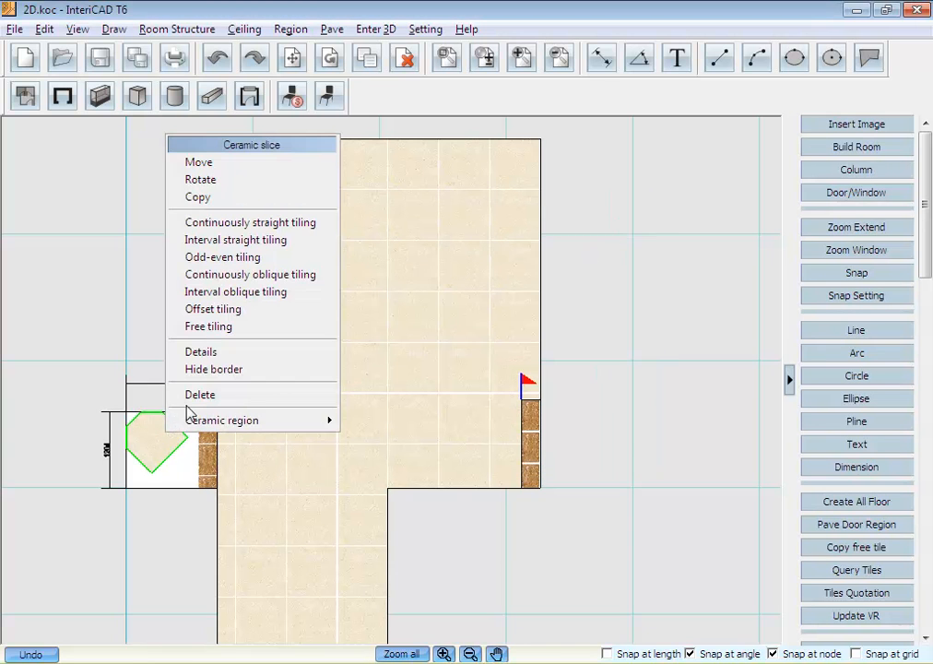
left_click(271, 222)
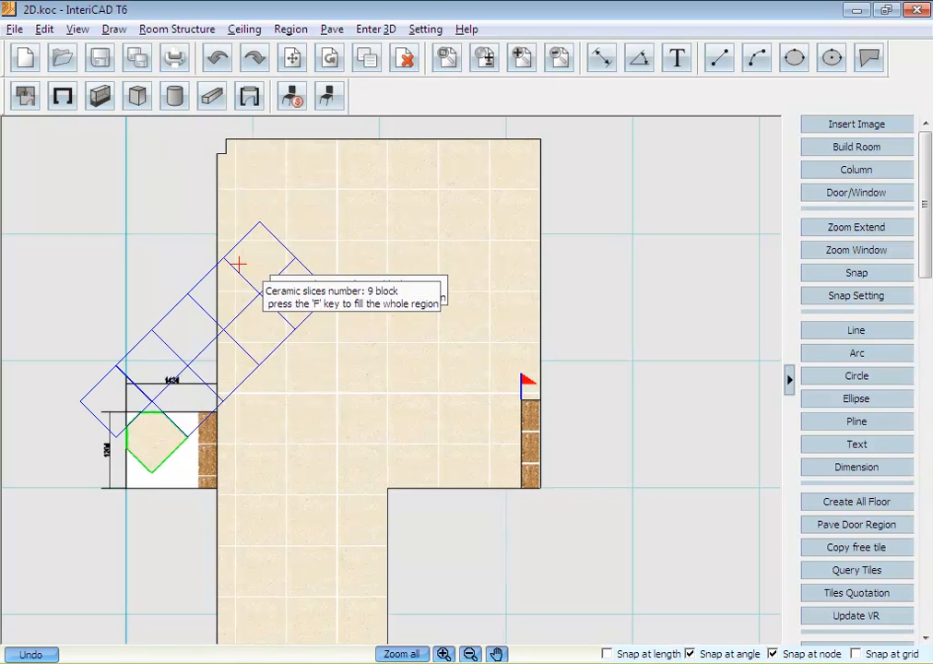
left_click(195, 288)
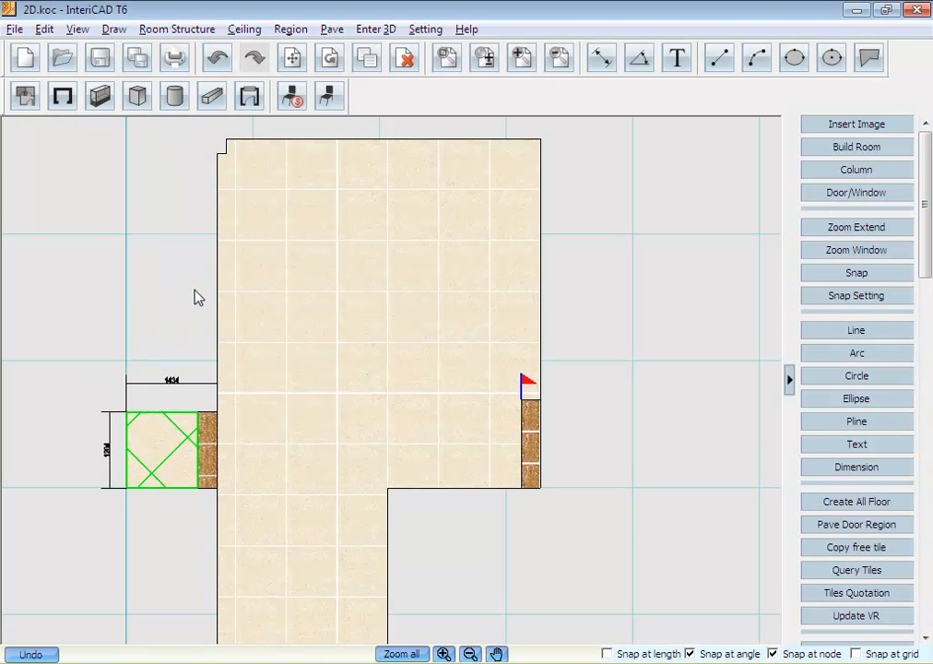
middle_click_drag(164, 552, 171, 539)
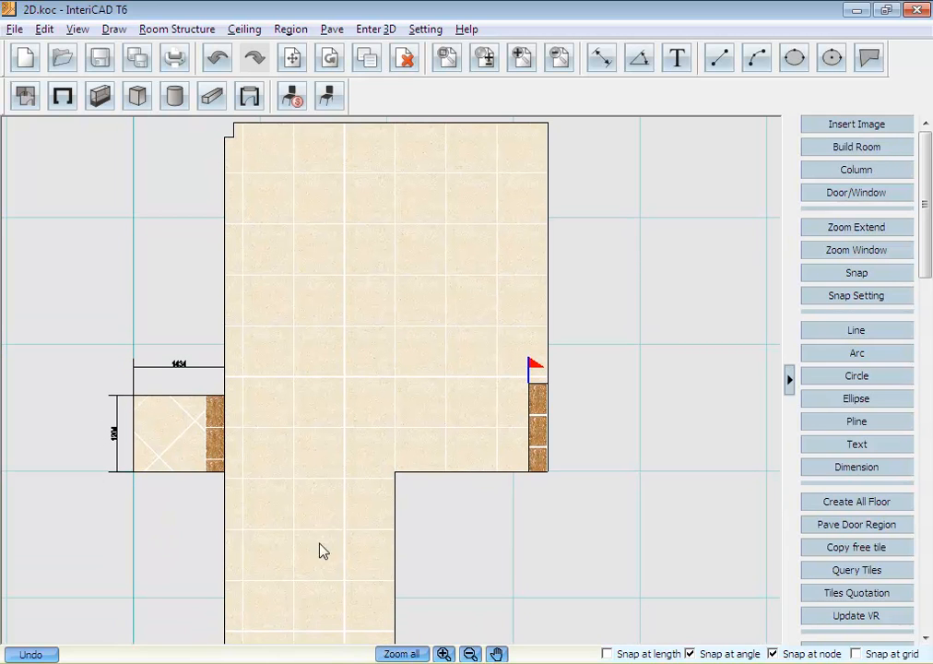
Update the VR scene with the tile paving and look around the living room in MGXVR's perspective view
left_click(893, 621)
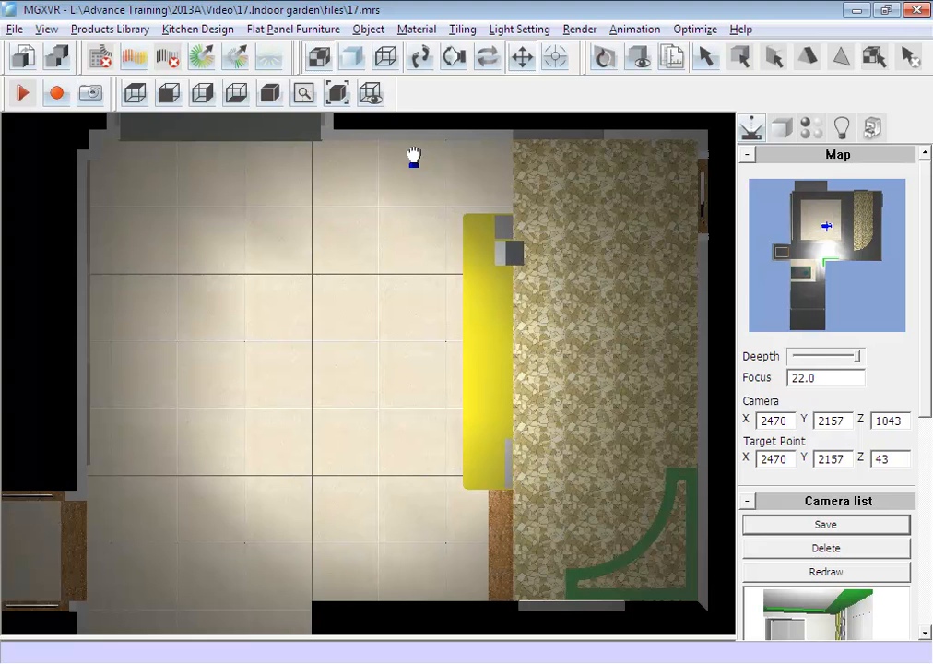
left_click(373, 96)
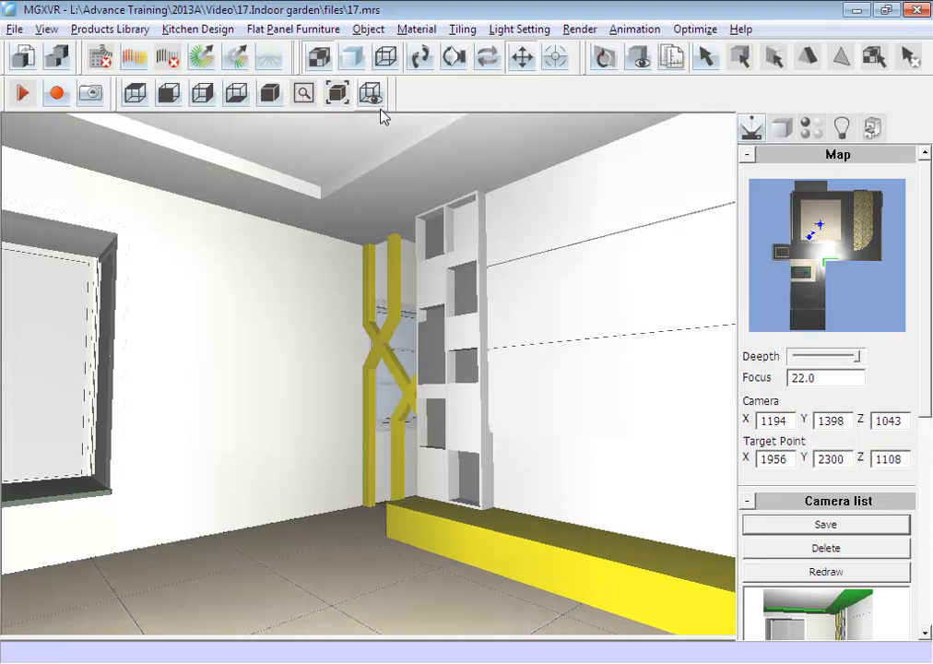
mouse_move(606, 425)
left_mouse_down()
mouse_move(436, 424)
mouse_move(274, 445)
left_mouse_up()
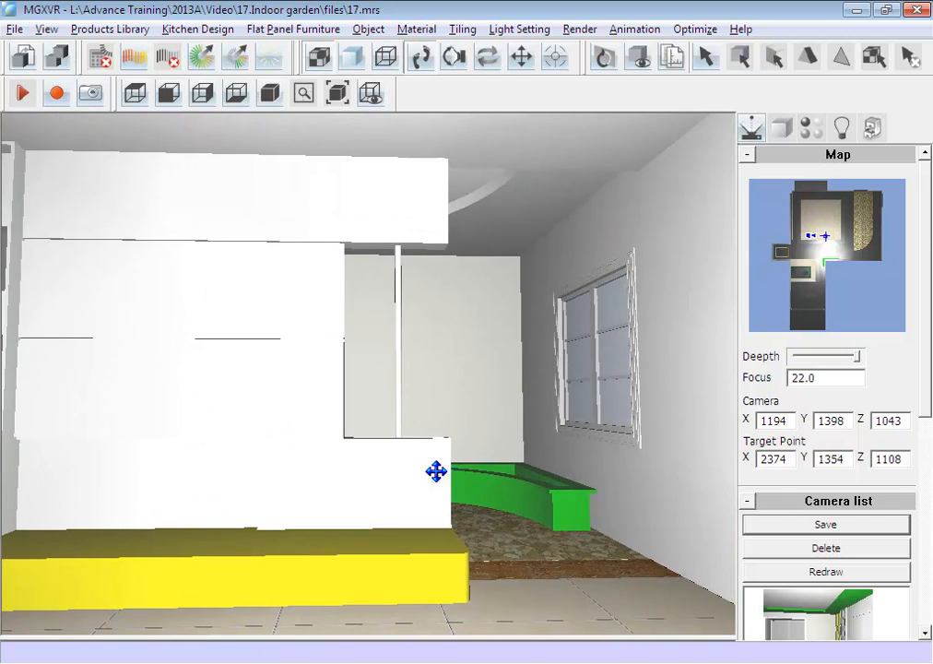
mouse_move(627, 485)
left_mouse_down()
mouse_move(511, 477)
mouse_move(121, 493)
left_mouse_up()
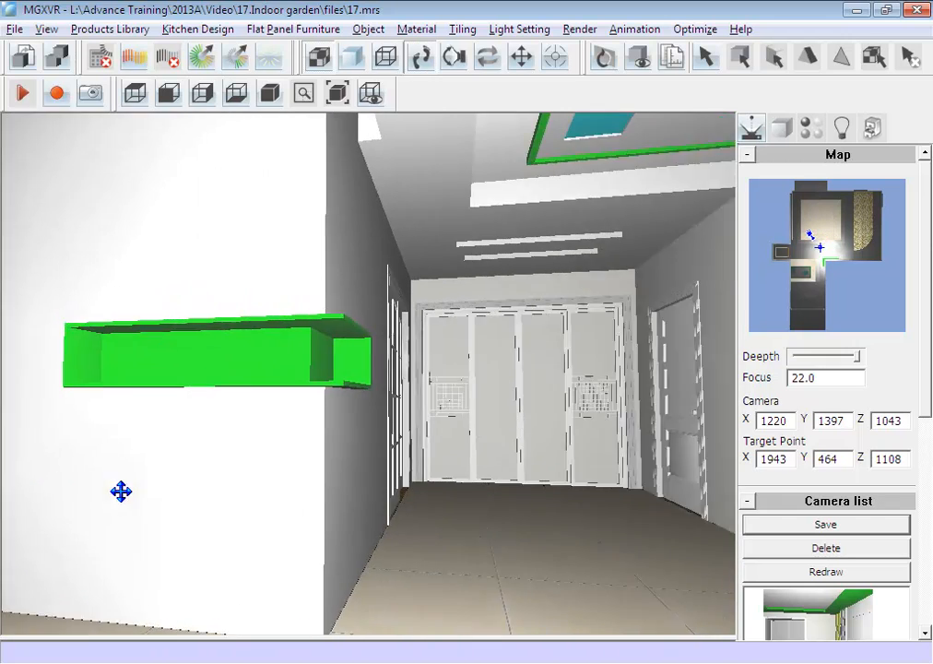
left_click_drag(592, 476, 356, 498)
mouse_move(590, 523)
left_mouse_down()
mouse_move(501, 531)
mouse_move(532, 565)
mouse_move(532, 548)
mouse_move(442, 541)
mouse_move(265, 557)
left_mouse_up()
left_click_drag(633, 530, 515, 541)
left_click_drag(676, 528, 298, 548)
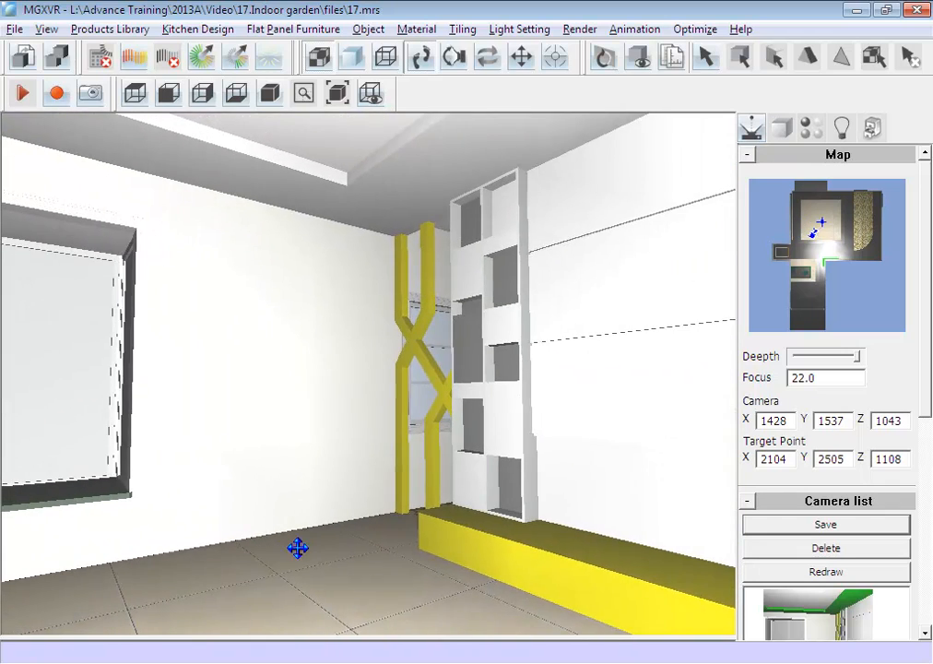
left_click_drag(496, 579, 470, 516)
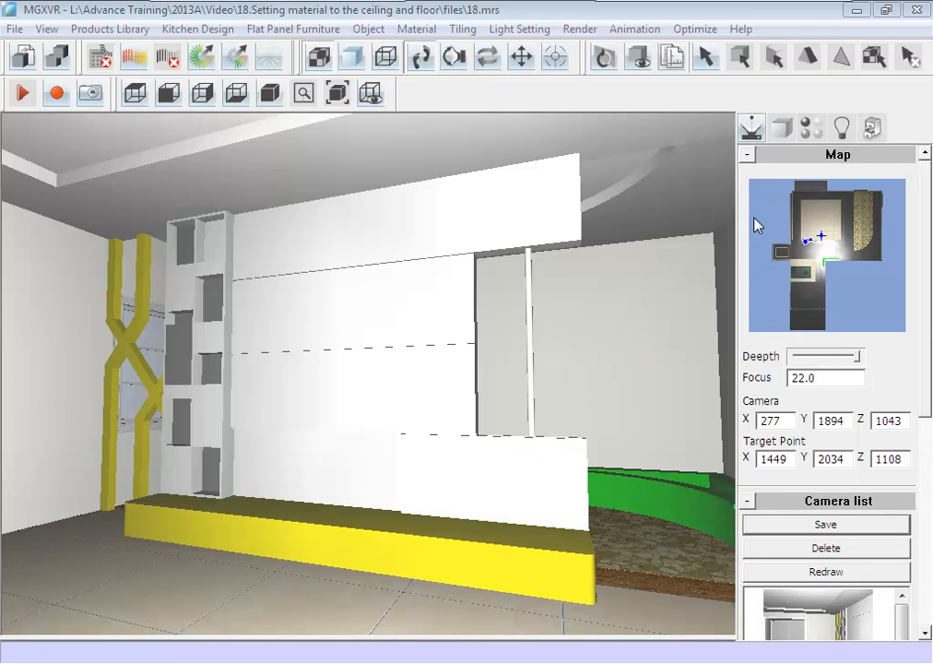
Change the yellow crossed frame beside the shelf to white Wall paint, with diffuse saturation 0.00 and value 1.00
left_click(813, 134)
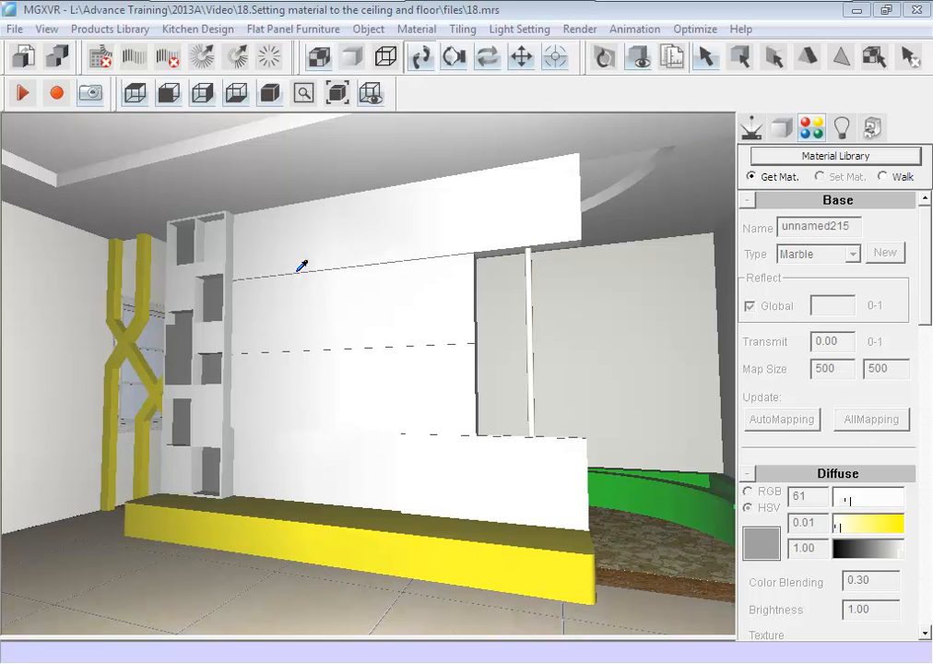
left_click(137, 355)
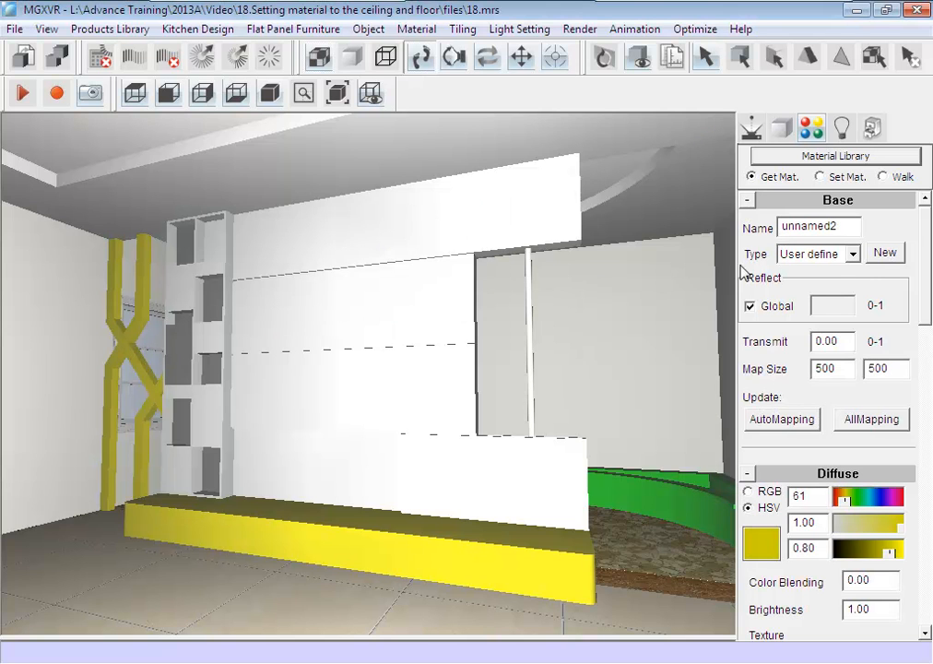
left_click(853, 254)
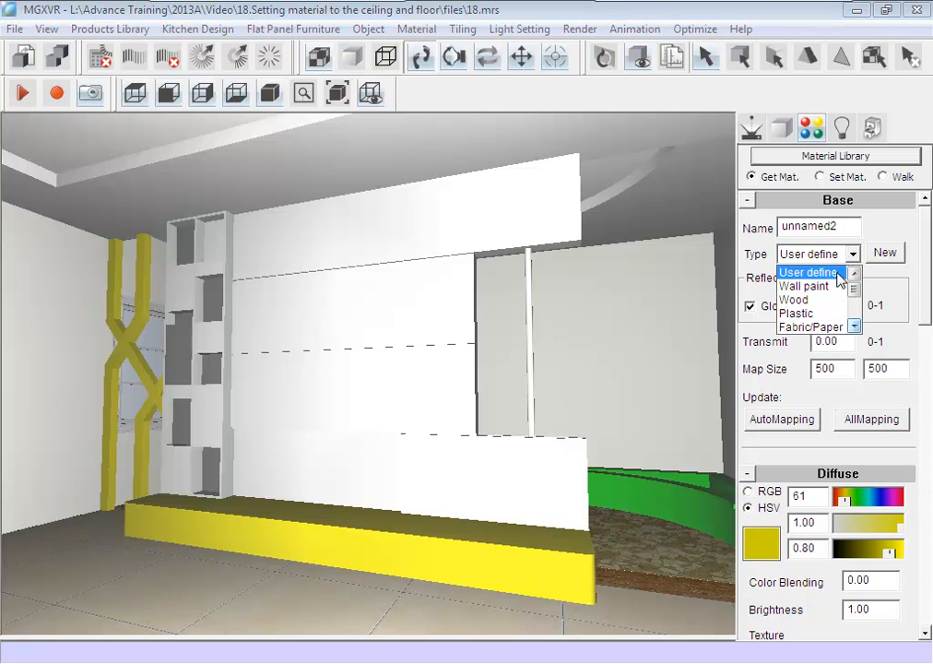
left_click(835, 287)
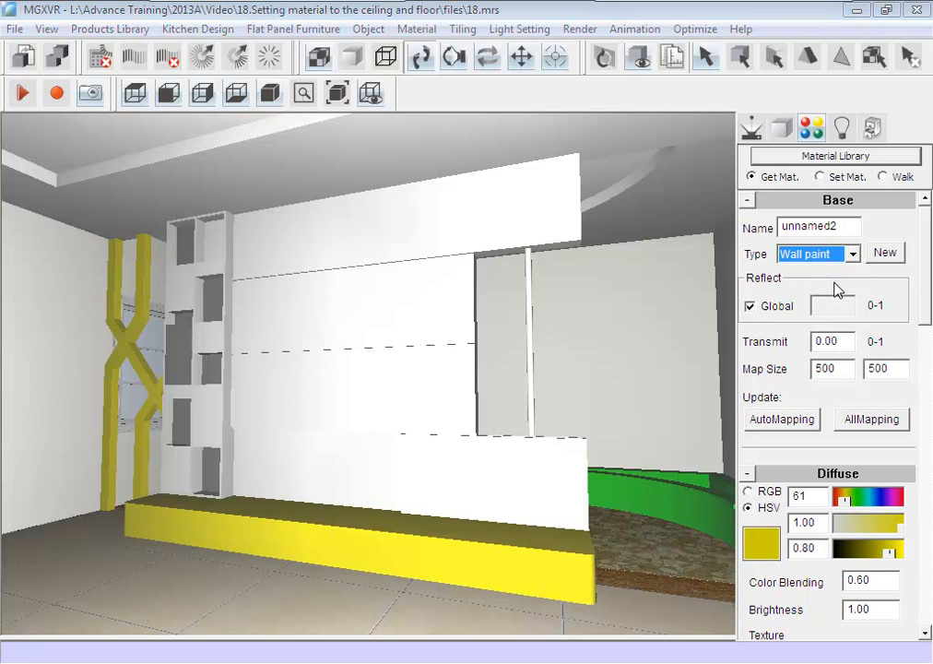
left_click_drag(900, 522, 800, 544)
left_click_drag(894, 558, 919, 557)
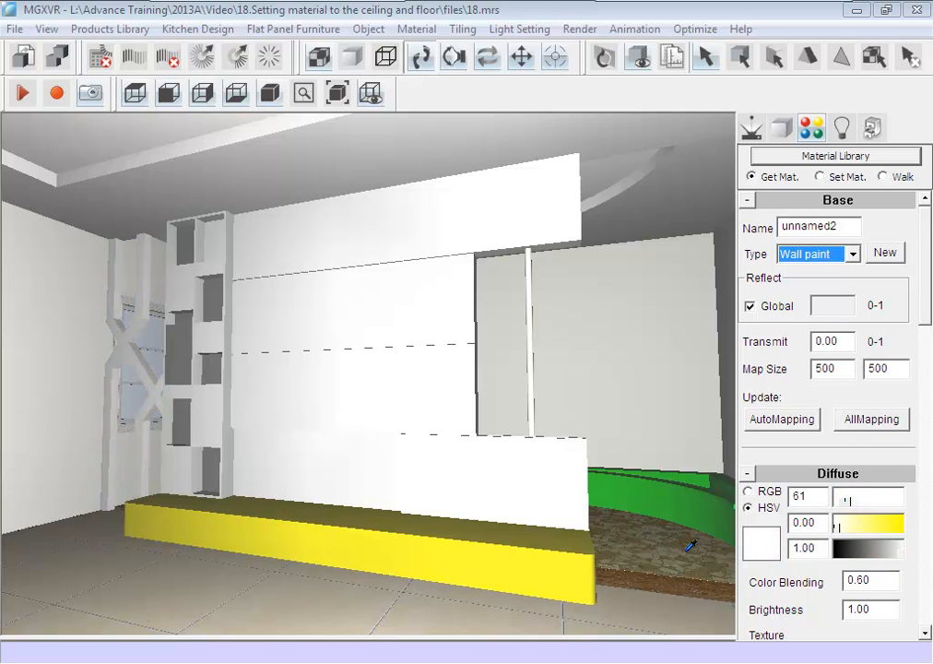
Change the yellow base platform below the white wall to near-white Marble, with diffuse saturation 0.01 and value about 0.98
left_click(474, 555)
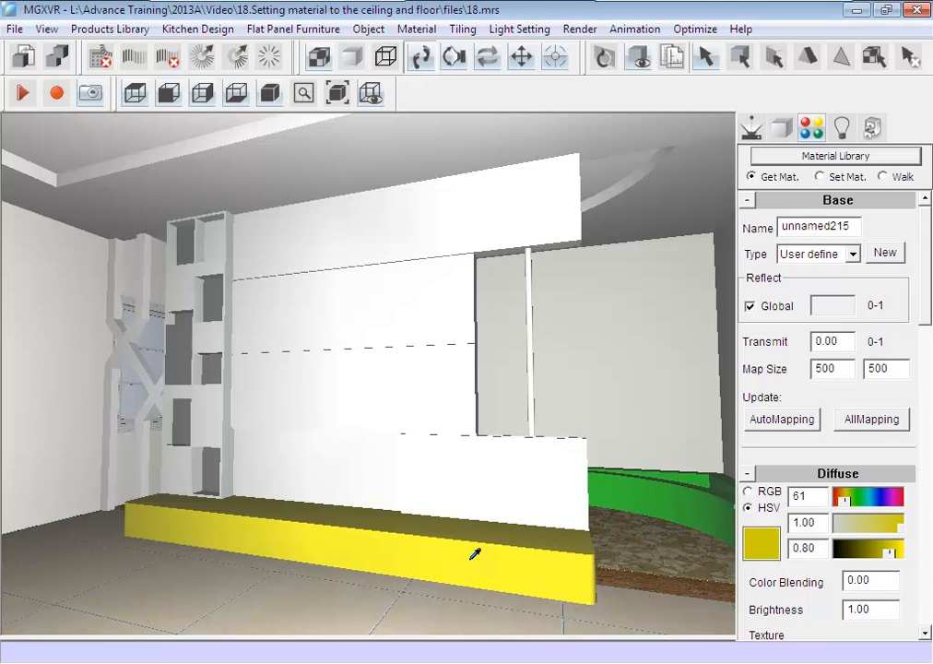
left_click(853, 253)
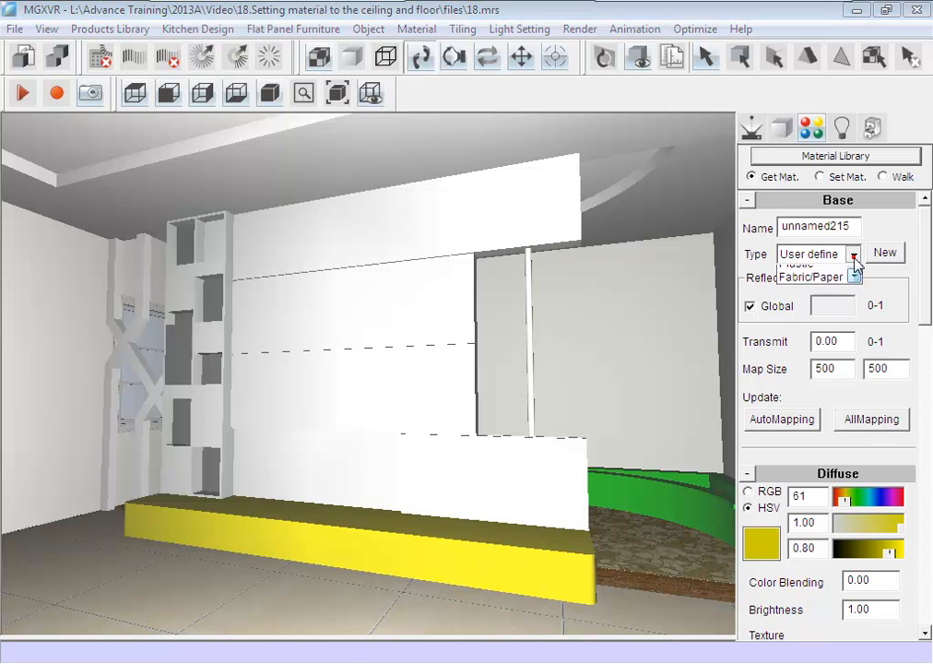
left_click(856, 324)
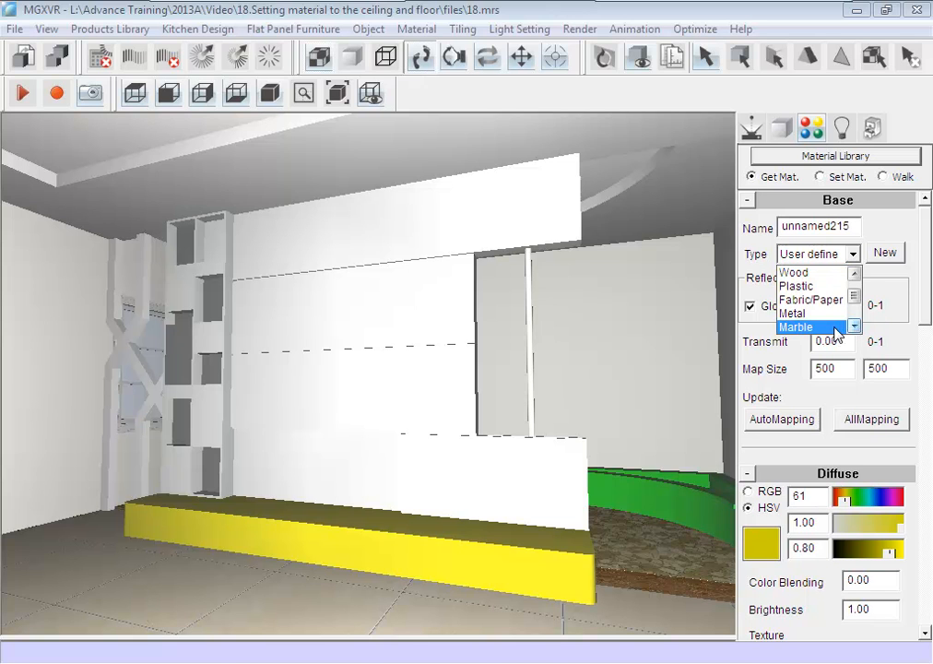
left_click(835, 327)
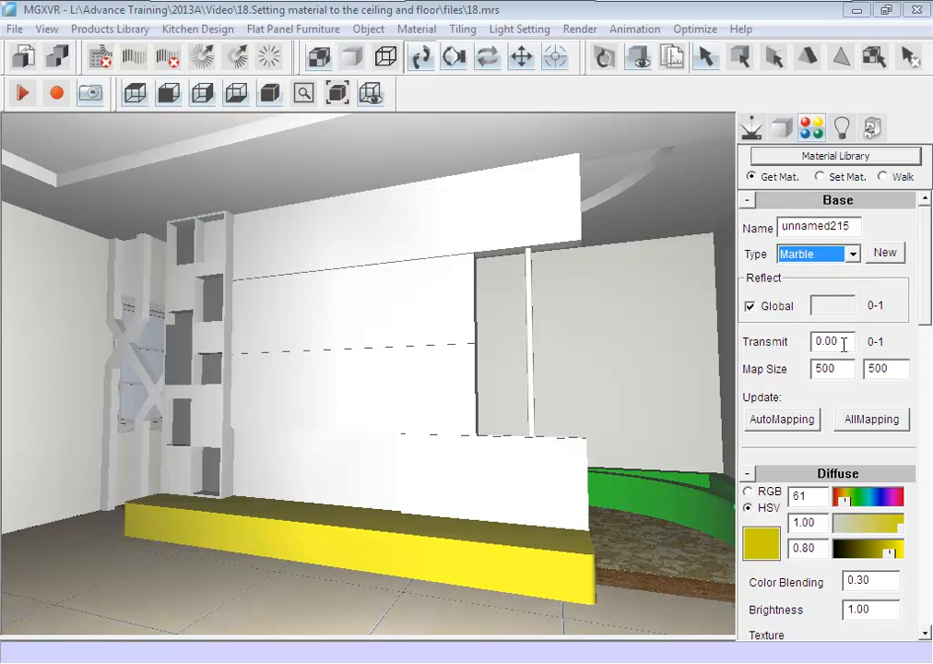
left_click_drag(901, 529, 814, 542)
mouse_move(891, 561)
left_mouse_down()
mouse_move(908, 564)
mouse_move(903, 551)
left_mouse_up()
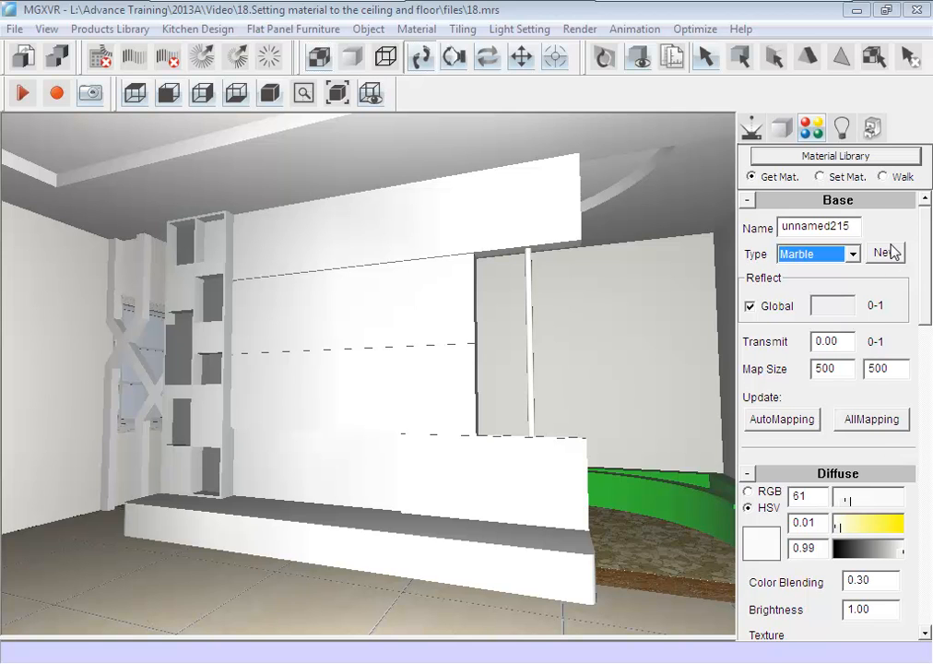
Change the green curved planter below the window to Wall paint in light grey, with diffuse saturation 0.00 and value 0.88
left_click(883, 176)
left_click_drag(673, 435, 437, 566)
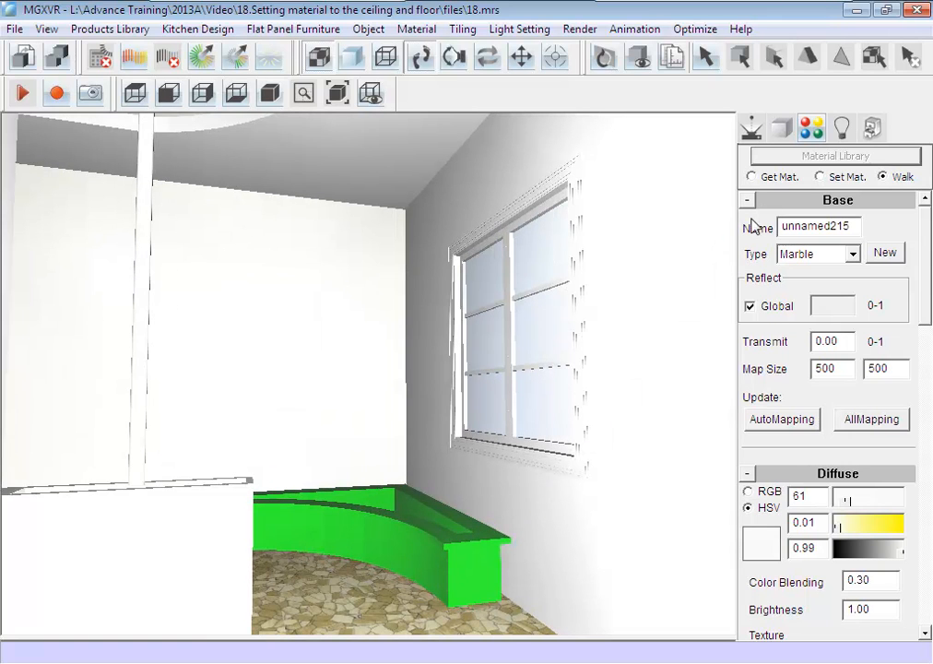
left_click(781, 177)
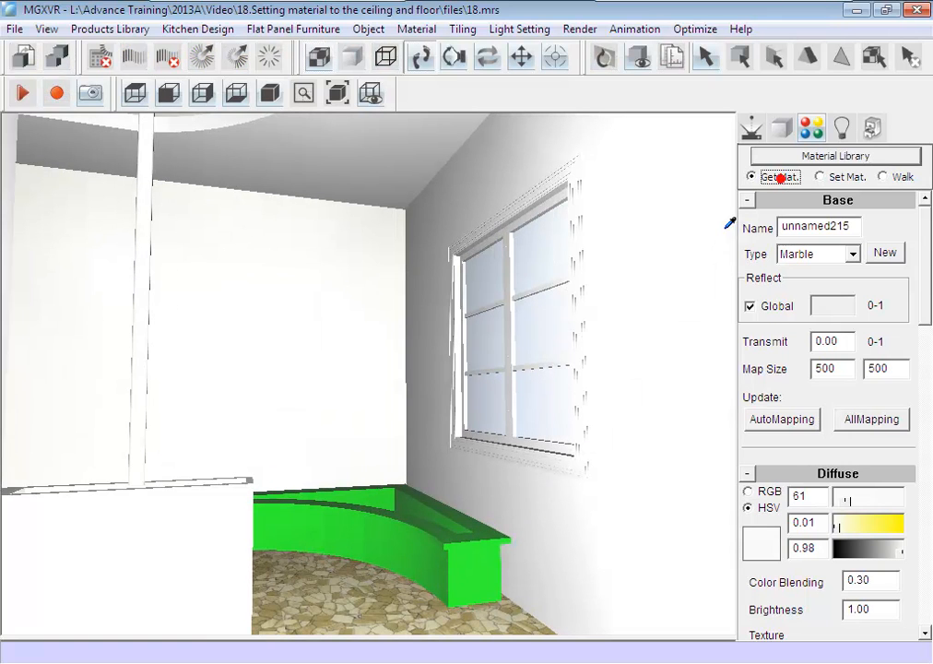
left_click(490, 529)
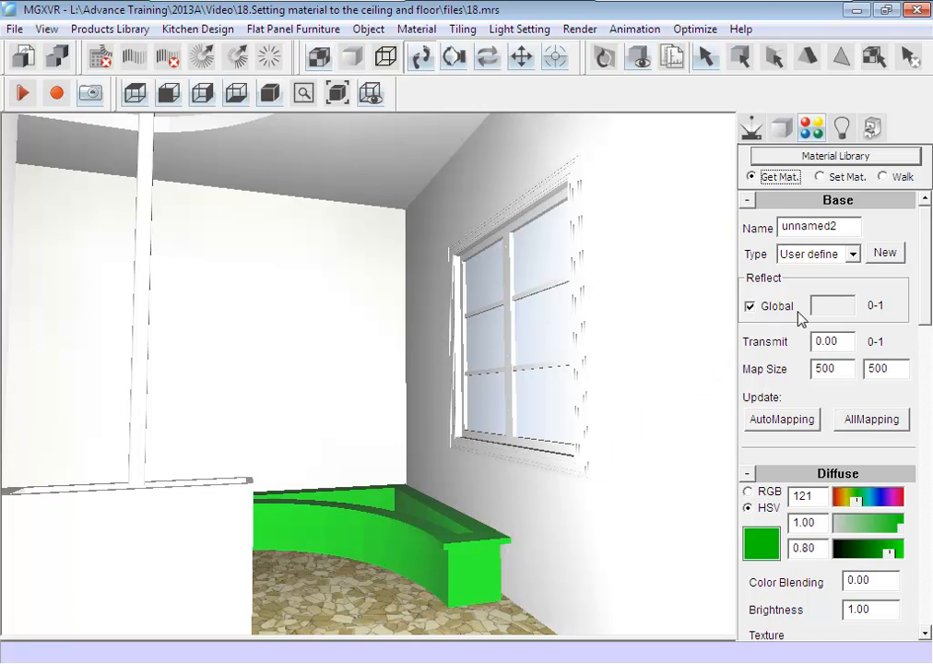
left_click(854, 254)
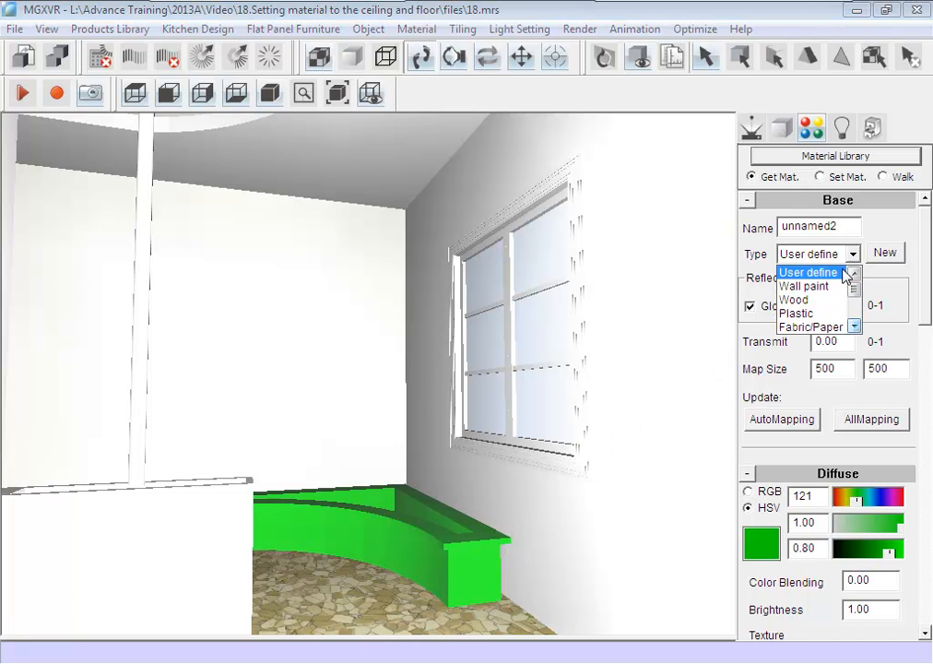
left_click(841, 288)
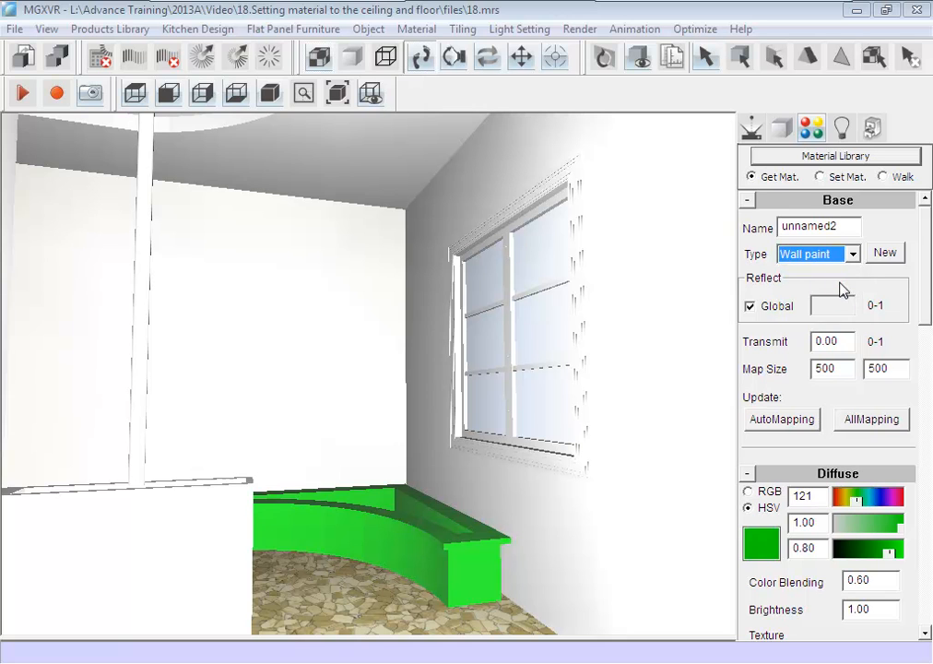
left_click(819, 176)
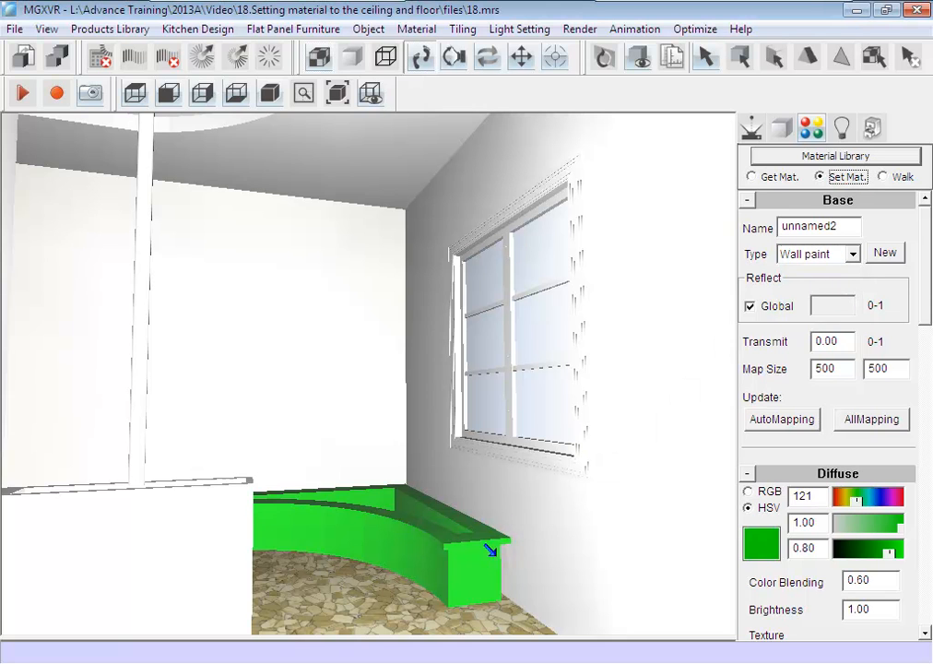
left_click(781, 177)
left_click_drag(900, 524, 823, 537)
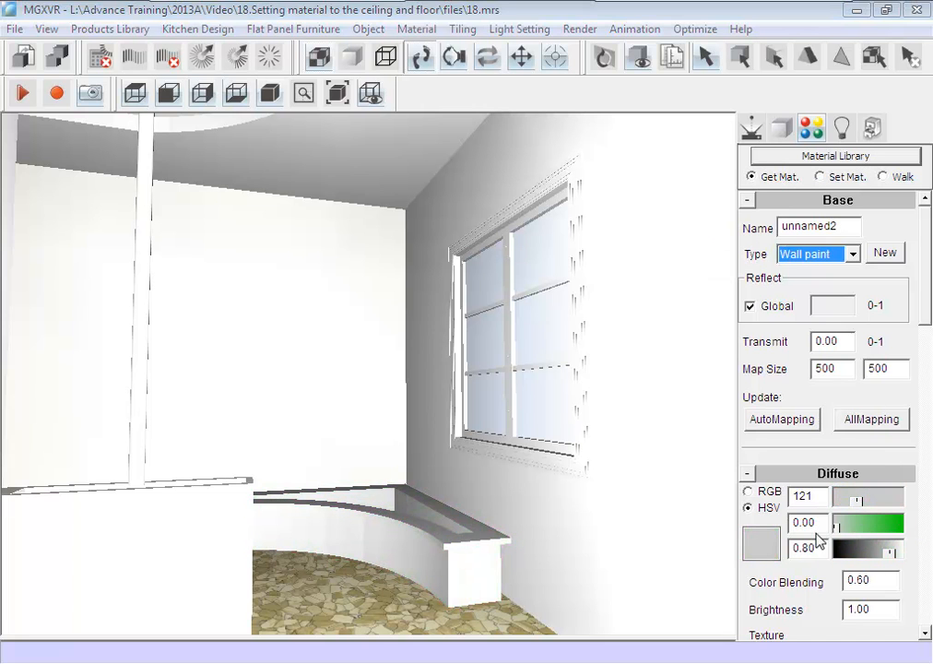
left_click_drag(887, 563, 899, 560)
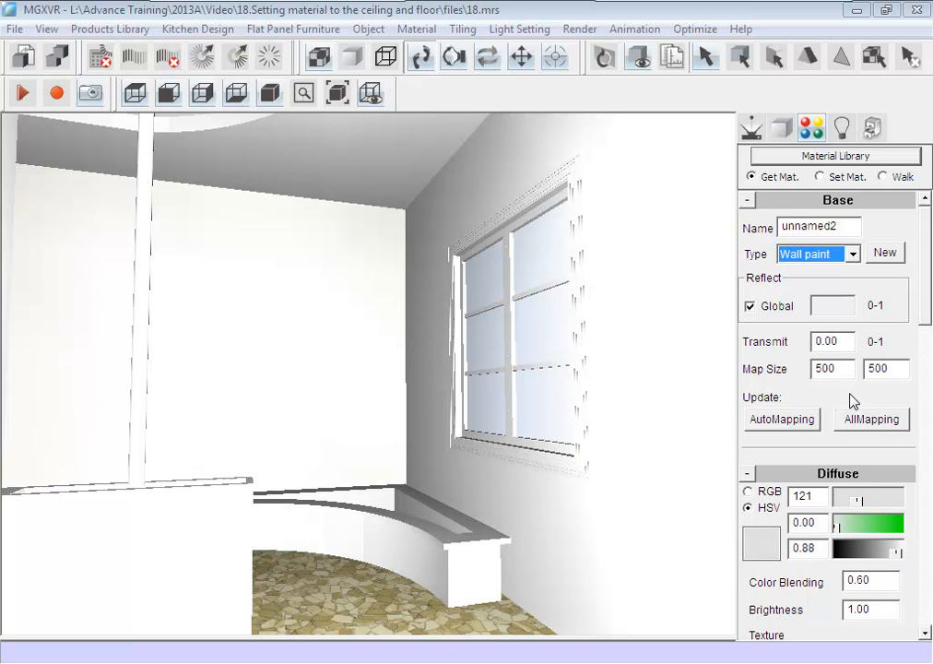
Change the green wall niche beside the window to light grey Wall paint, with diffuse saturation 0.03 and value 0.88
left_click(885, 178)
left_click_drag(679, 479, 319, 476)
left_click_drag(575, 537, 554, 523)
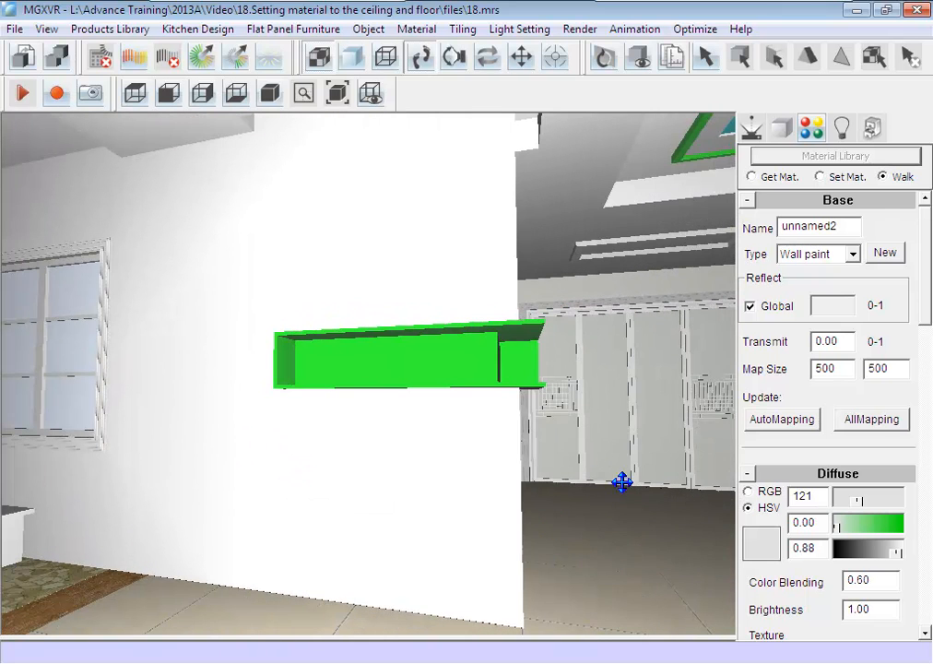
left_click(753, 176)
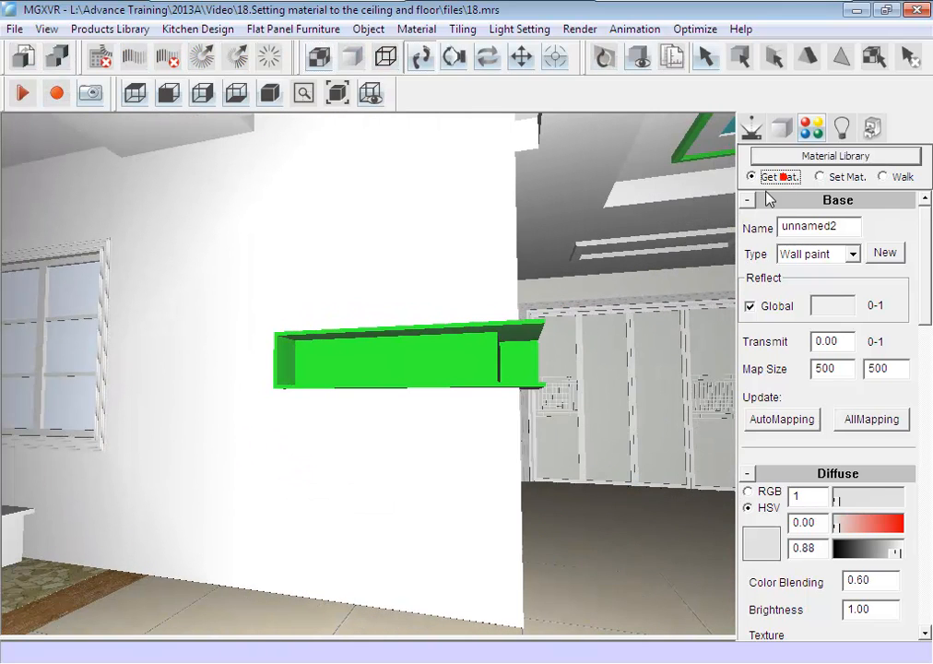
left_click(470, 357)
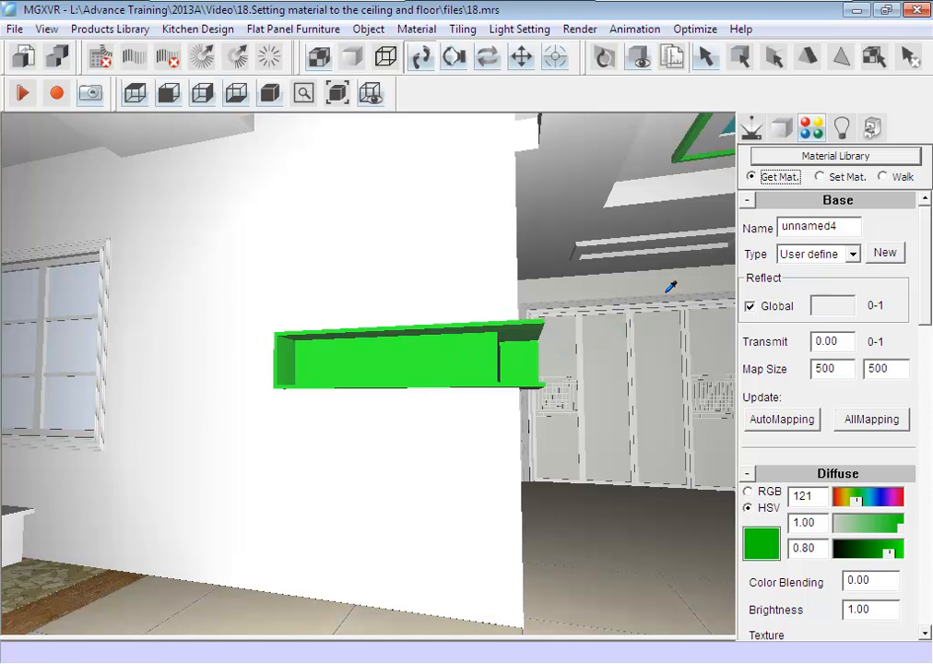
left_click(849, 254)
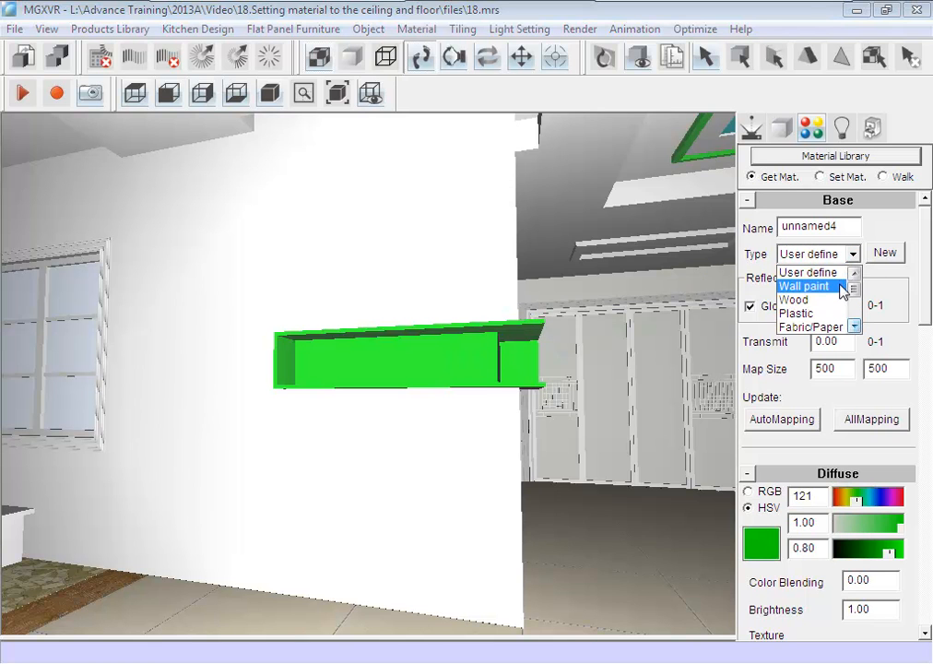
left_click(841, 287)
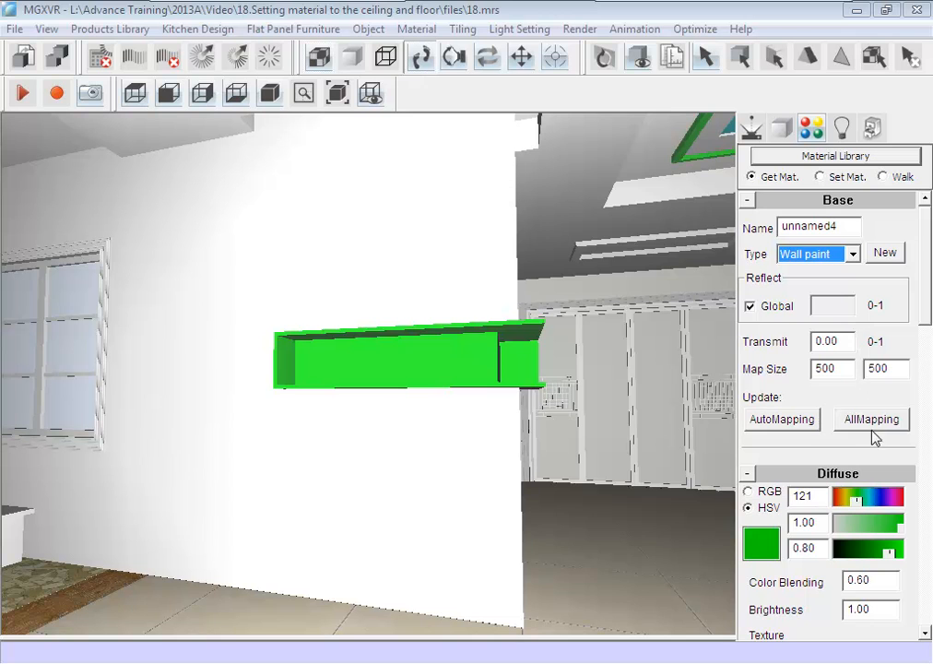
mouse_move(900, 539)
left_mouse_down()
mouse_move(837, 542)
mouse_move(895, 554)
left_mouse_up()
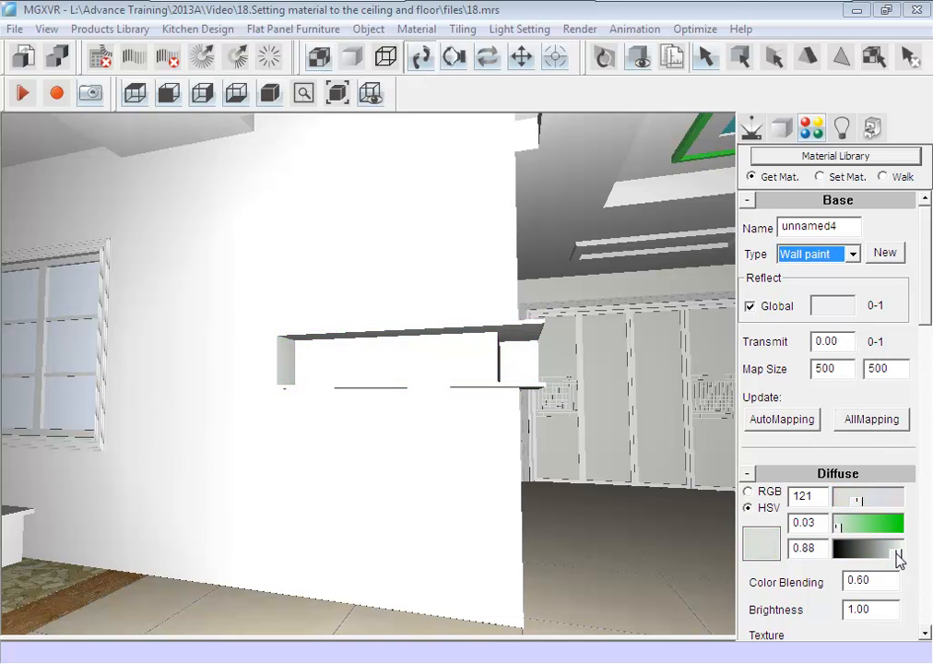
Change the green border running up the wall and across the ceiling to off-white Wall paint, with diffuse saturation 0.01 and value 0.92
left_click(898, 176)
left_click_drag(685, 415, 440, 410)
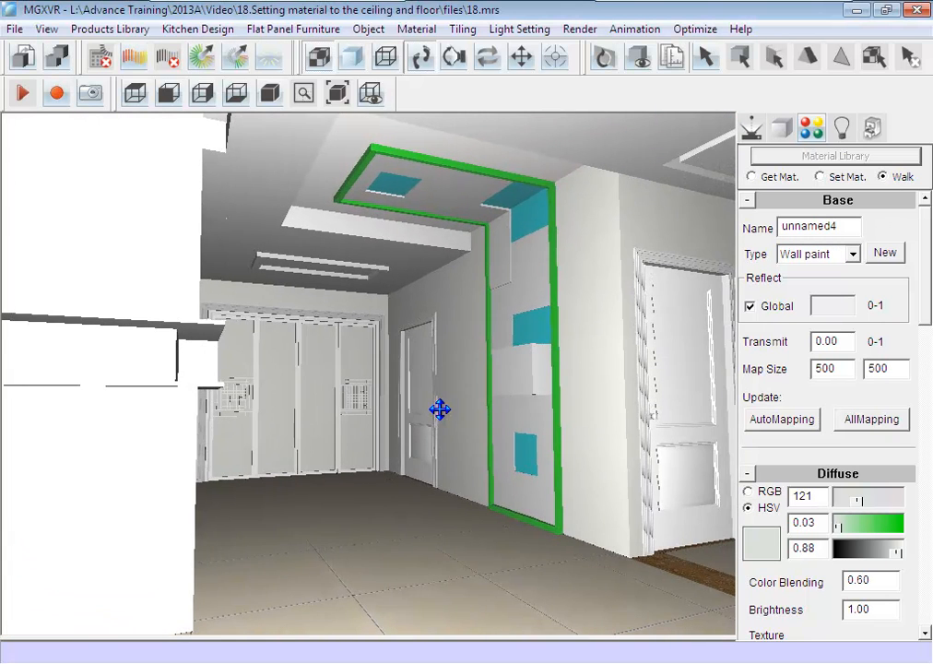
left_click(752, 176)
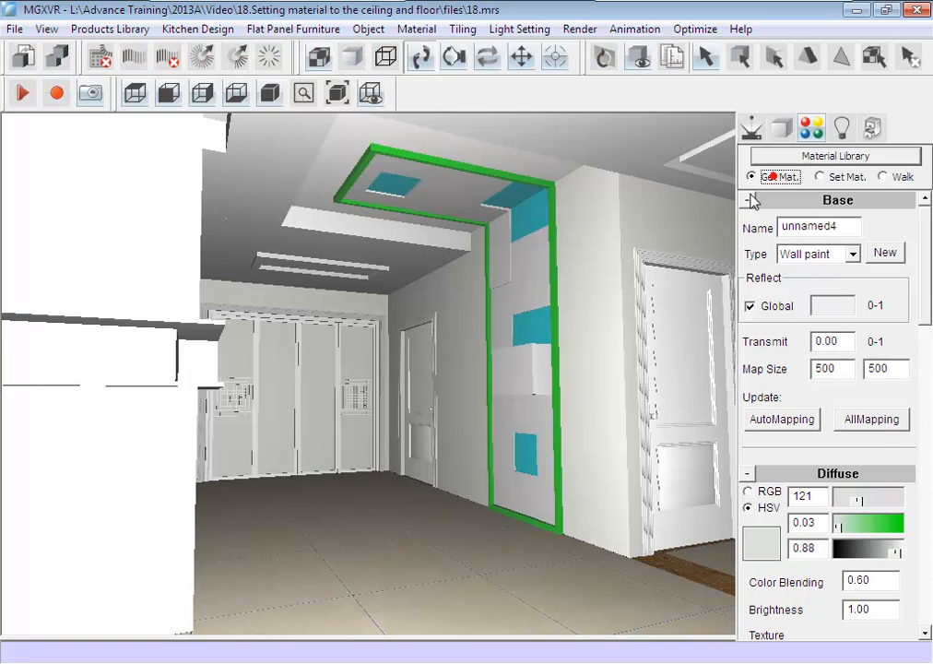
left_click(556, 327)
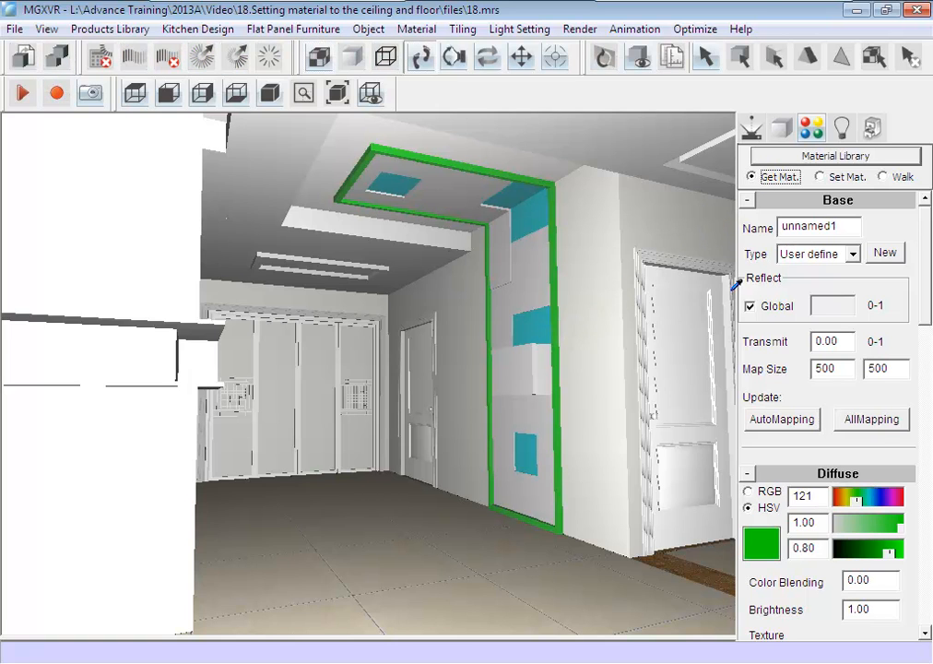
left_click(794, 254)
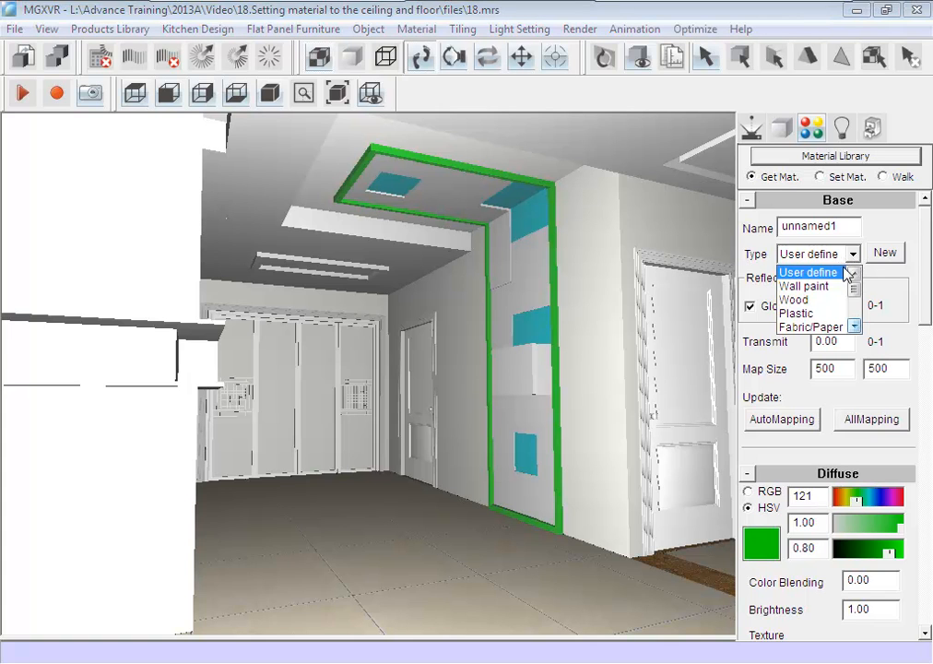
left_click(840, 287)
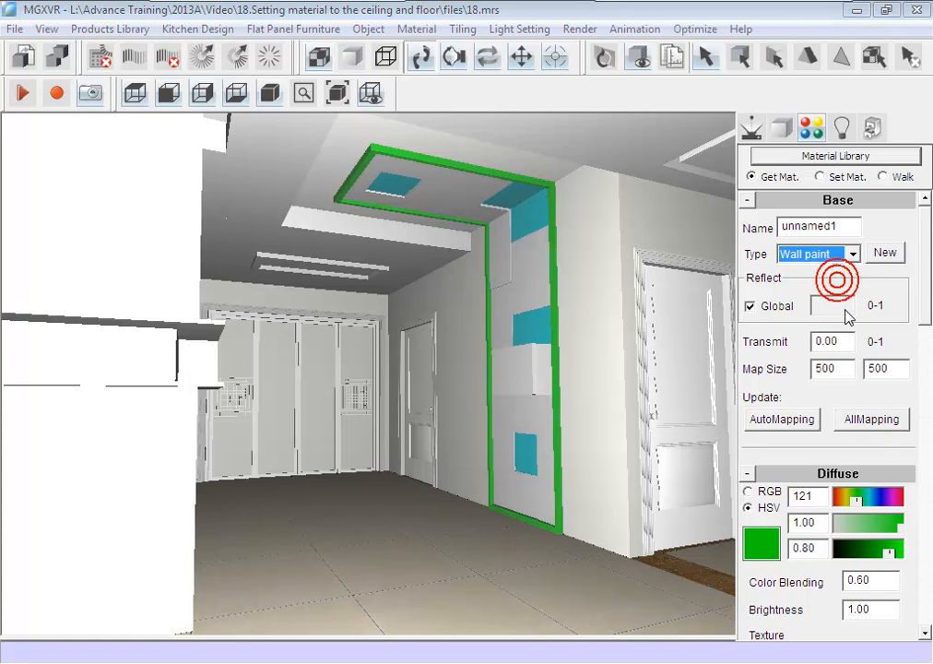
left_click_drag(901, 530, 900, 559)
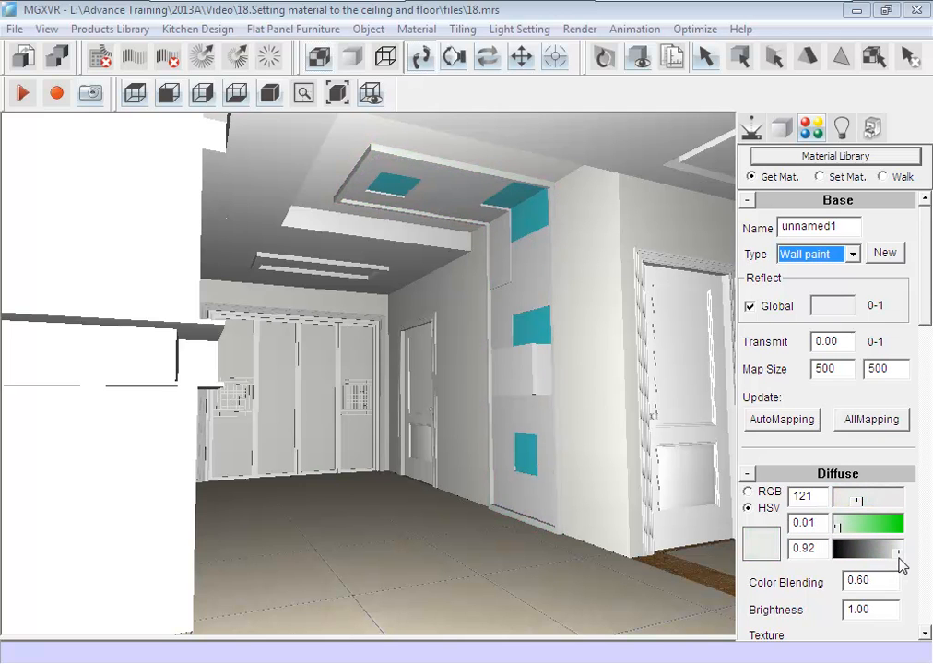
Look around the room, from the doors to the shelf and raised platform, to check for objects still in placeholder colours
left_click(883, 176)
left_click_drag(674, 410, 428, 416)
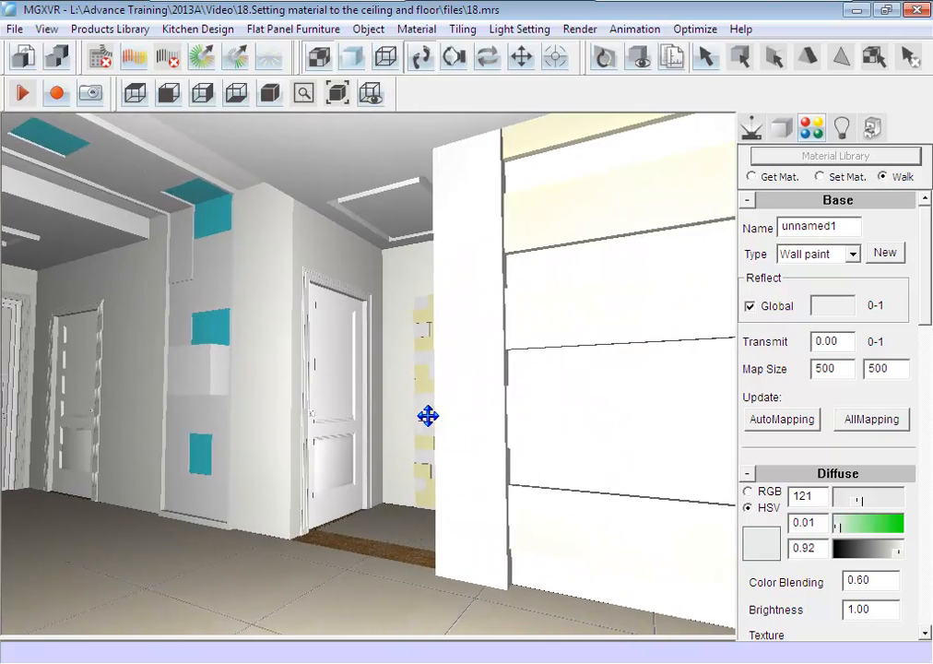
left_click_drag(644, 412, 269, 412)
left_click_drag(605, 412, 231, 428)
left_click_drag(662, 420, 263, 424)
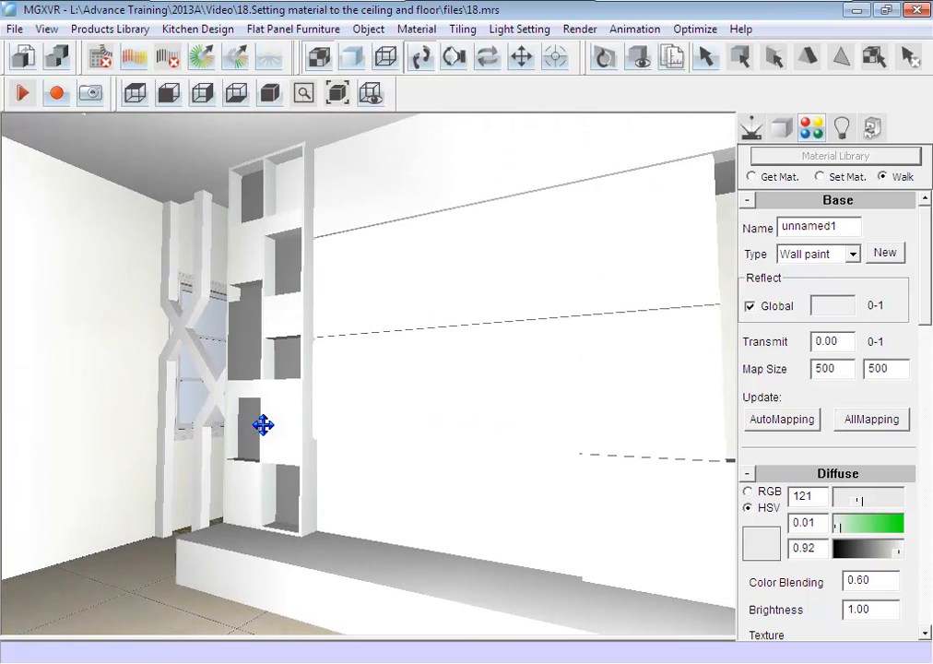